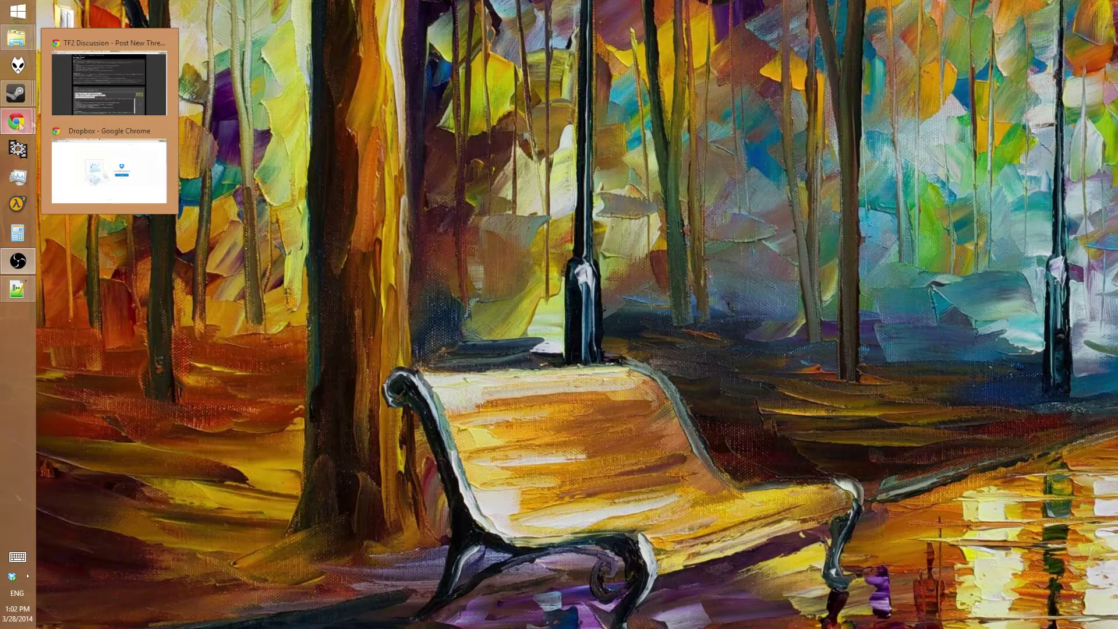
Switch to the 'Dropbox - Google Chrome' window showing dropbox.com.
click(97, 142)
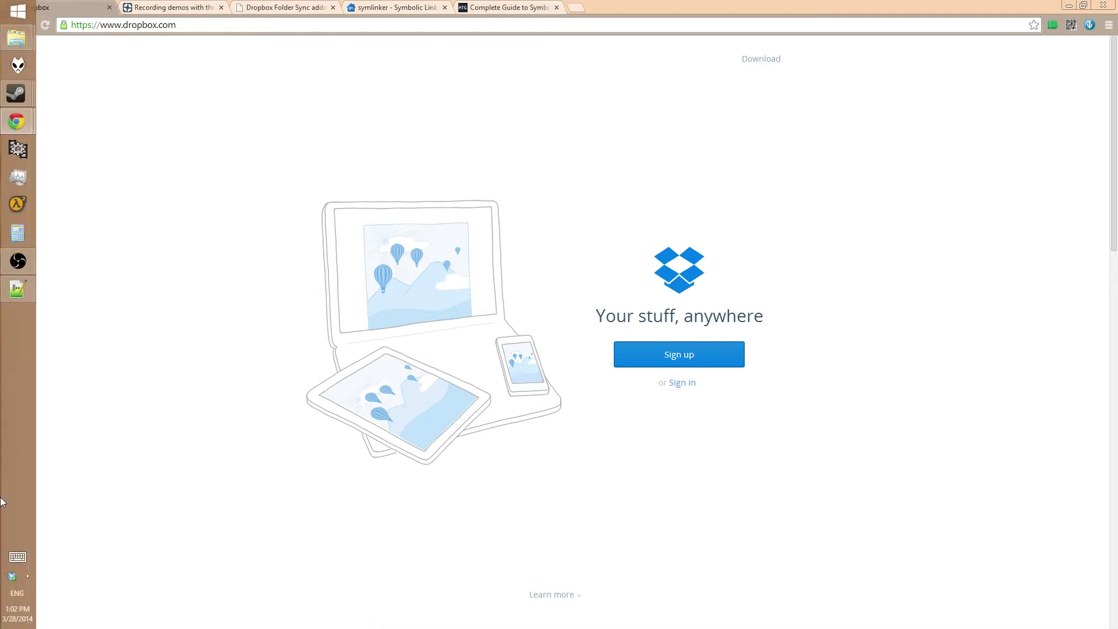
Check the Dropbox status popup, then go to the ETF2L 'Recording demos with the P-REC plugin' guide.
click(9, 576)
click(88, 609)
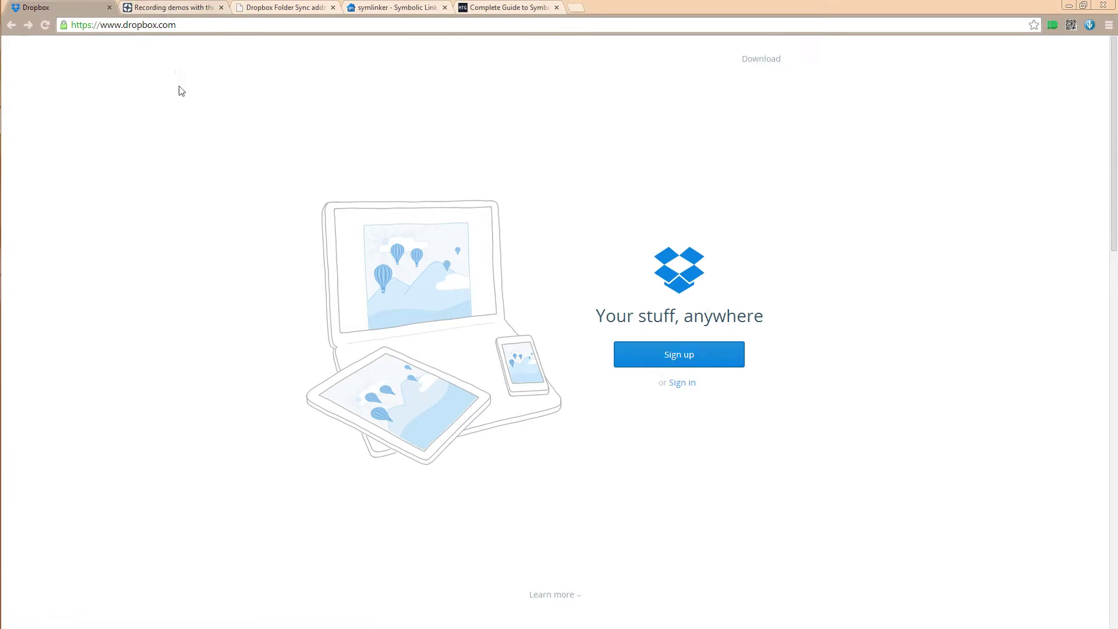
click(158, 7)
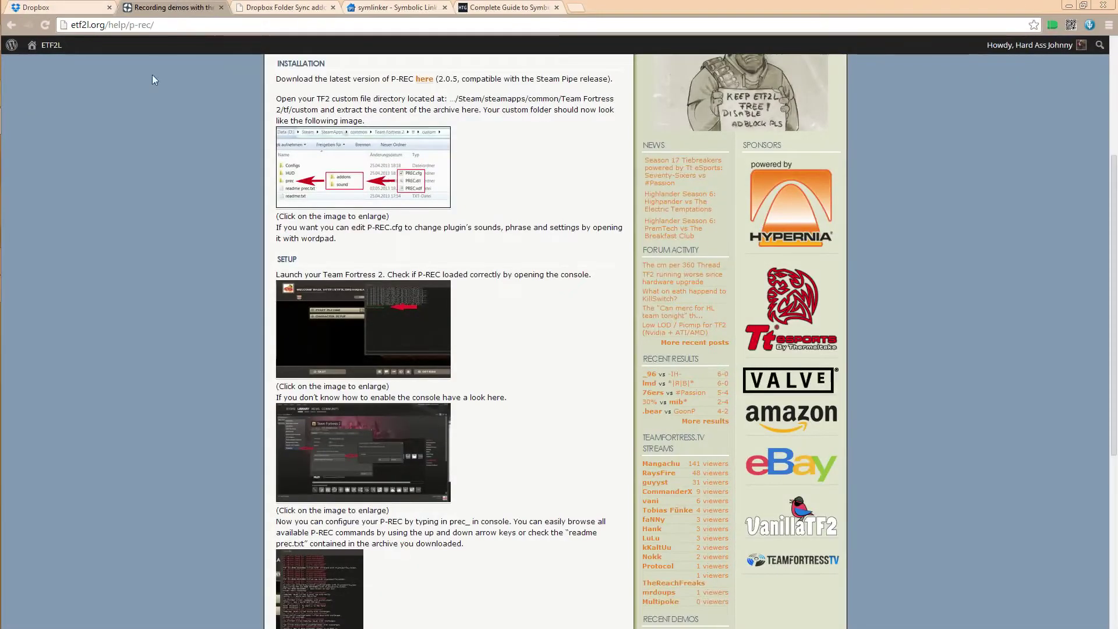
scroll(131, 210, up, 4)
scroll(334, 274, down, 2)
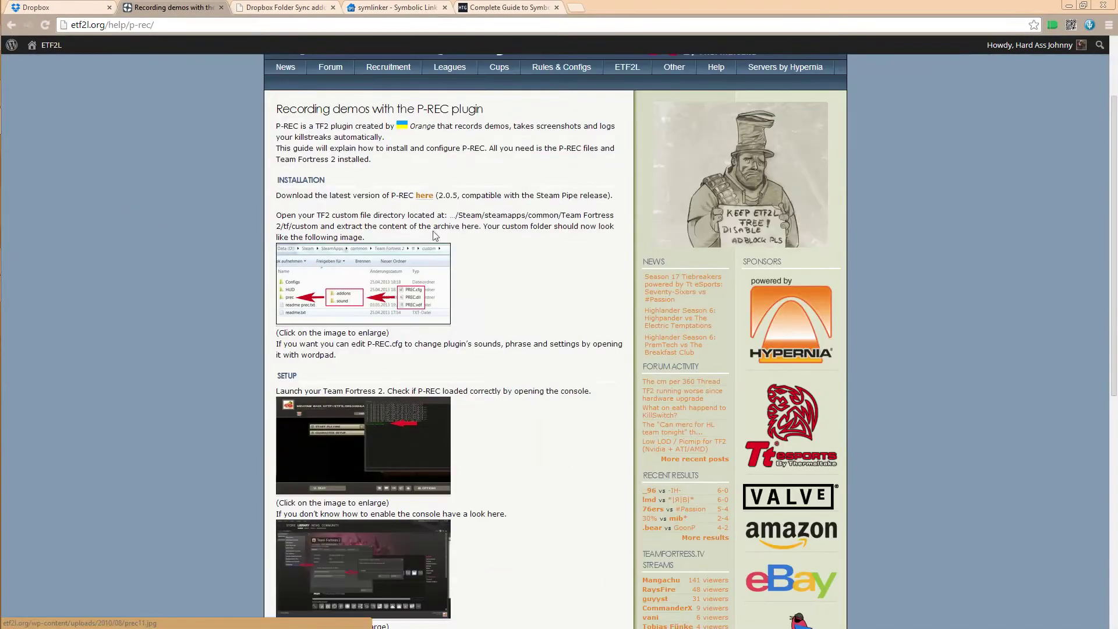
scroll(349, 146, up, 2)
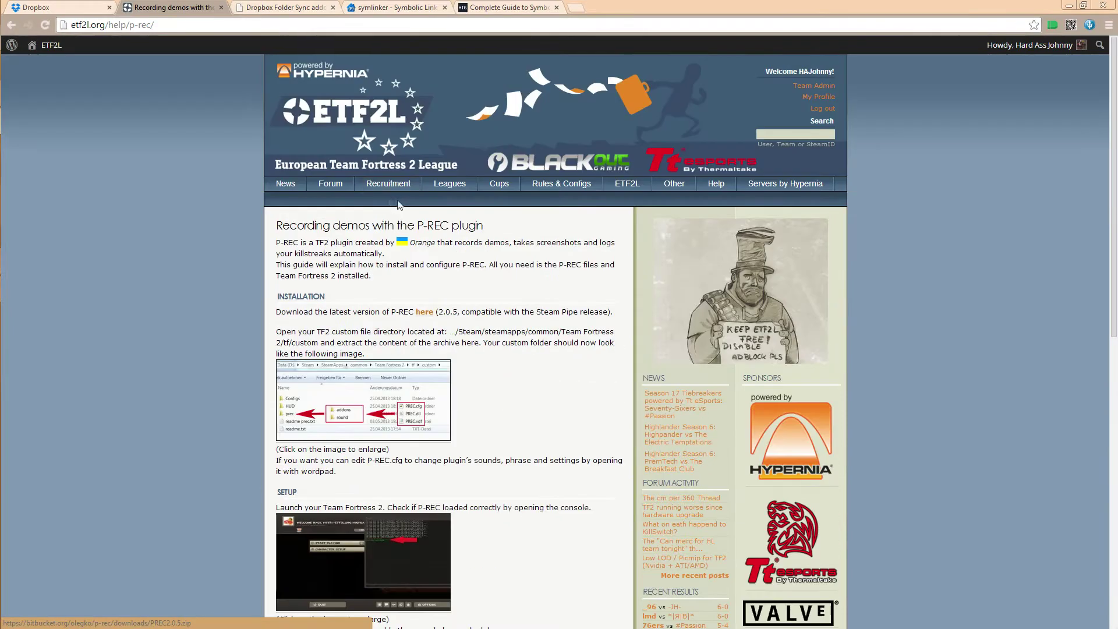
Read through the P-REC install instructions, then move on to the Dropbox Folder Sync addon page.
drag(155, 25, 109, 34)
click(181, 25)
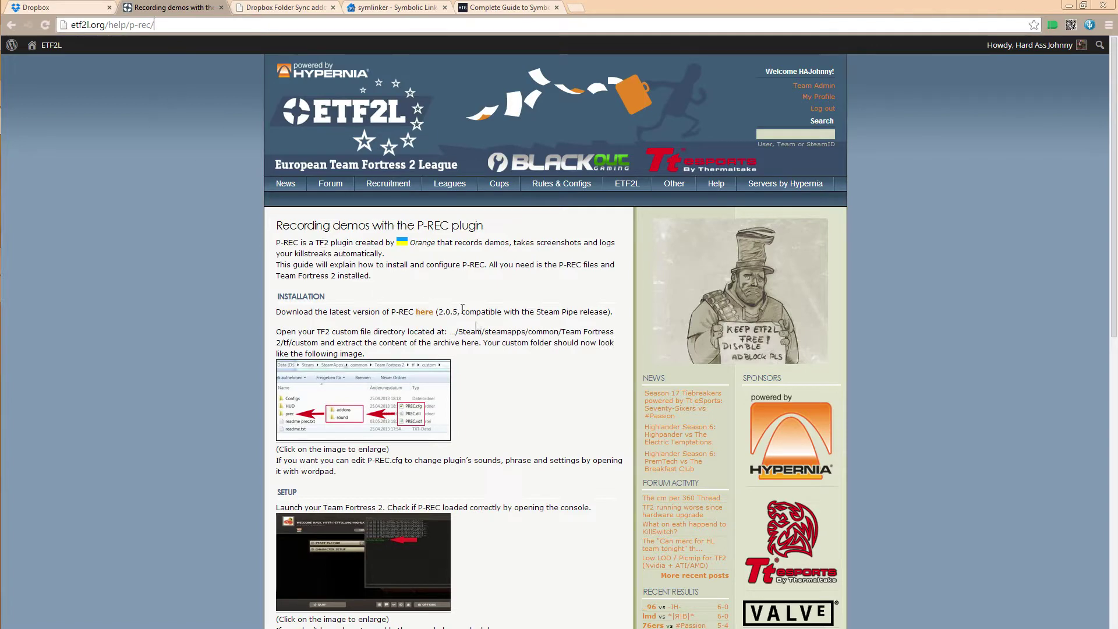
scroll(488, 317, down, 1)
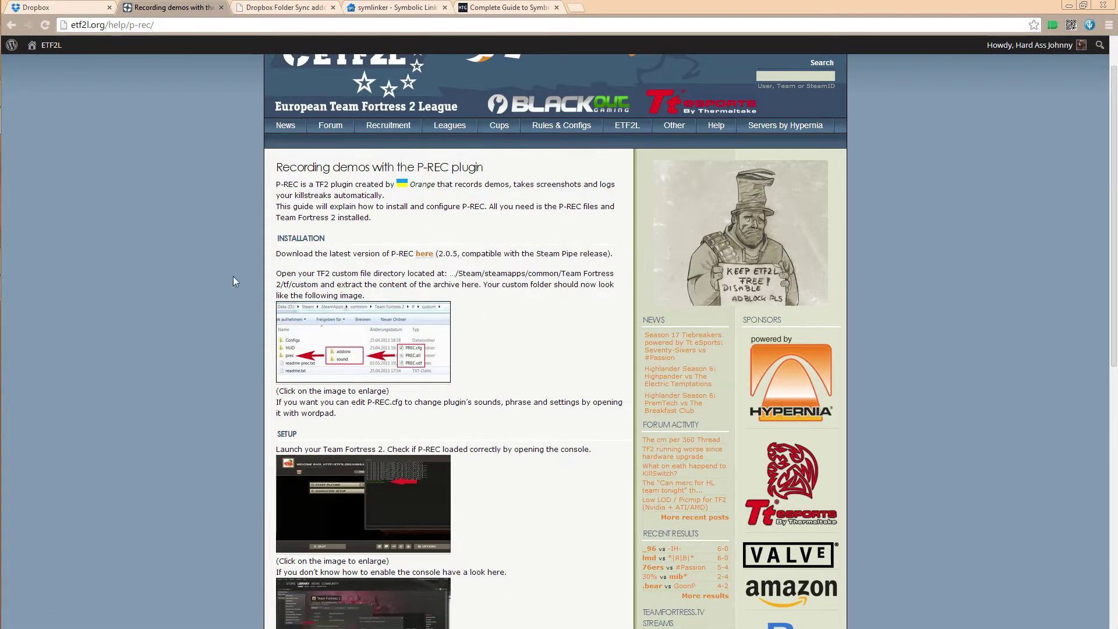
drag(389, 284, 365, 295)
click(384, 287)
drag(365, 297, 407, 278)
click(384, 286)
click(307, 7)
Scroll through the Dropbox Folder Sync addon page, then search the Start menu for 'cmd'.
scroll(311, 377, down, 2)
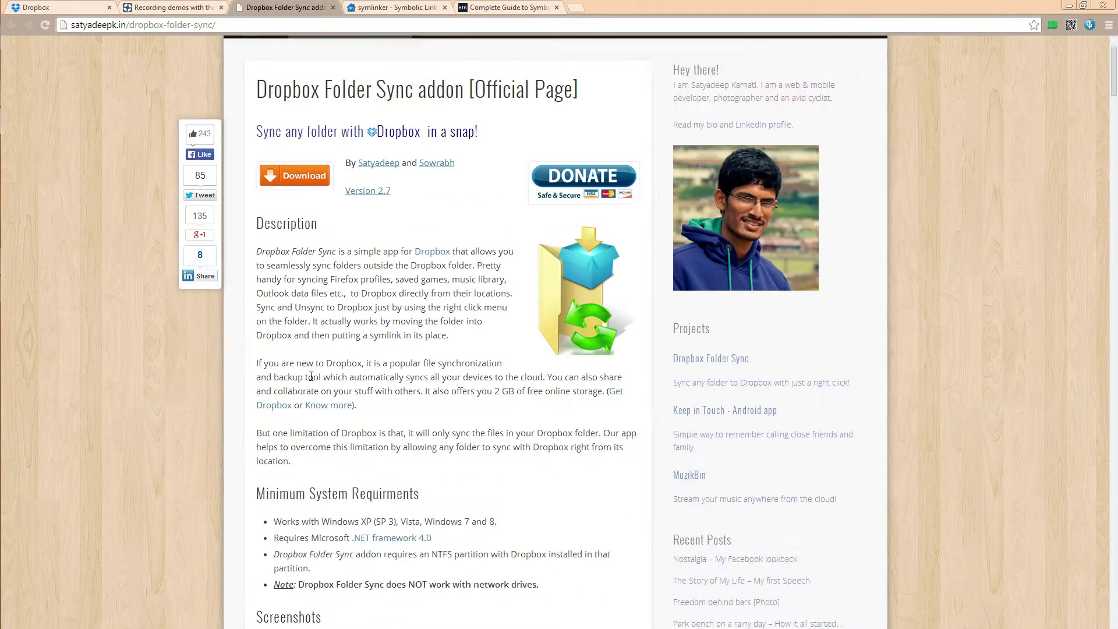
scroll(385, 374, down, 2)
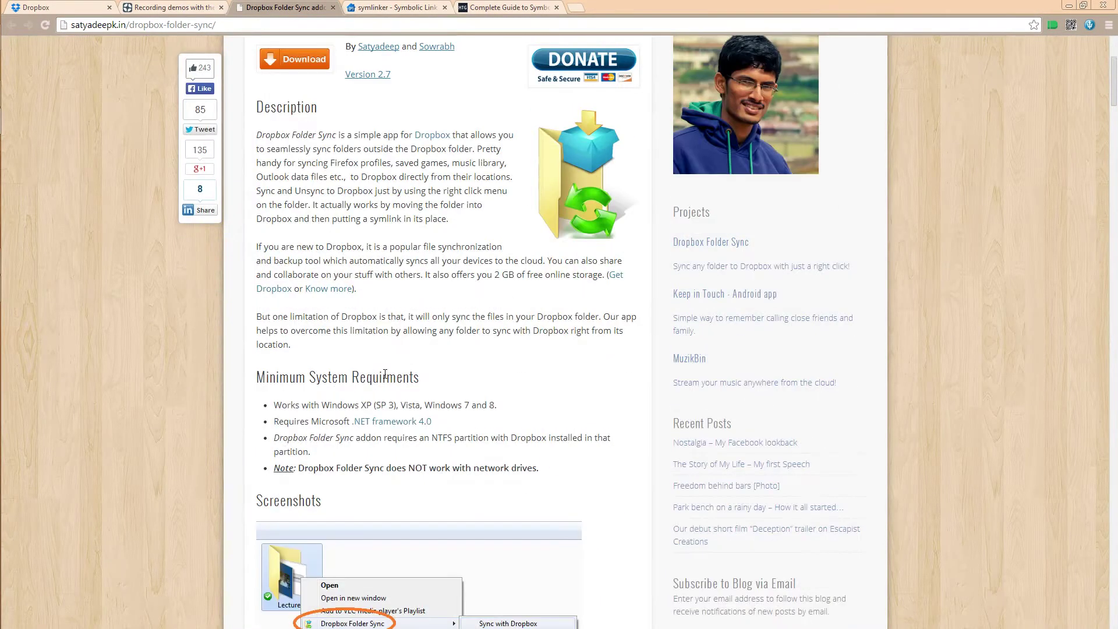
scroll(379, 350, up, 3)
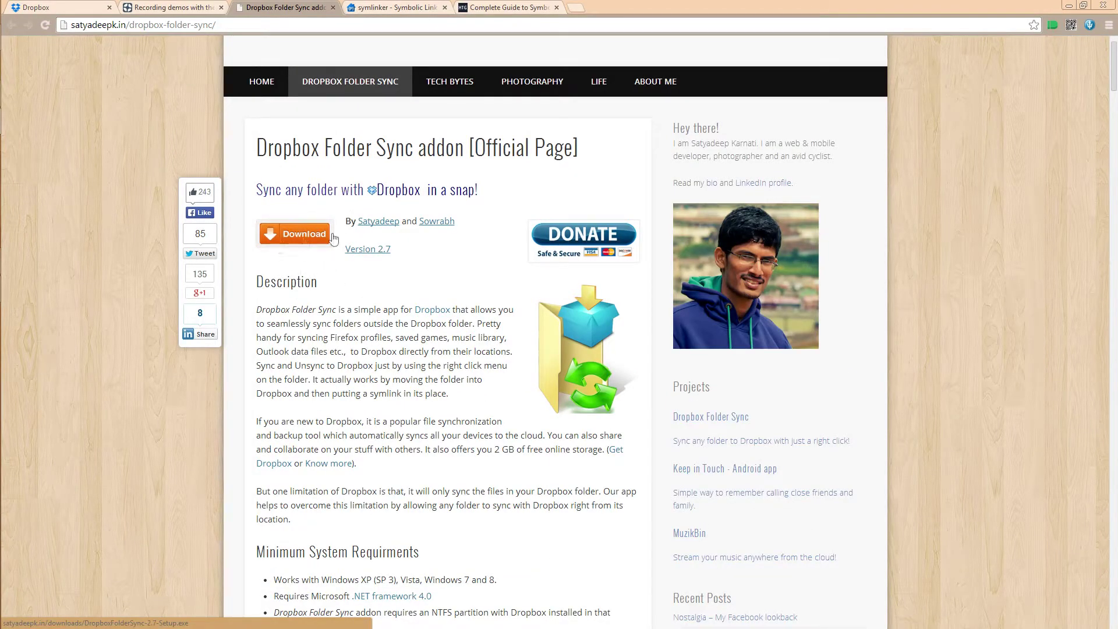
scroll(291, 264, down, 2)
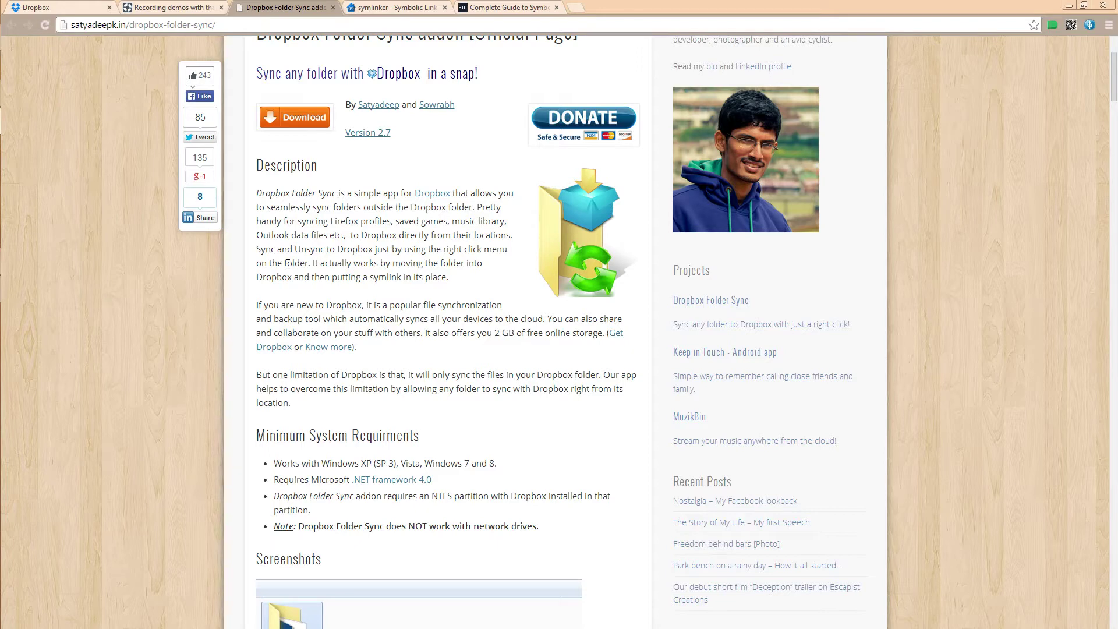
scroll(310, 258, up, 1)
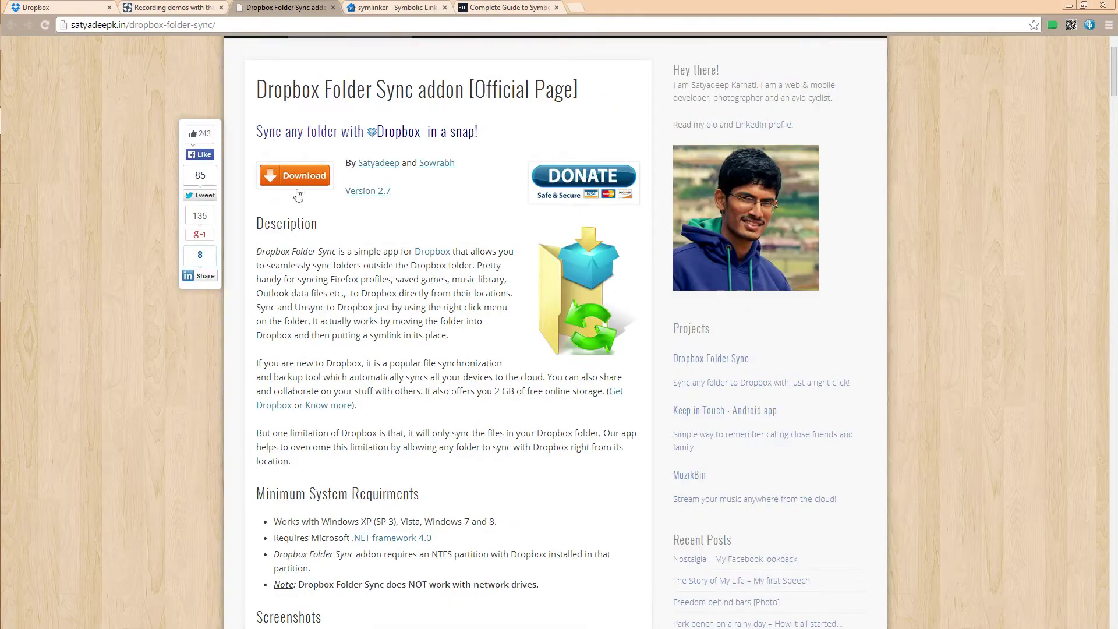
click(2, 5)
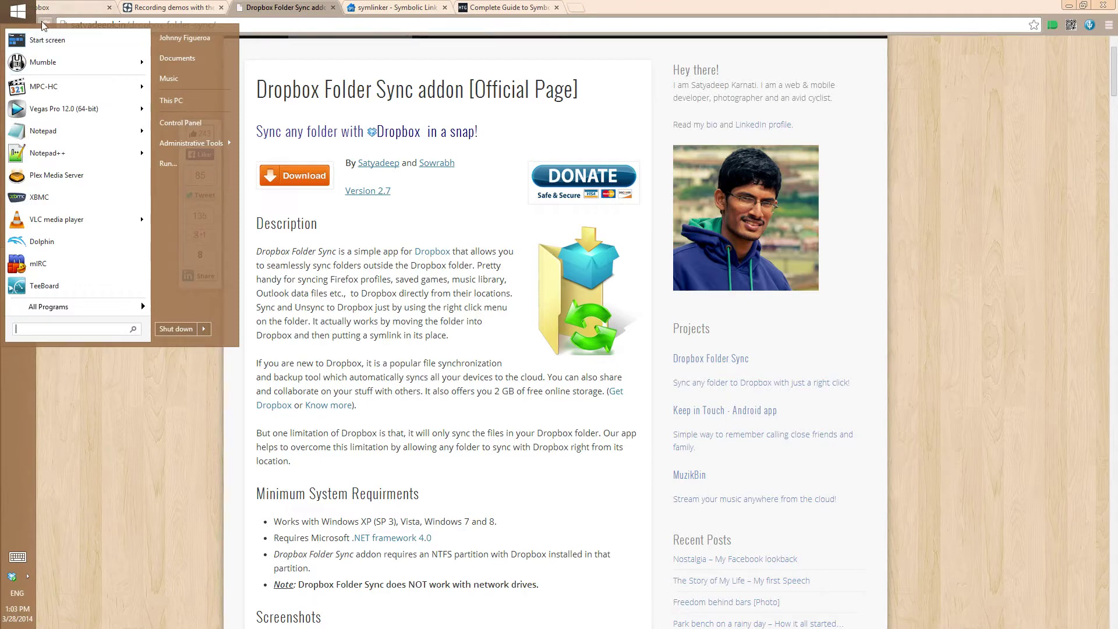
text(cmd)
key(Return)
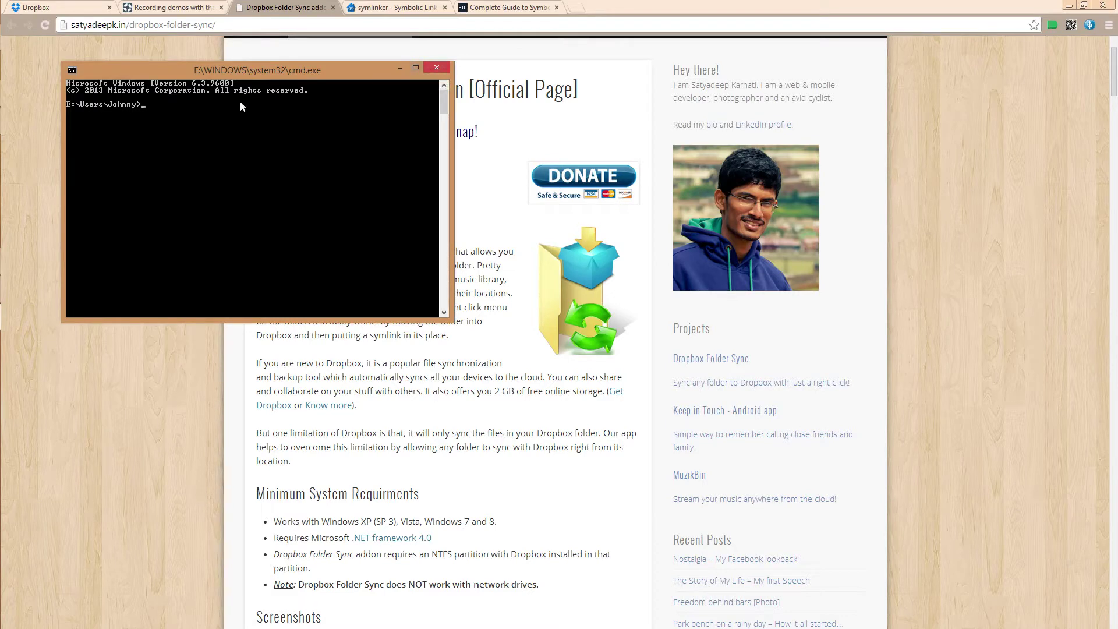
click(436, 67)
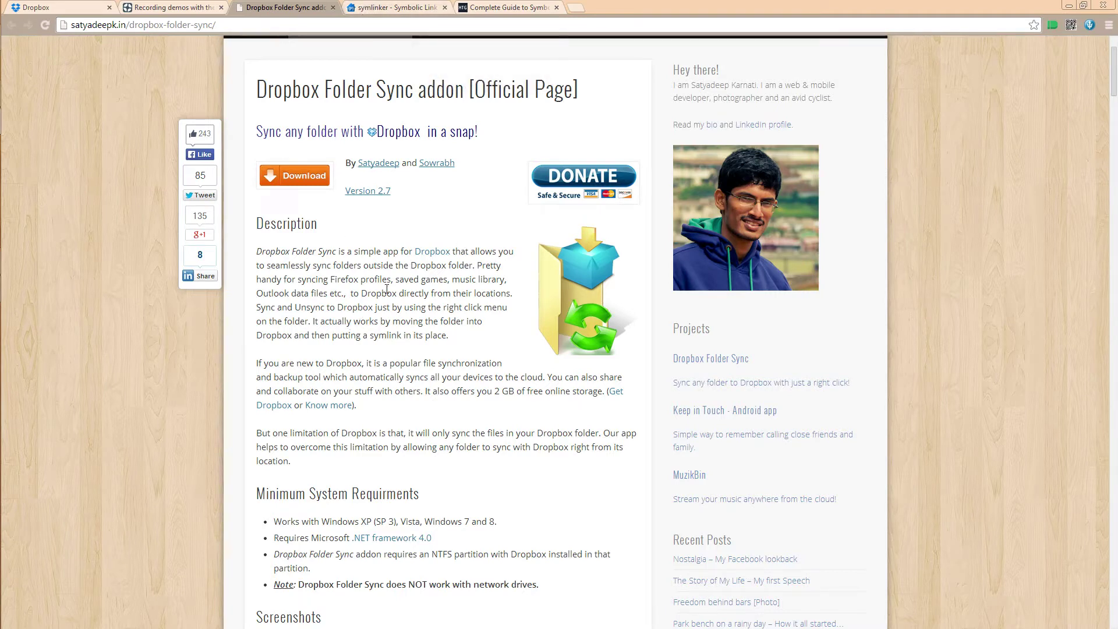
click(193, 25)
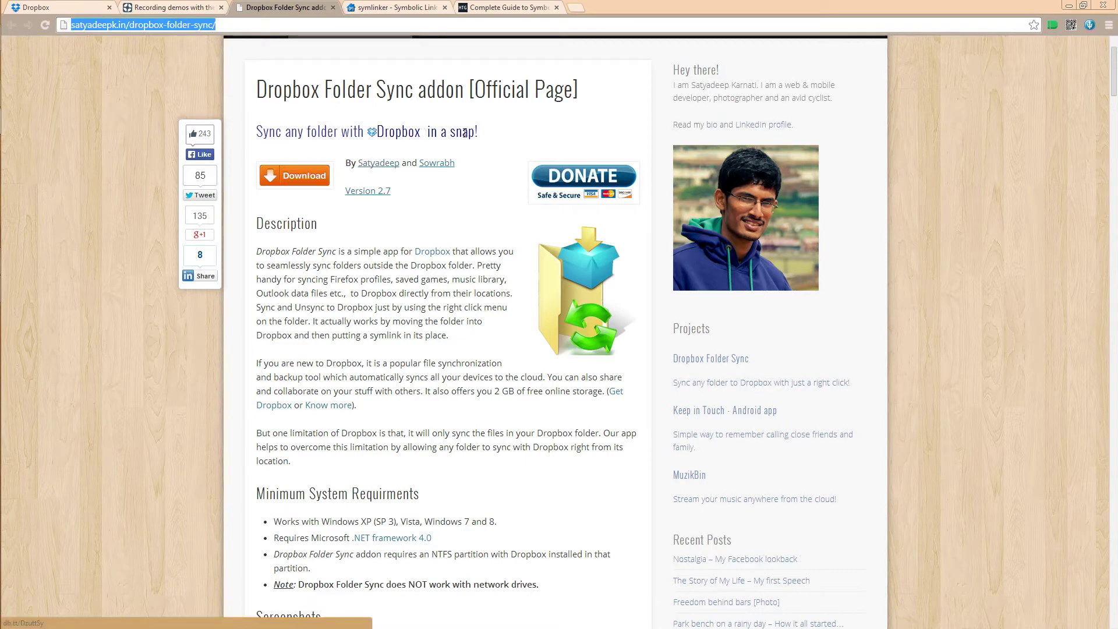
Bring up the Team Fortress 2 tf folder window in Explorer.
drag(267, 89, 396, 78)
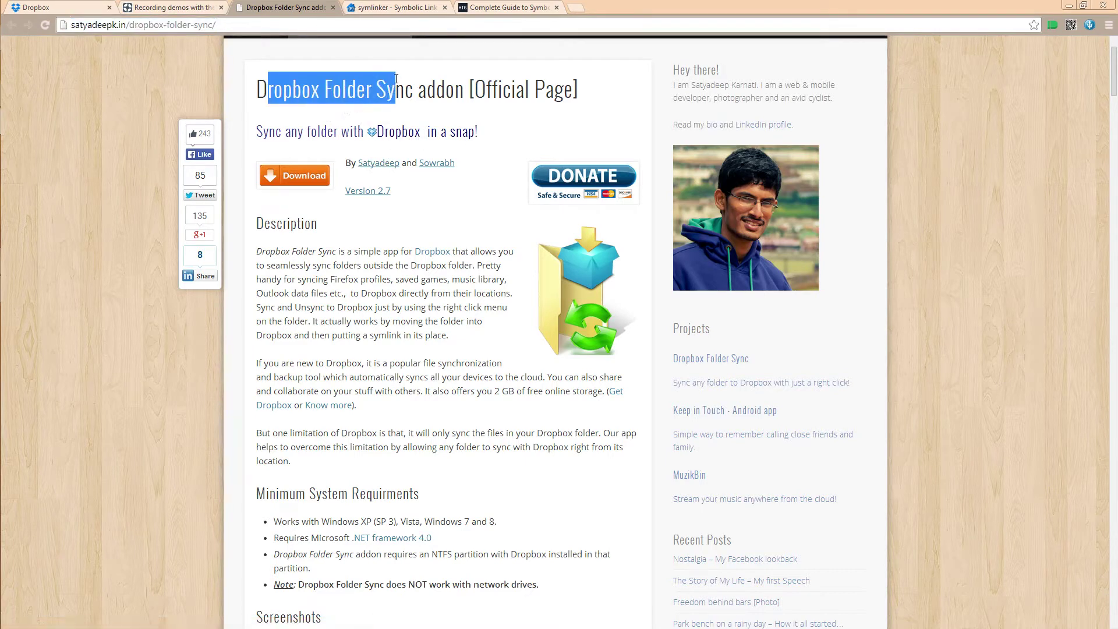
click(365, 251)
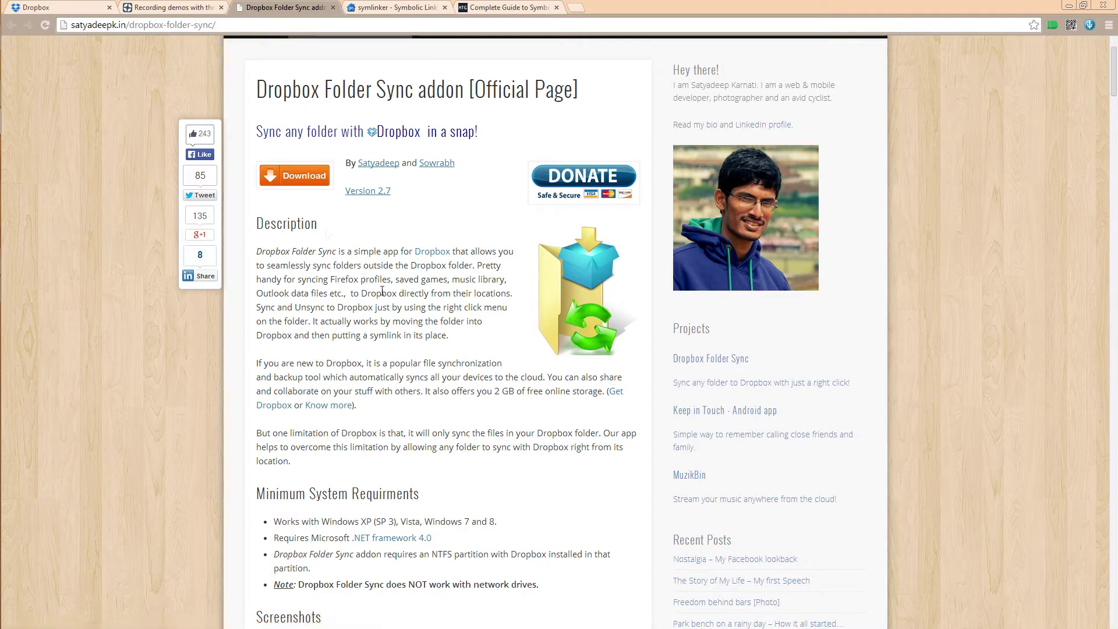
click(17, 38)
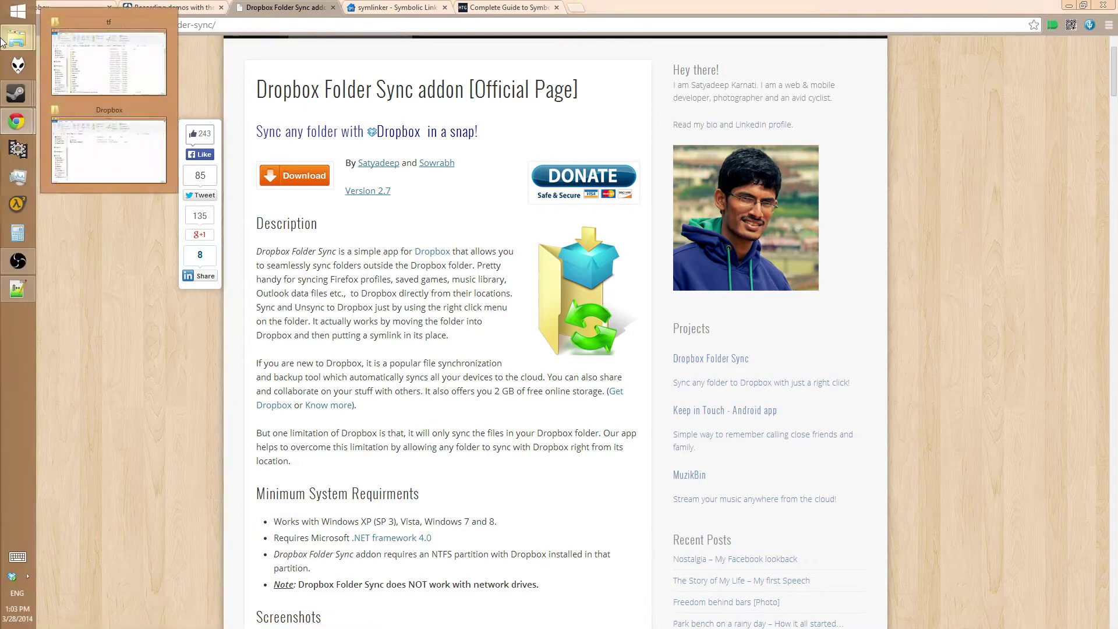
click(87, 73)
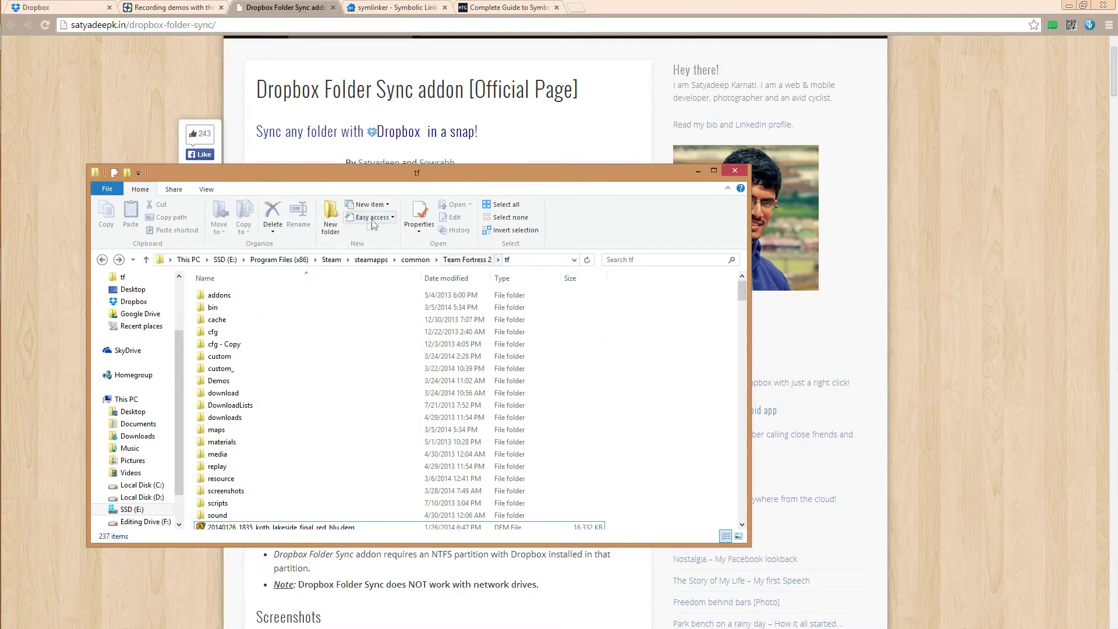
Create a new DropboxDemos folder in tf, check that it is empty, and return to tf.
click(339, 229)
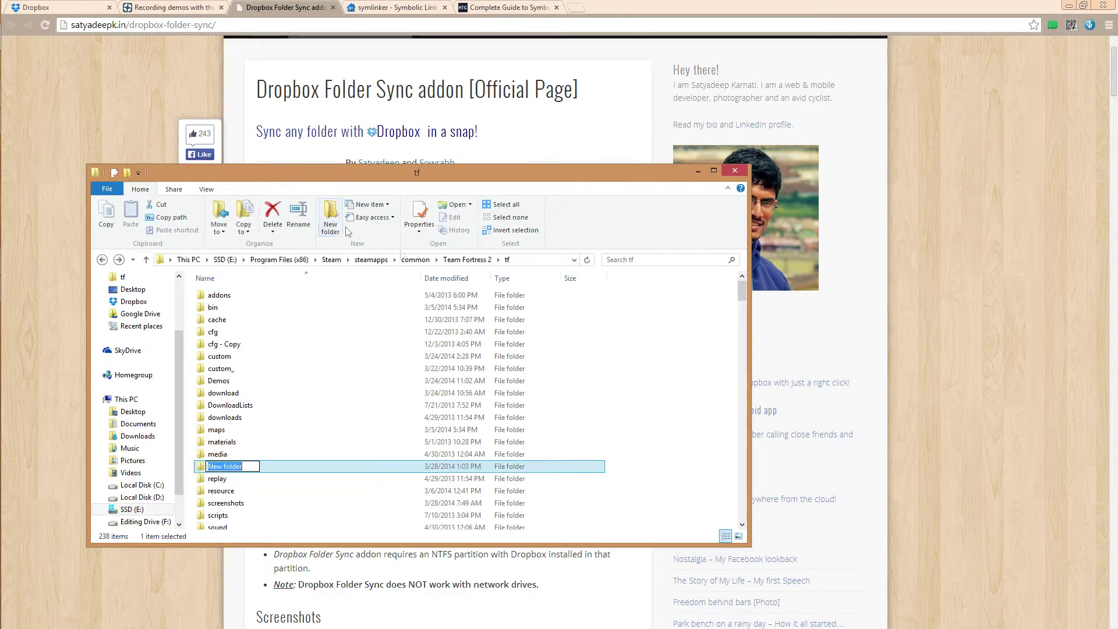
text(De)
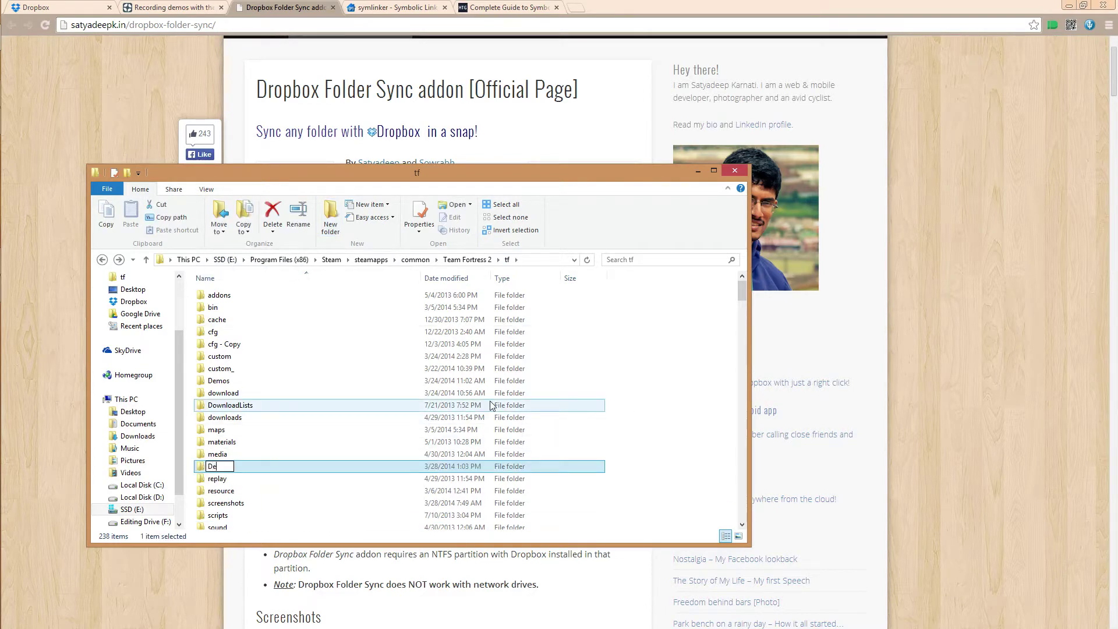
text(opboxDemos)
key(Return)
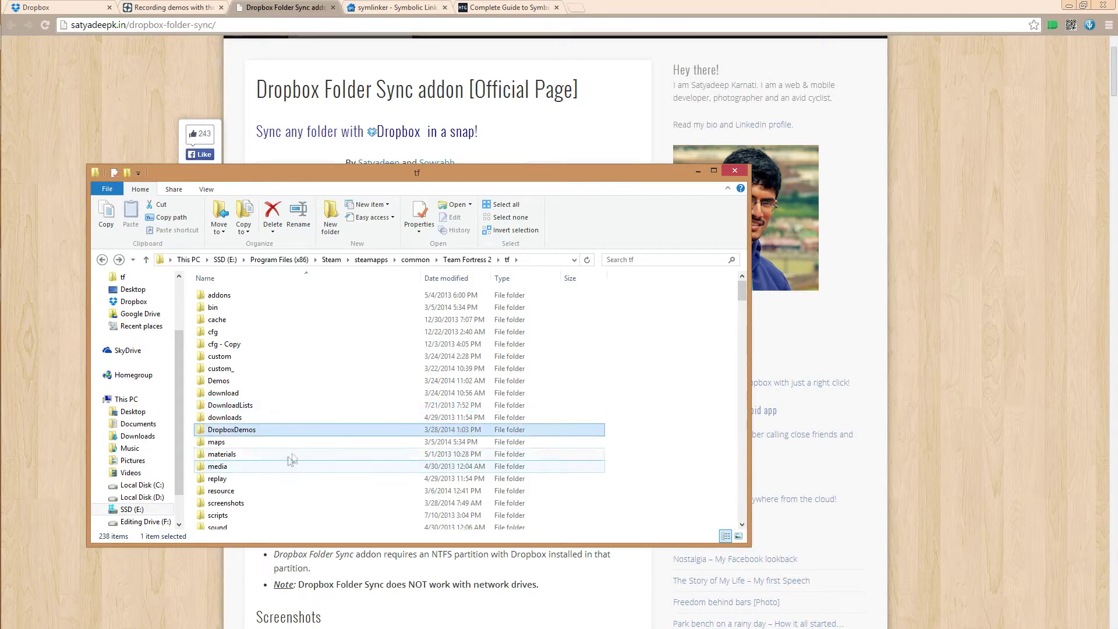
double_click(228, 436)
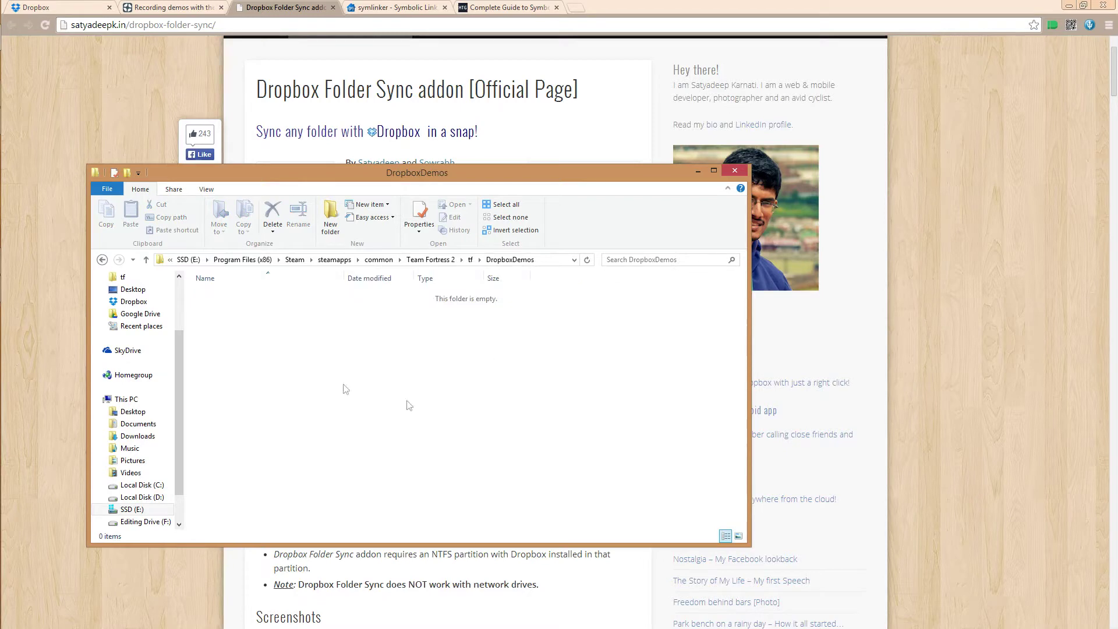
click(470, 259)
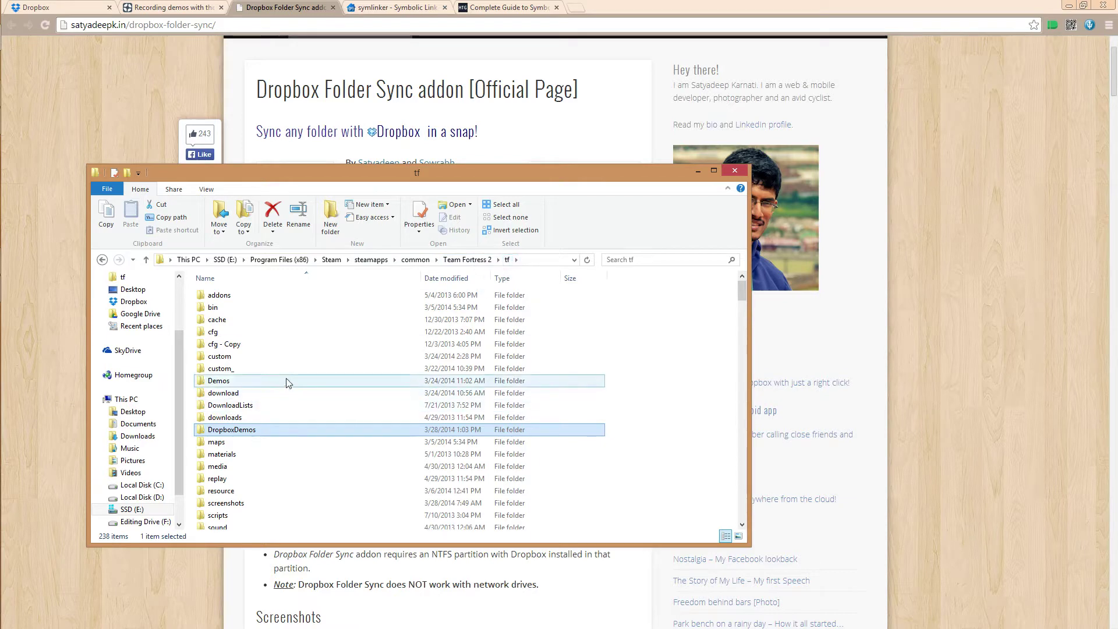
Open autoexec.cfg from the tf\cfg folder in Notepad++.
double_click(239, 331)
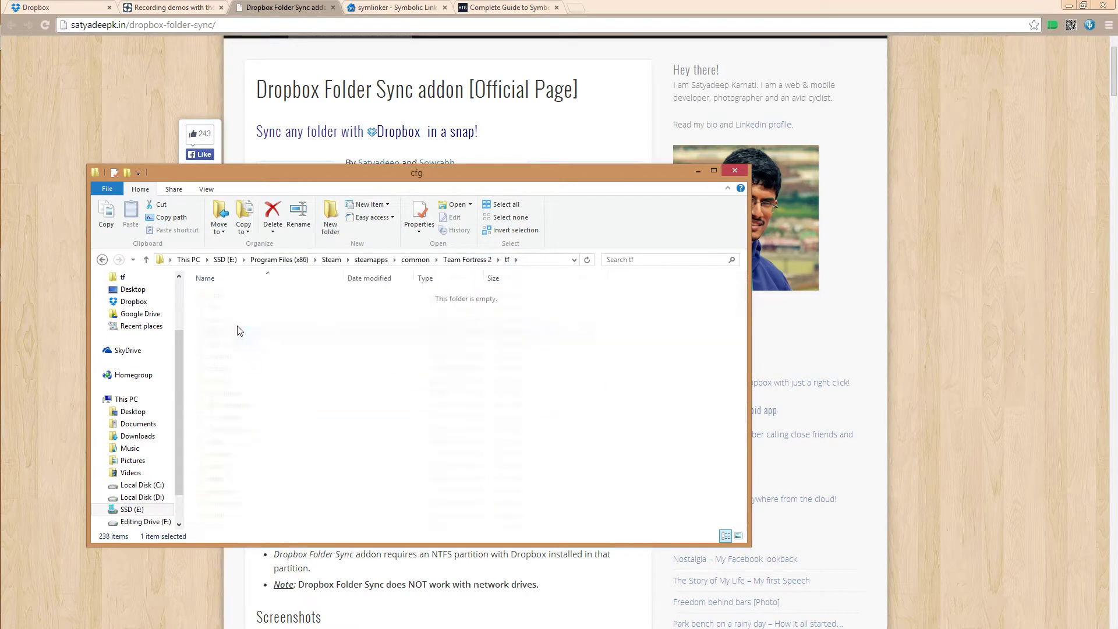
scroll(537, 412, down, 5)
scroll(349, 408, up, 4)
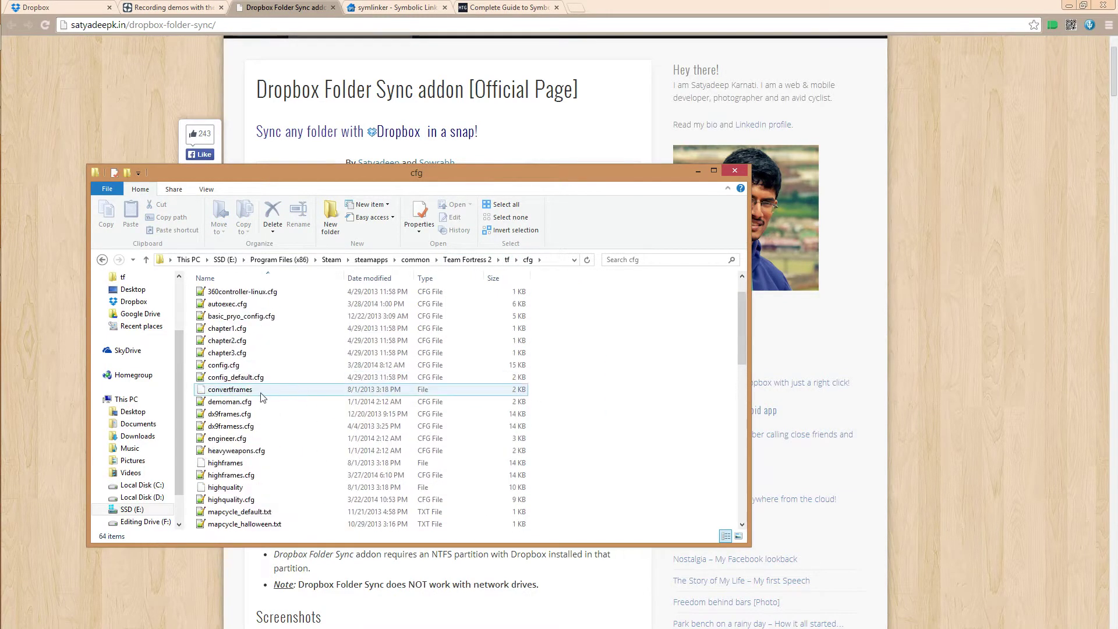
double_click(254, 304)
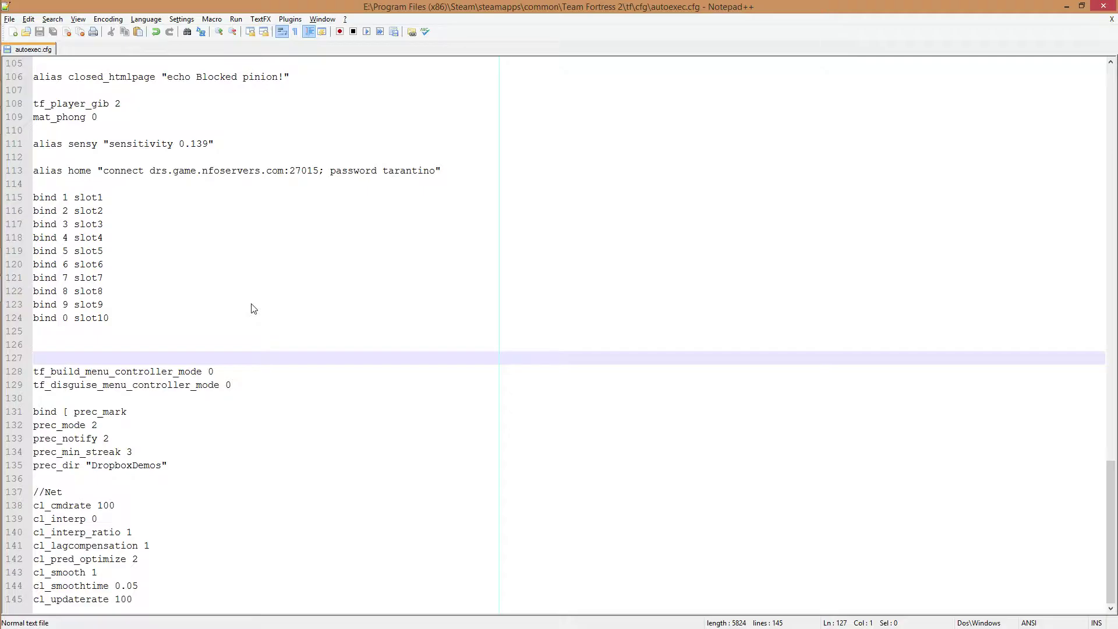
Remove the space in 'Dropbox Demos' on line 135 and save autoexec.cfg.
click(113, 414)
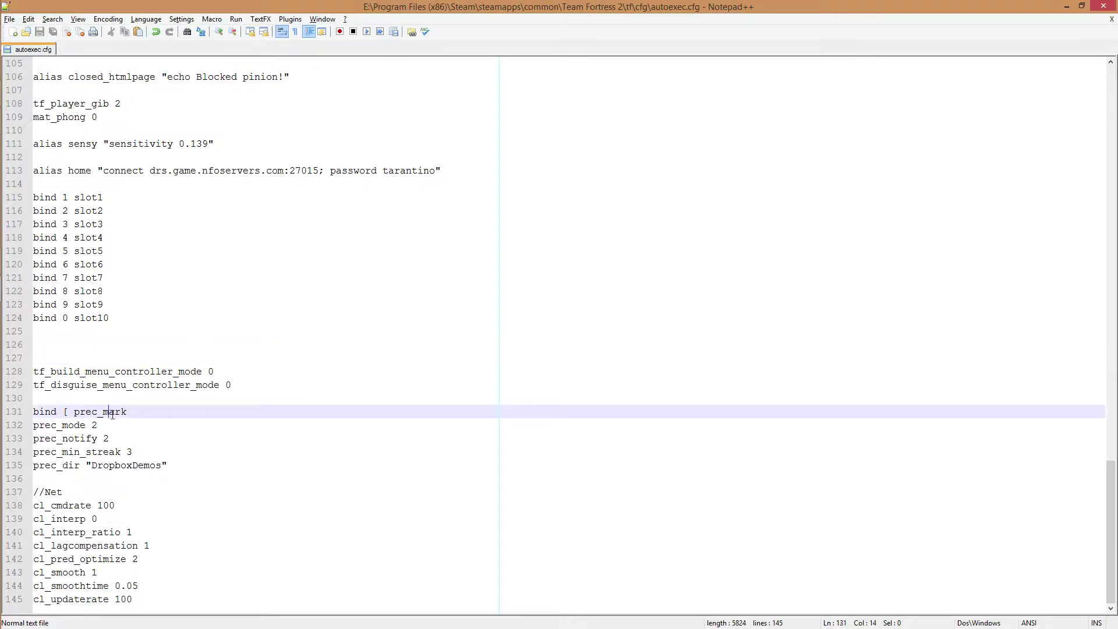
click(38, 413)
click(168, 466)
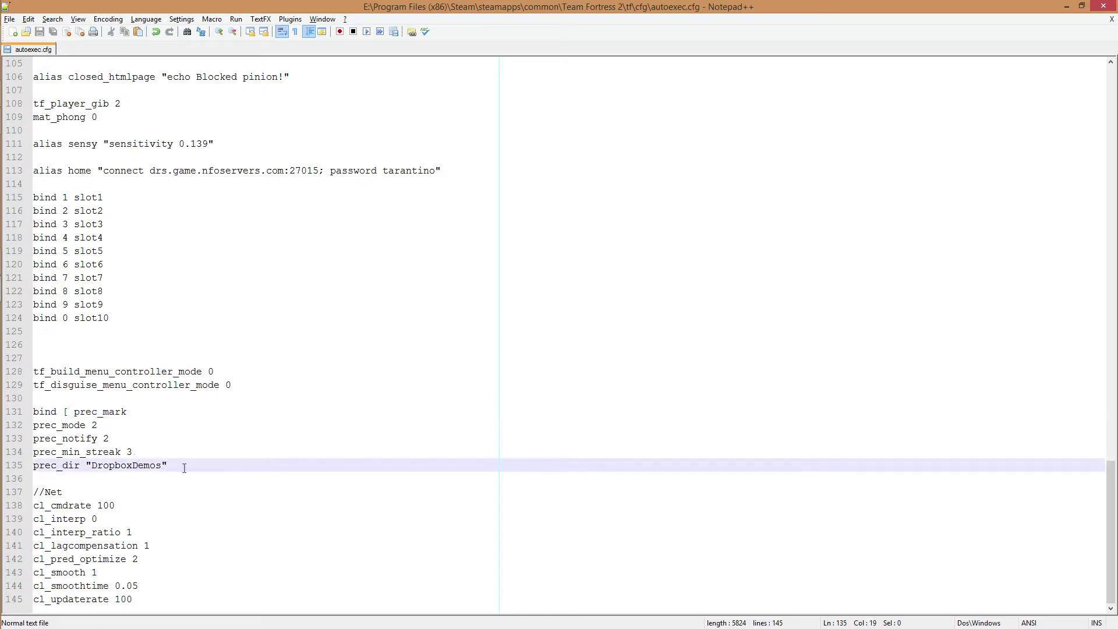
mouse_move(168, 466)
mouse_down()
mouse_move(34, 467)
mouse_move(167, 460)
mouse_up()
click(133, 466)
key(BackSpace)
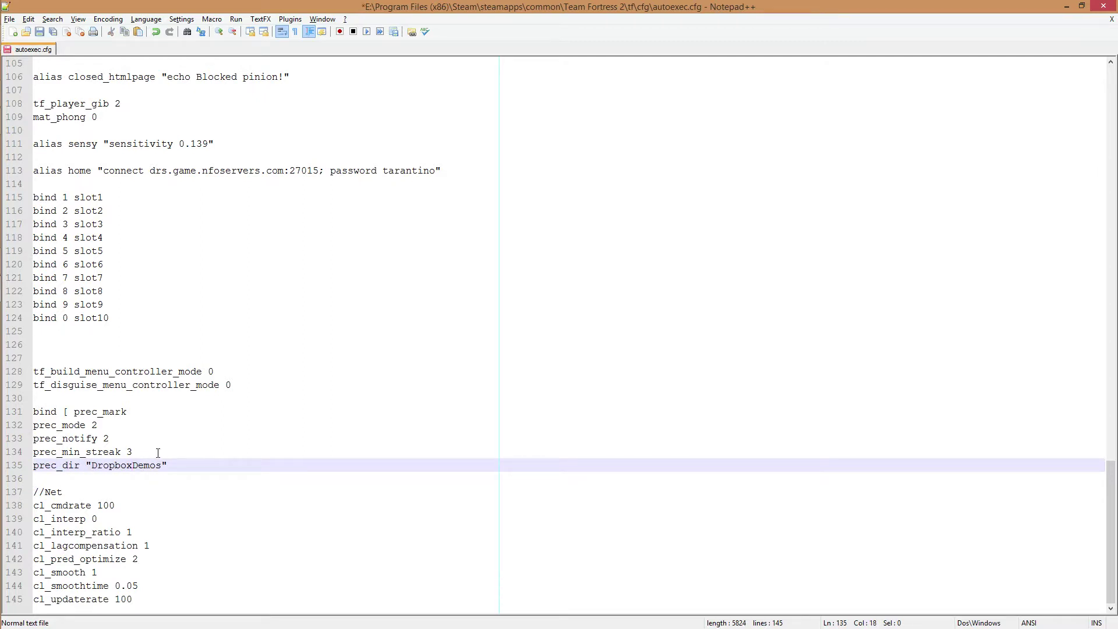
drag(92, 465, 162, 465)
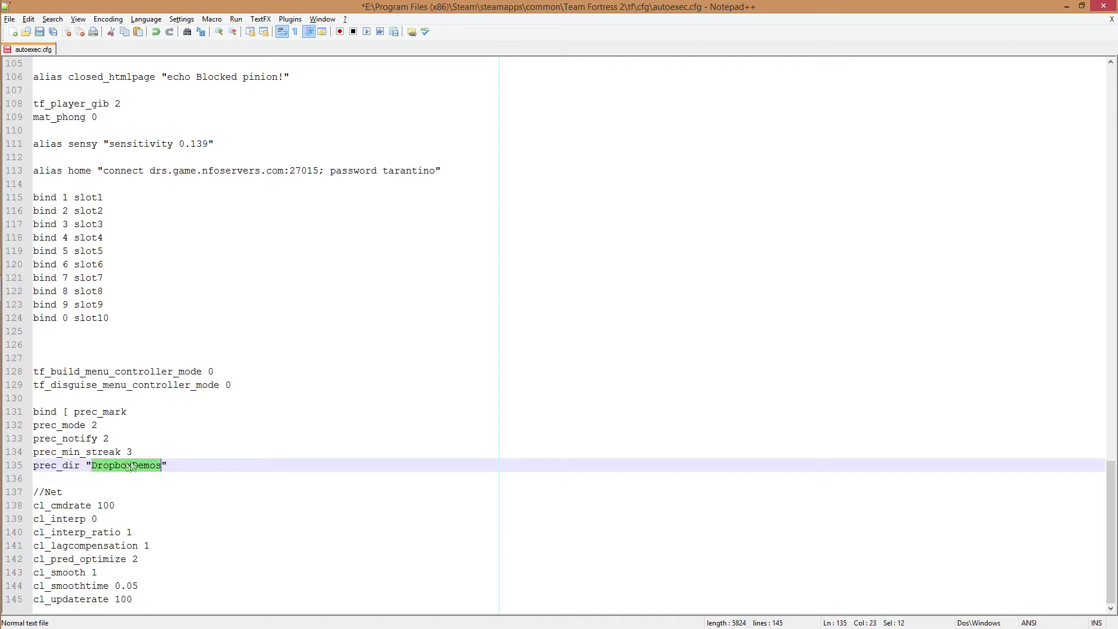
click(186, 469)
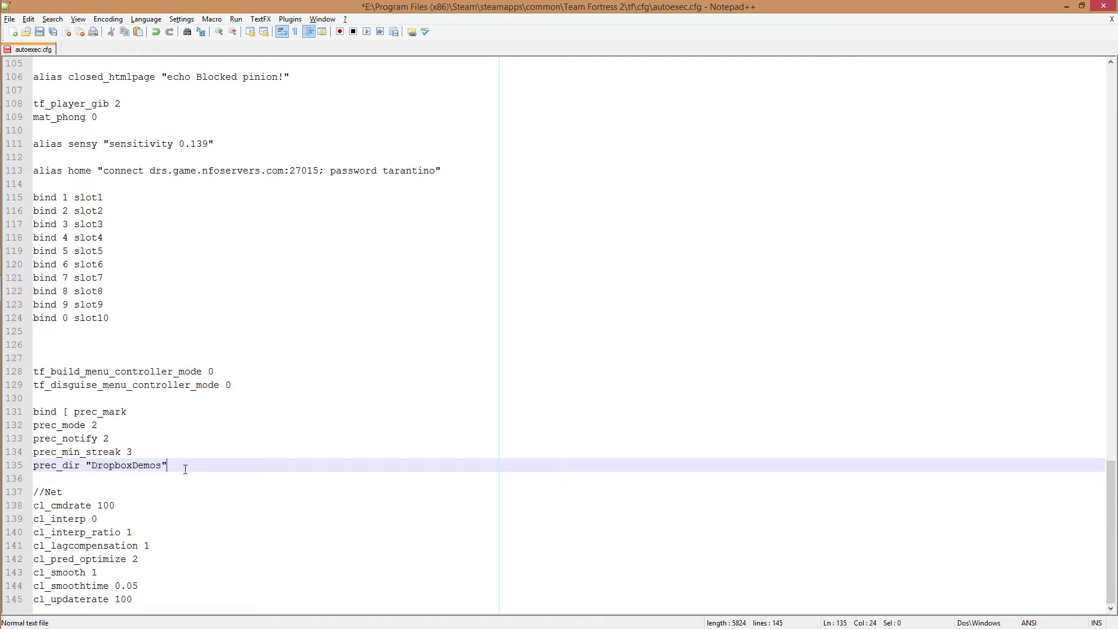
key(ctrl+s)
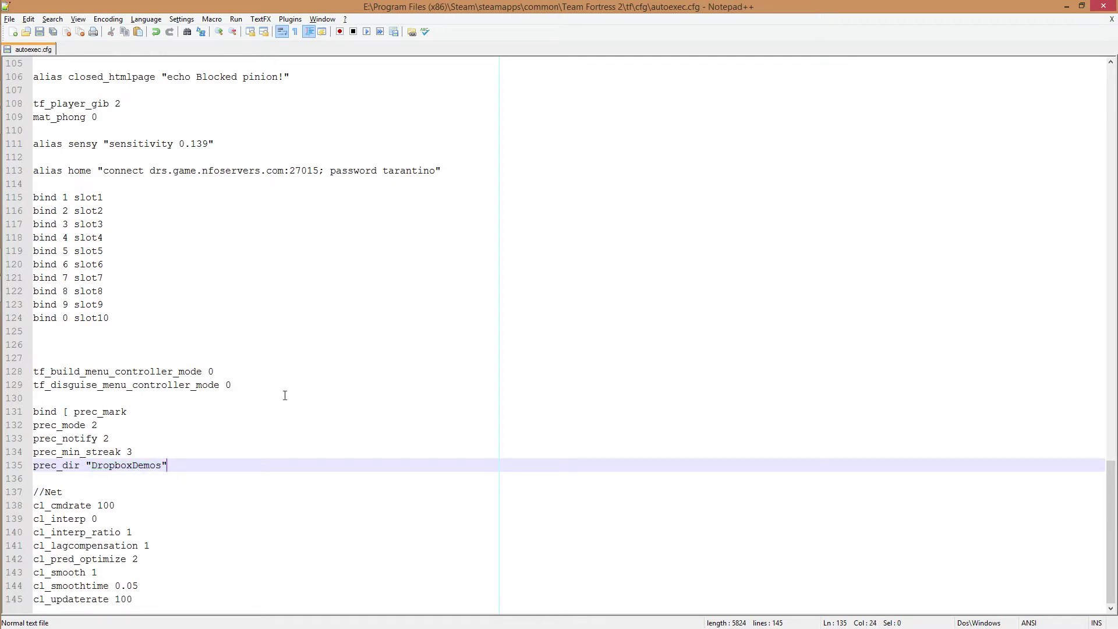
Shrink and minimize Notepad++ to reveal File Explorer.
click(285, 395)
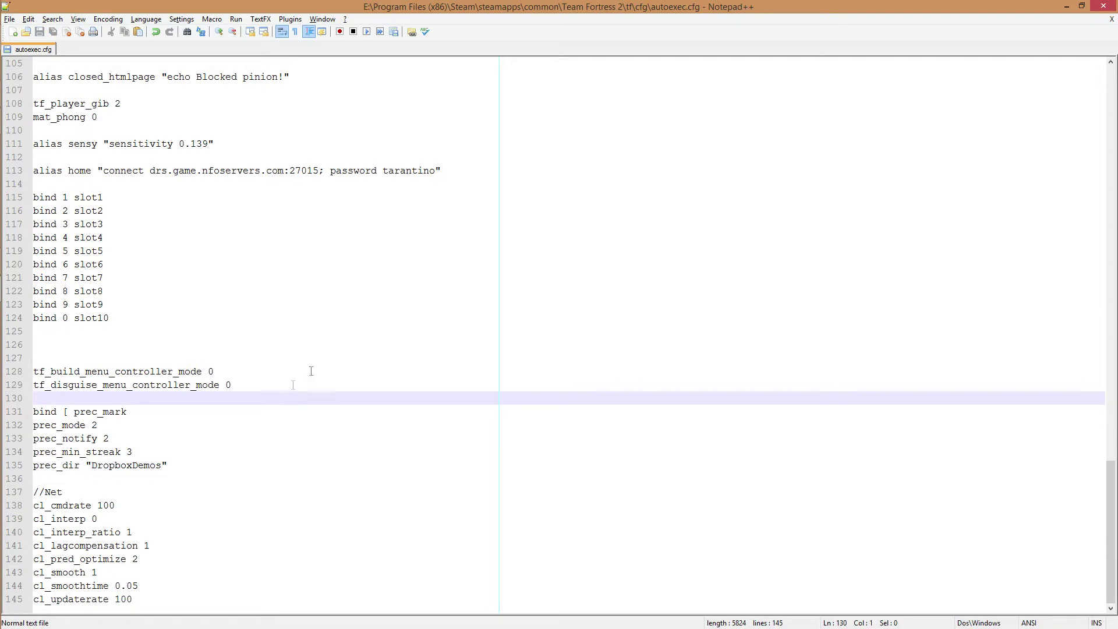
click(1084, 6)
click(1005, 169)
Return from cfg to the tf folder and reposition the Explorer window around DropboxDemos.
click(1070, 6)
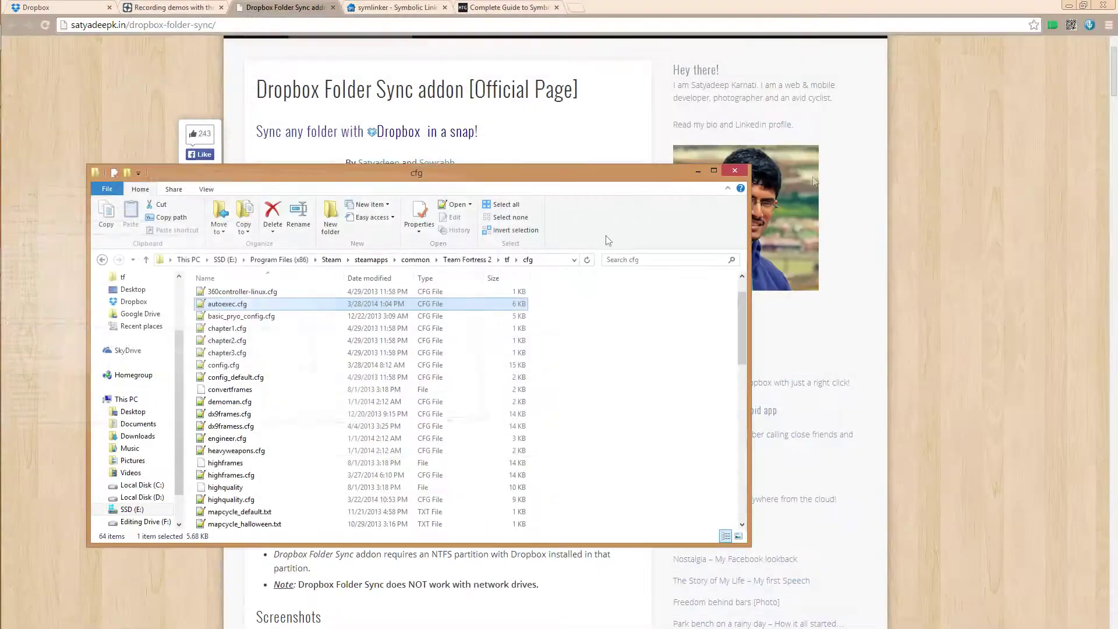
click(507, 260)
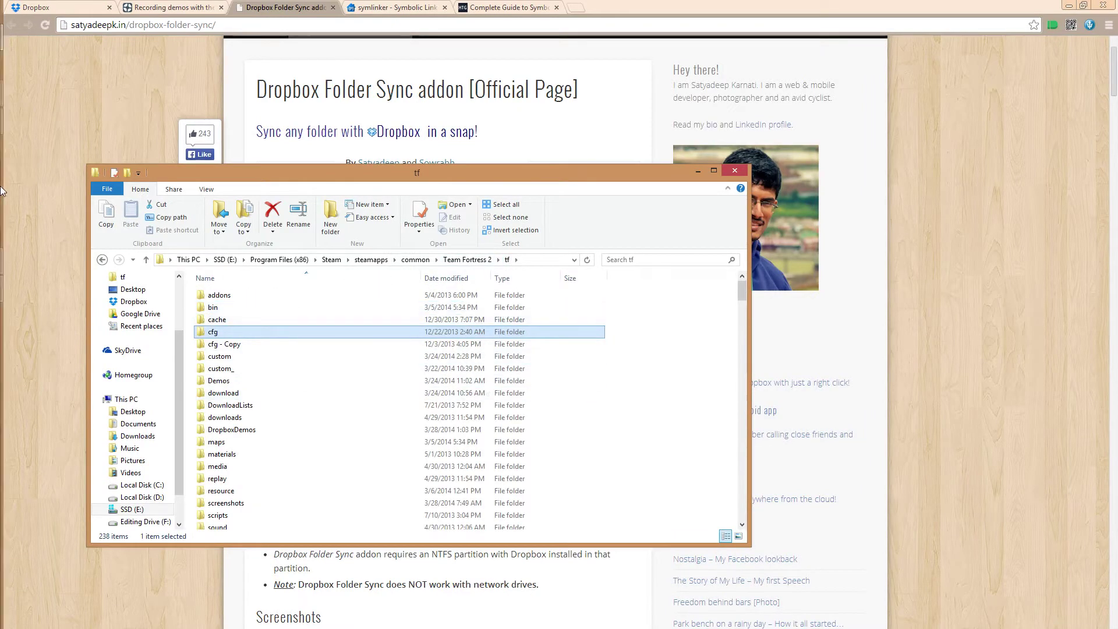
mouse_move(3, 191)
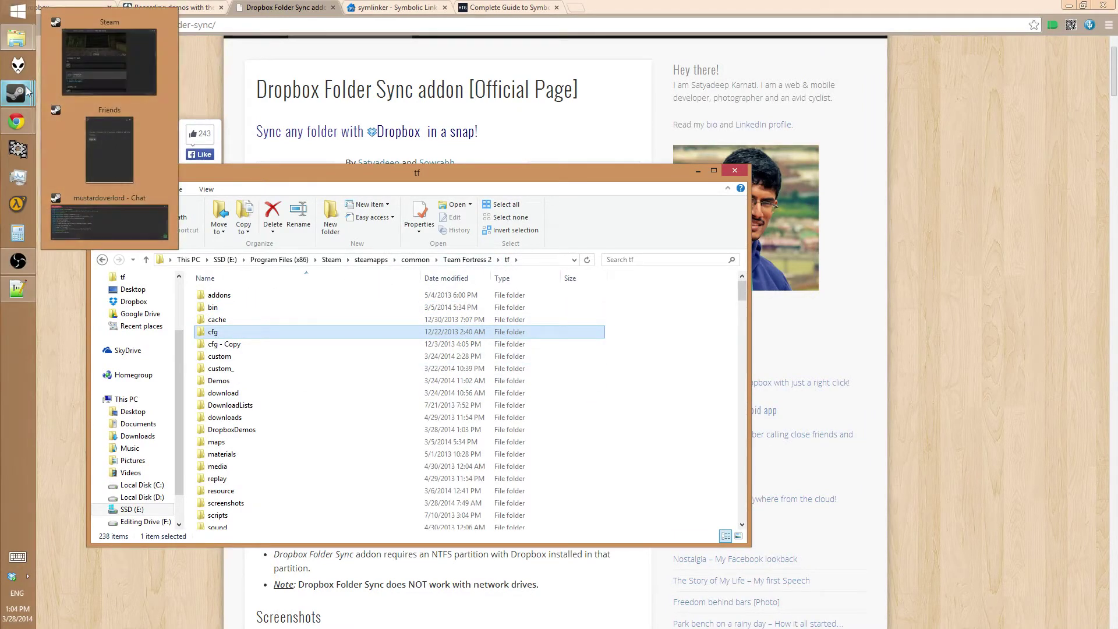
click(651, 352)
click(261, 431)
right_click(261, 431)
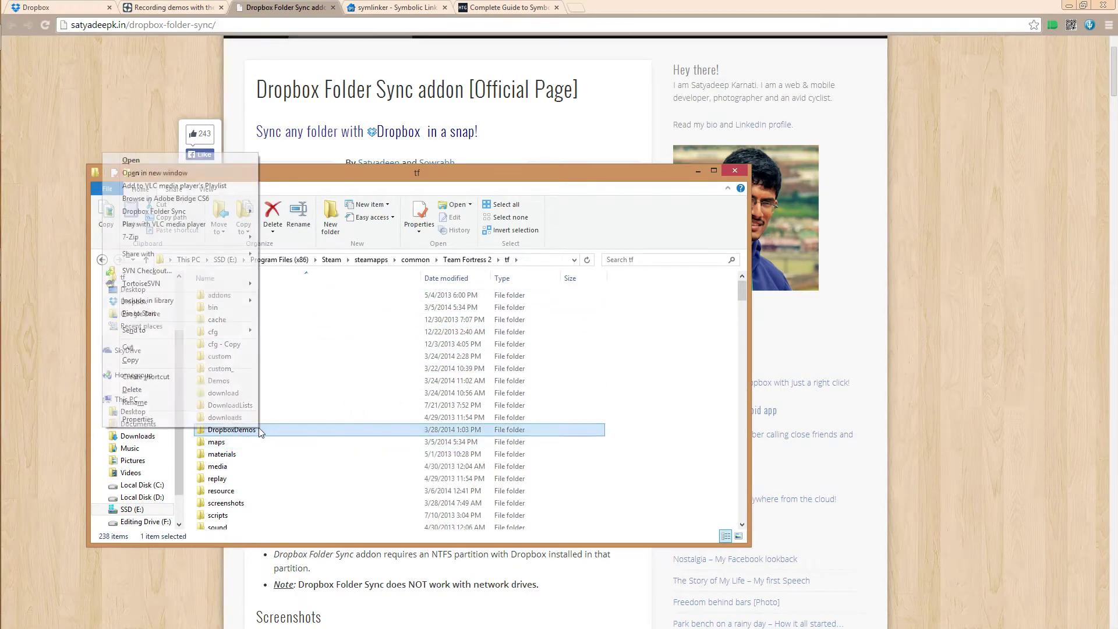
click(282, 447)
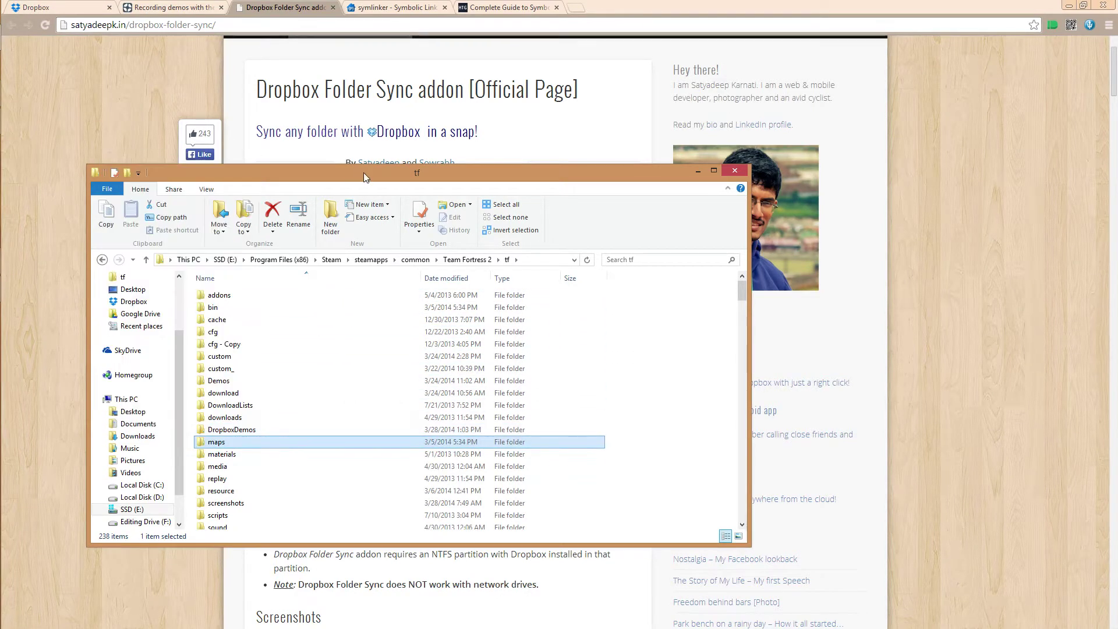
drag(366, 173, 436, 235)
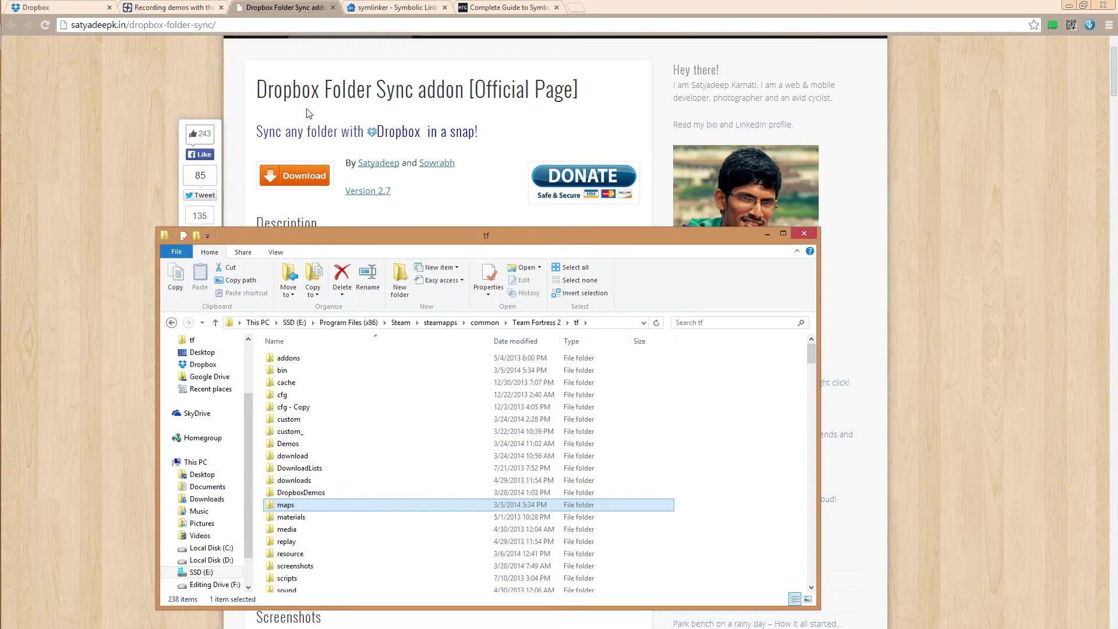
drag(464, 236, 492, 151)
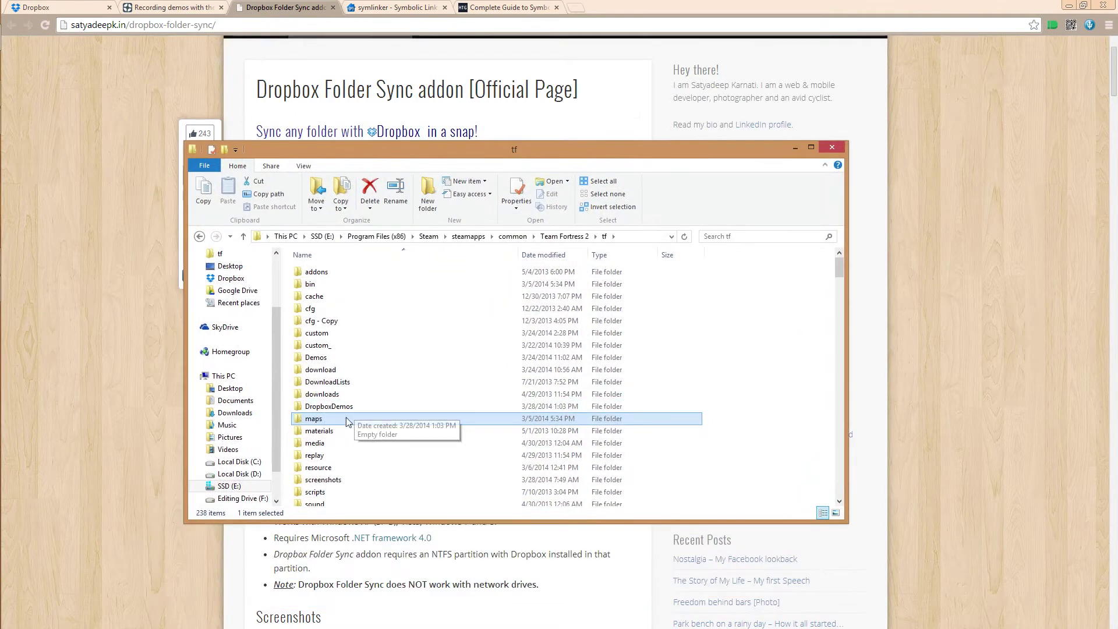
Run Dropbox Folder Sync > Sync with Dropbox on DropboxDemos and approve the UAC prompt.
click(335, 408)
right_click(335, 407)
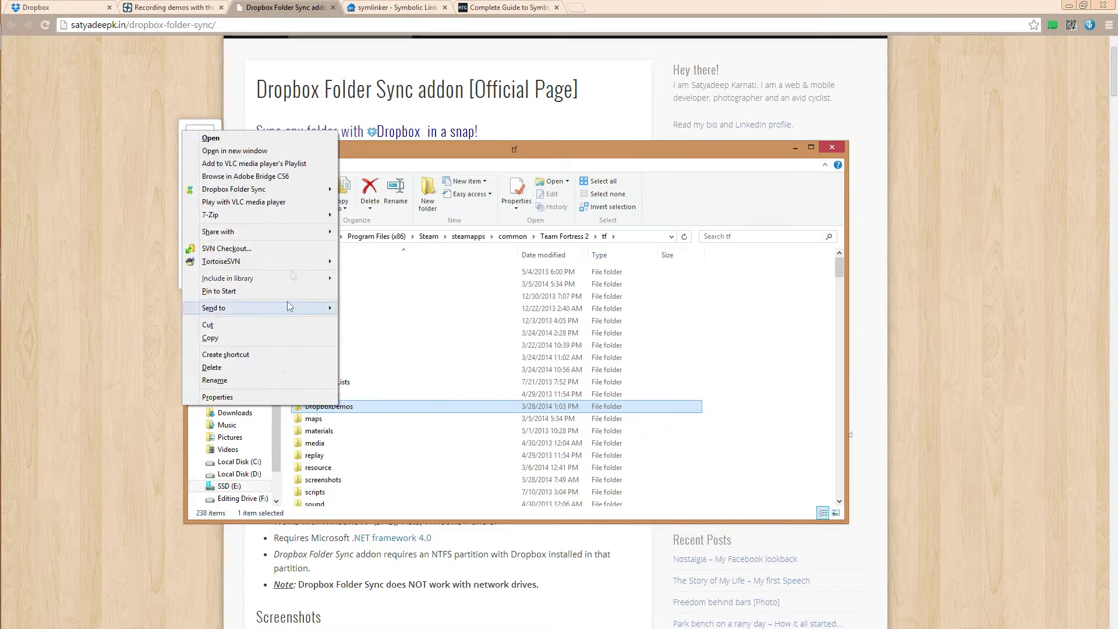
mouse_move(271, 197)
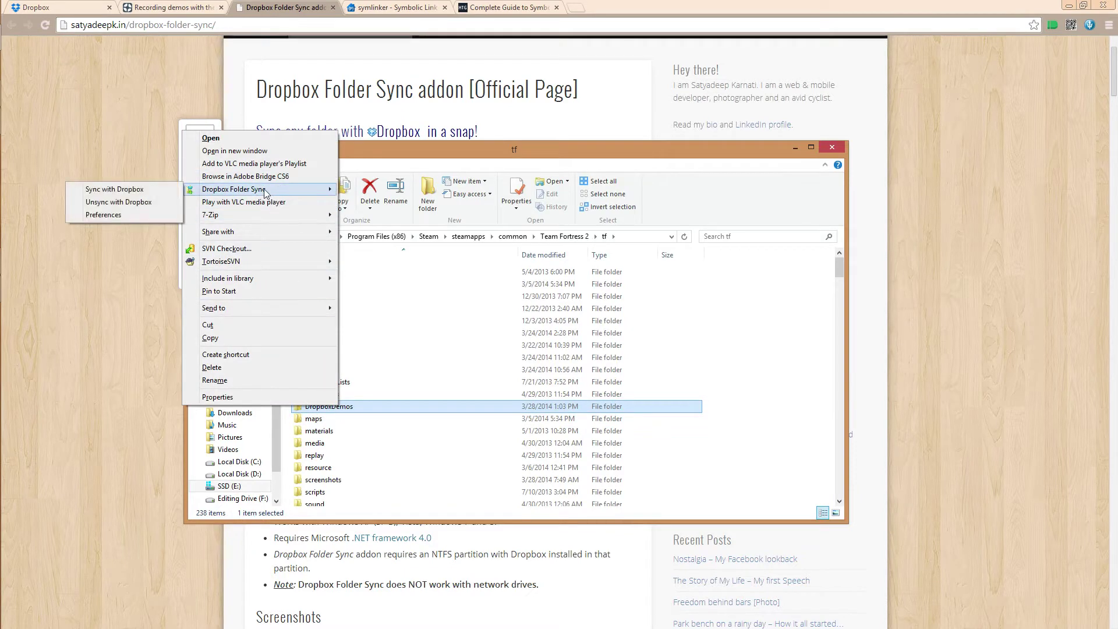
click(135, 195)
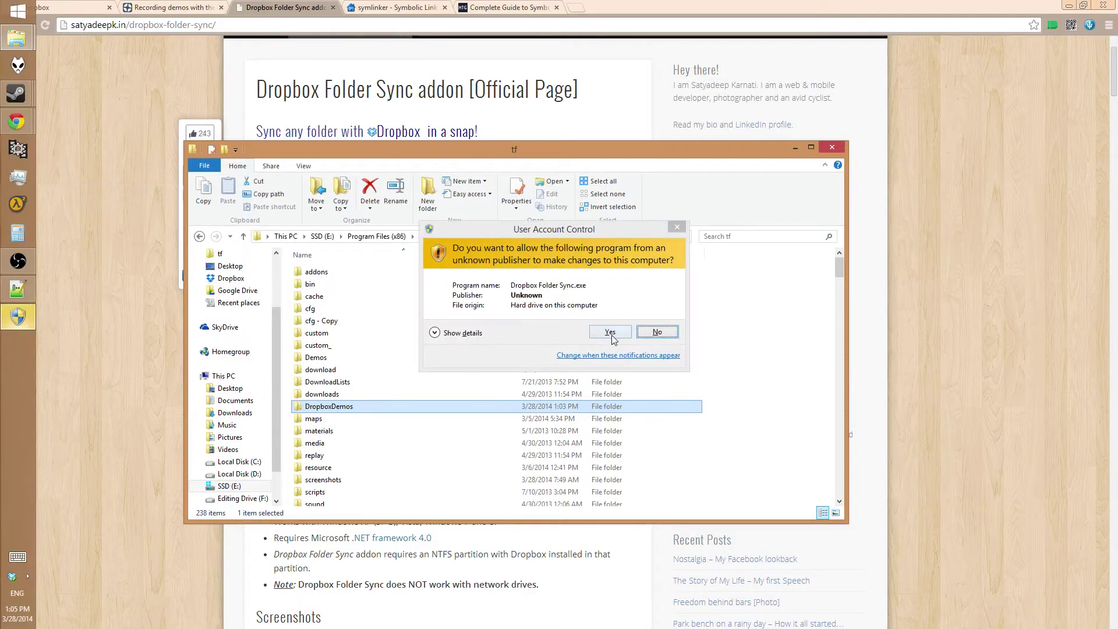
click(629, 327)
mouse_move(20, 321)
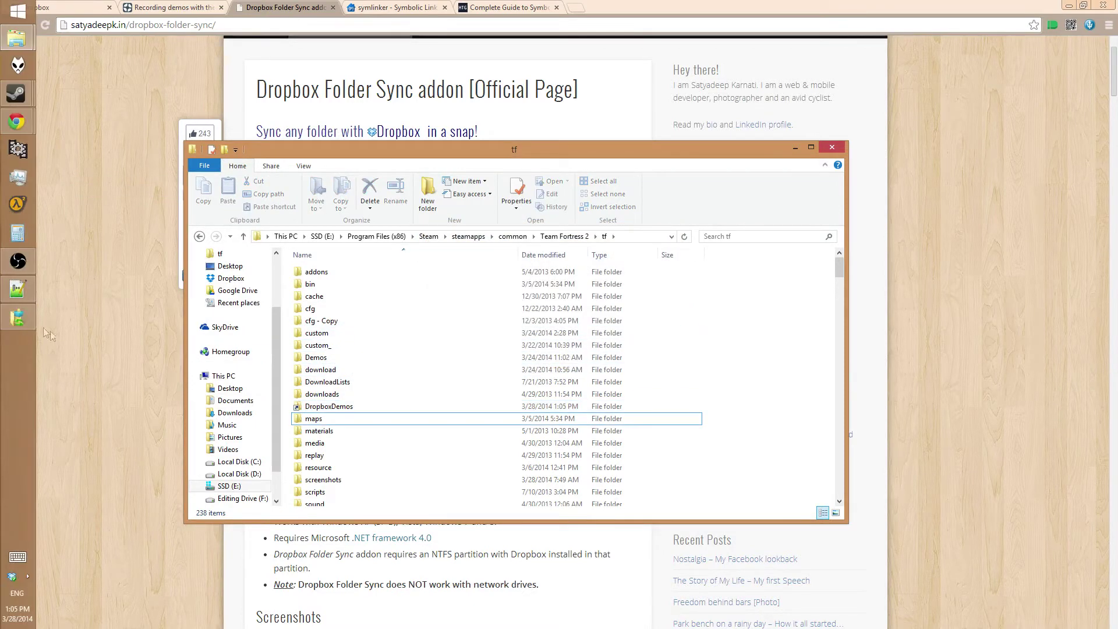
Dismiss the folder-does-not-exist error and check the DropboxDemos folder inside Dropbox.
click(20, 320)
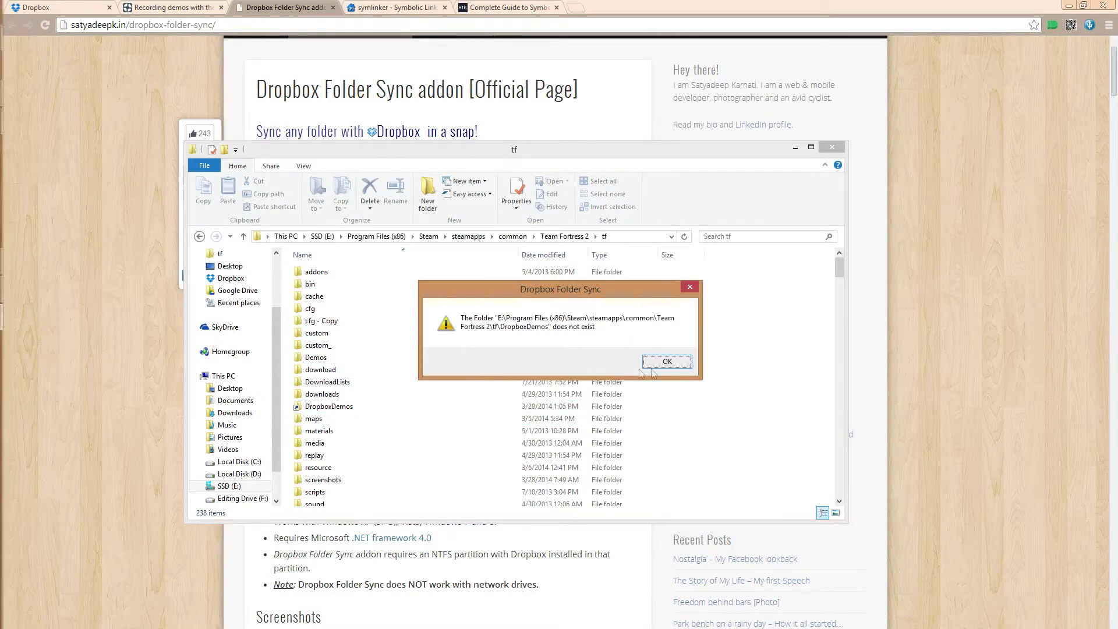
click(666, 361)
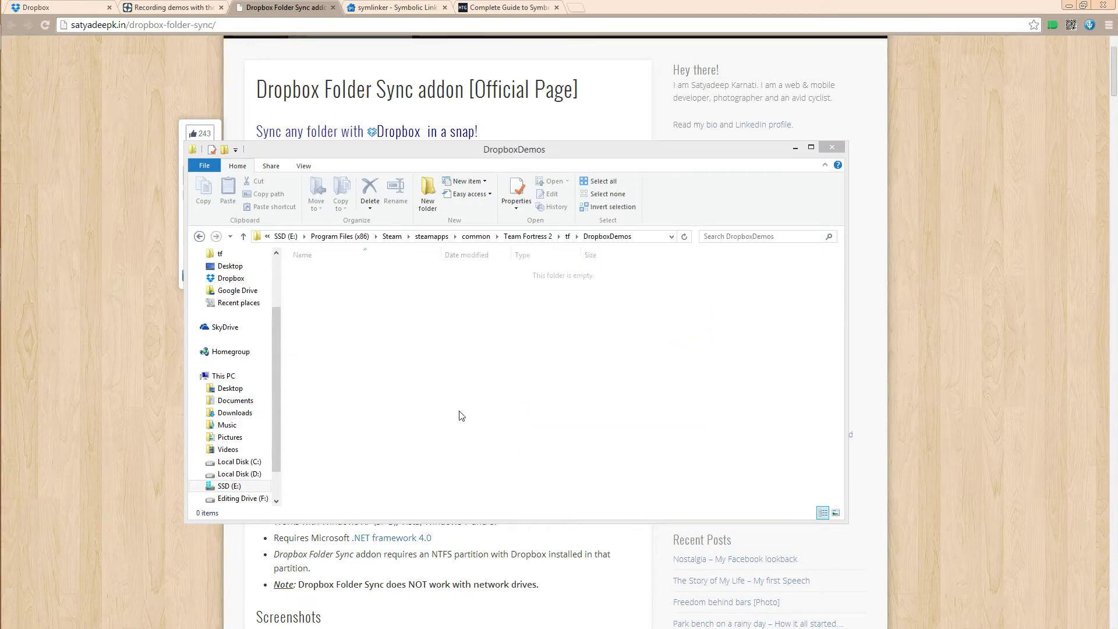
click(313, 407)
click(17, 37)
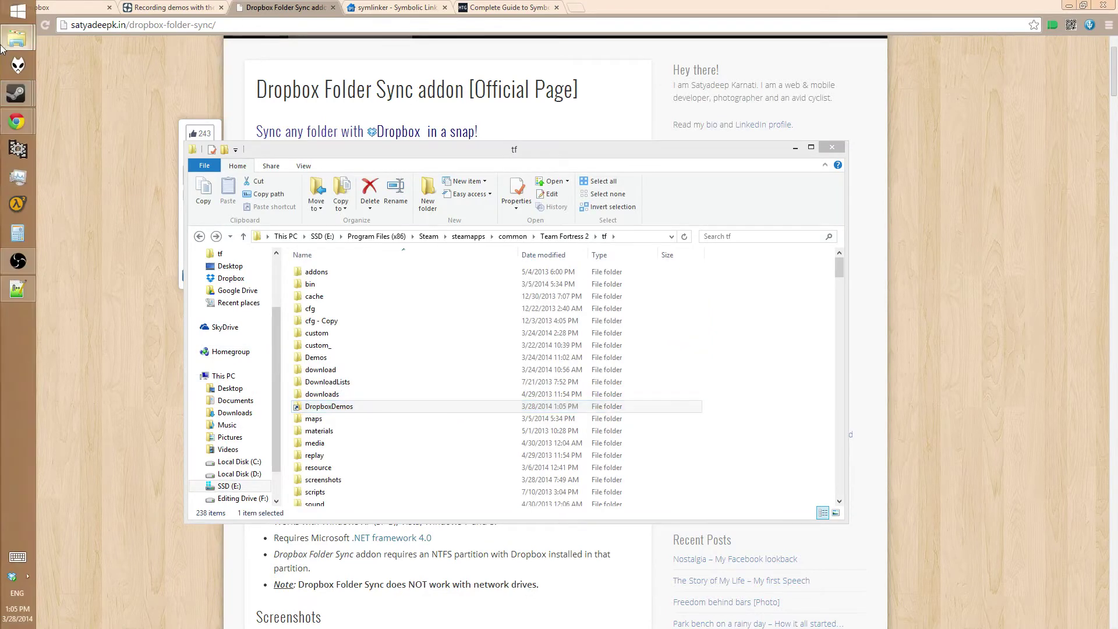
click(88, 135)
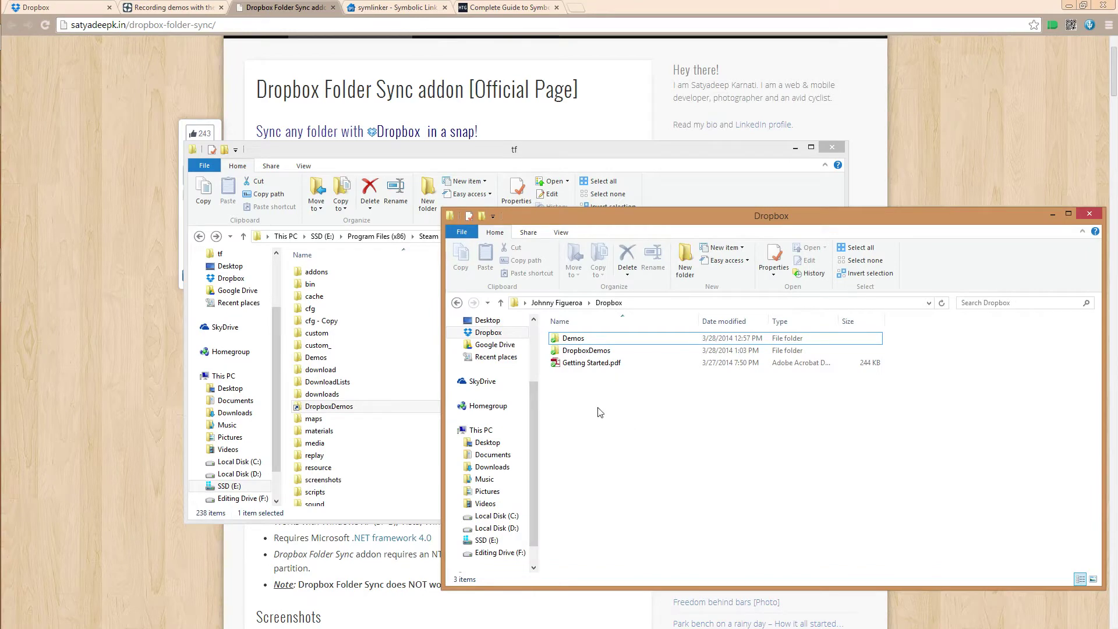
double_click(587, 351)
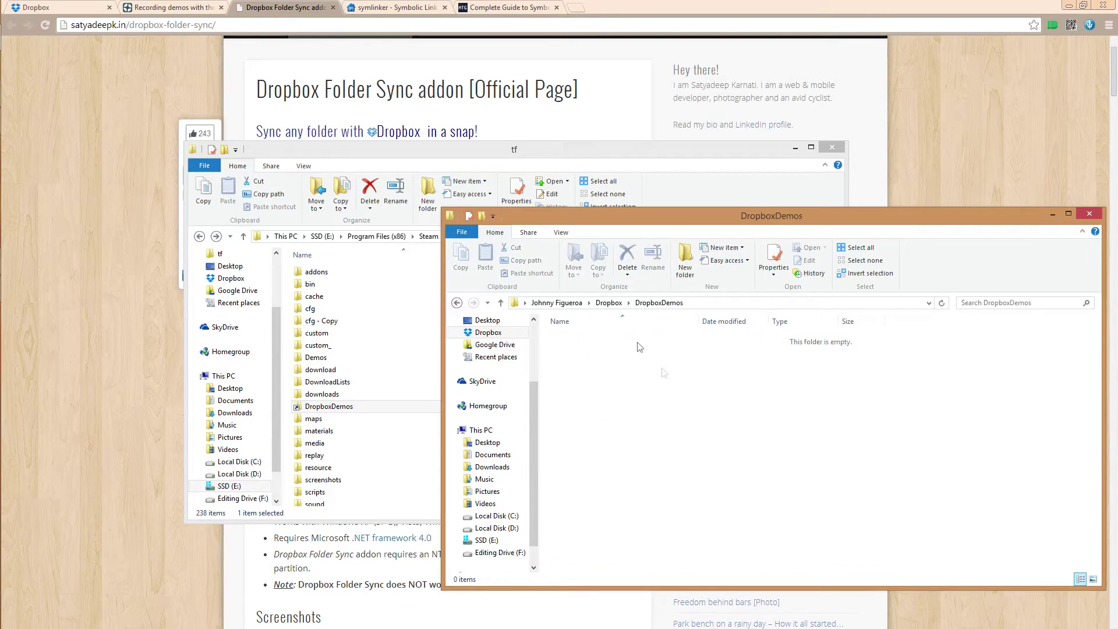
click(604, 307)
double_click(588, 353)
click(611, 304)
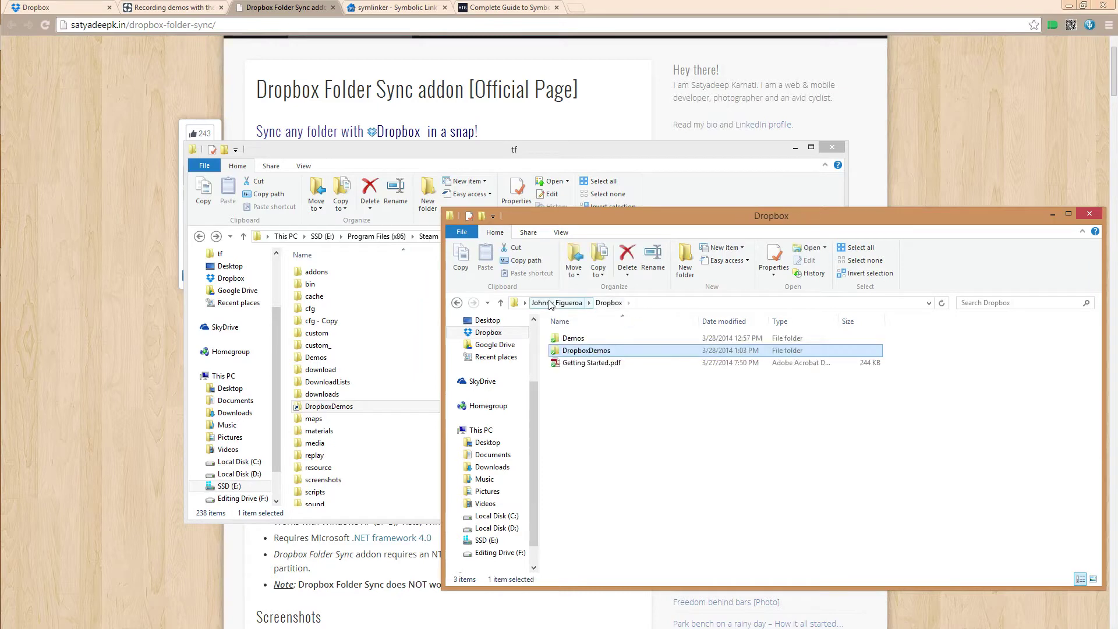
click(556, 303)
double_click(1031, 350)
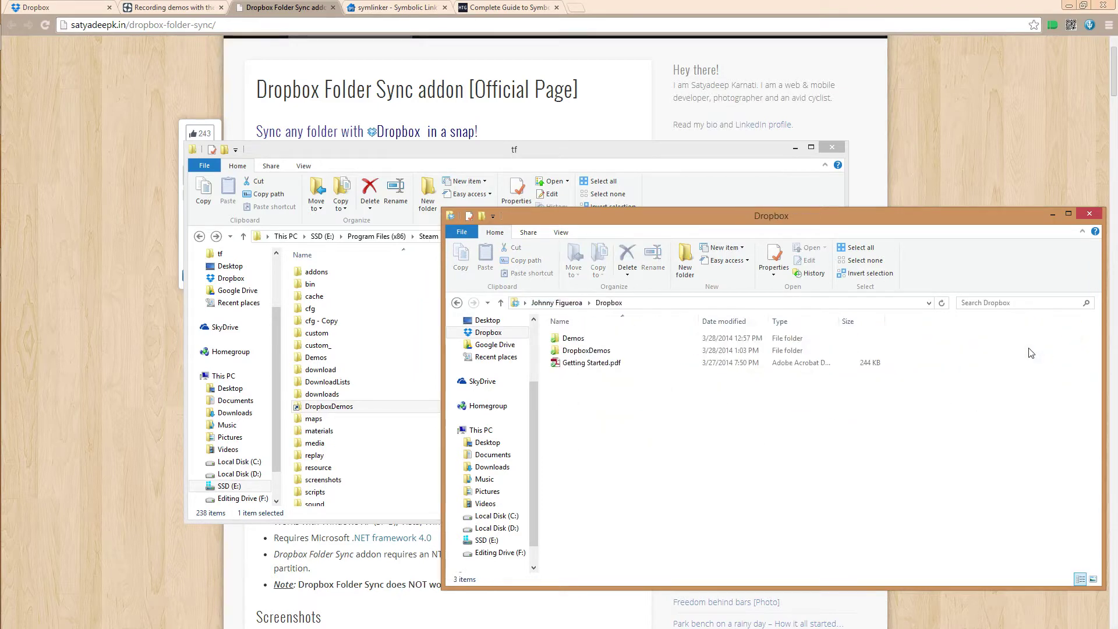
double_click(589, 354)
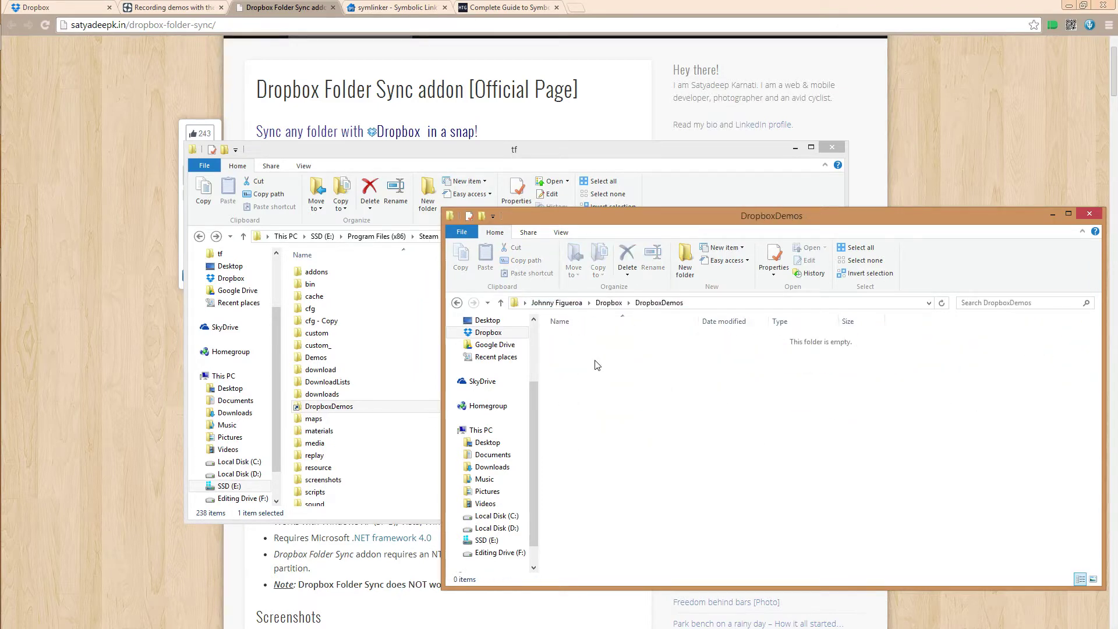
Open the linked DropboxDemos folder in tf and view its full path.
click(371, 403)
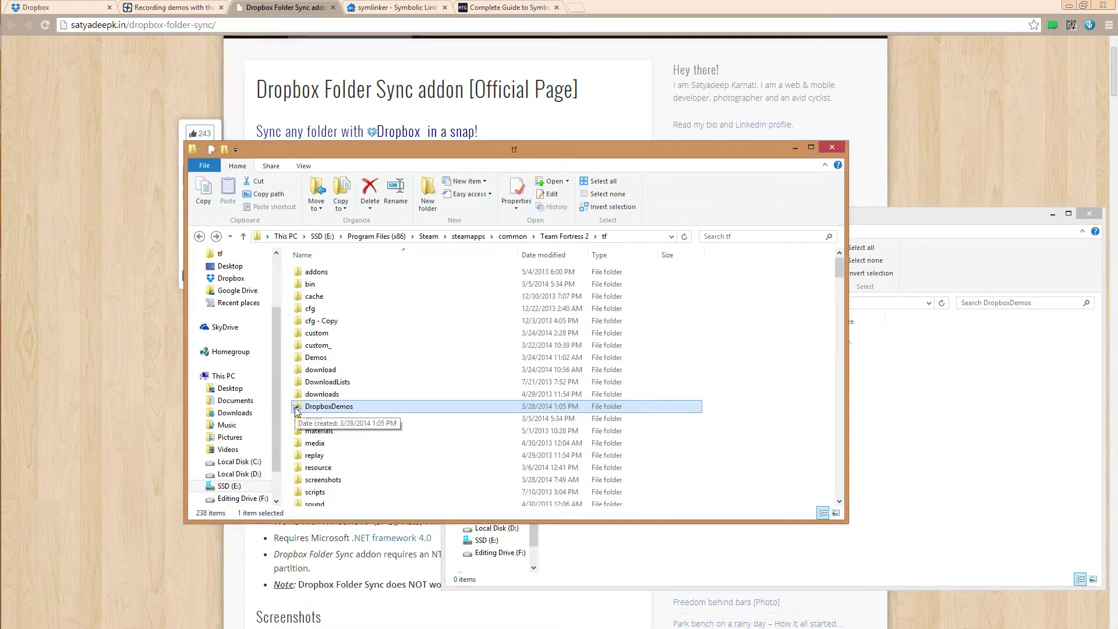
double_click(329, 406)
click(261, 237)
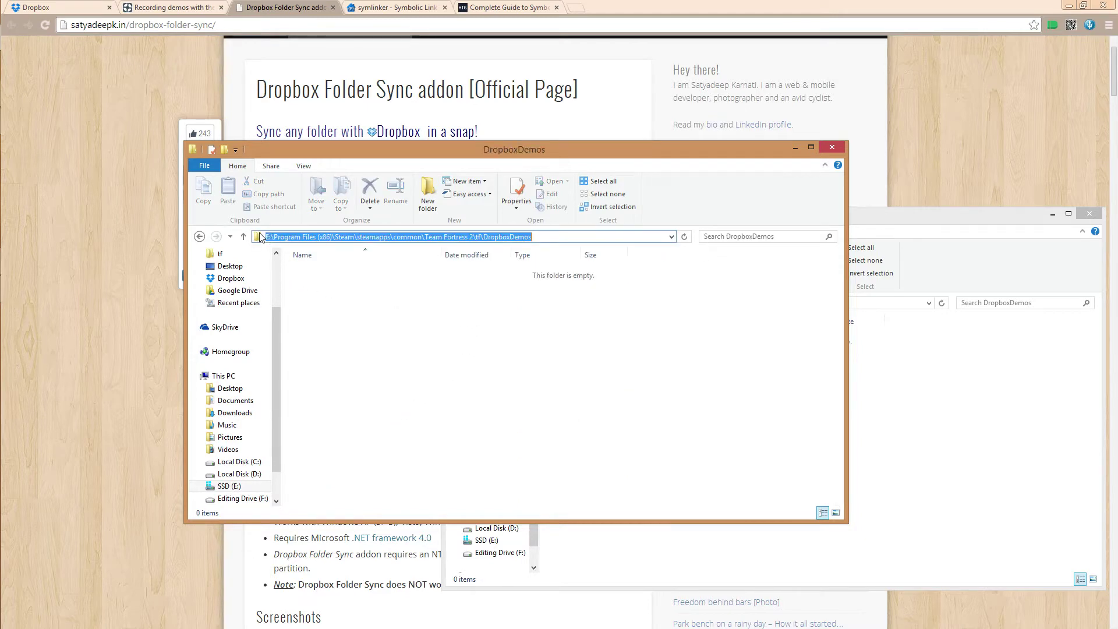
click(270, 240)
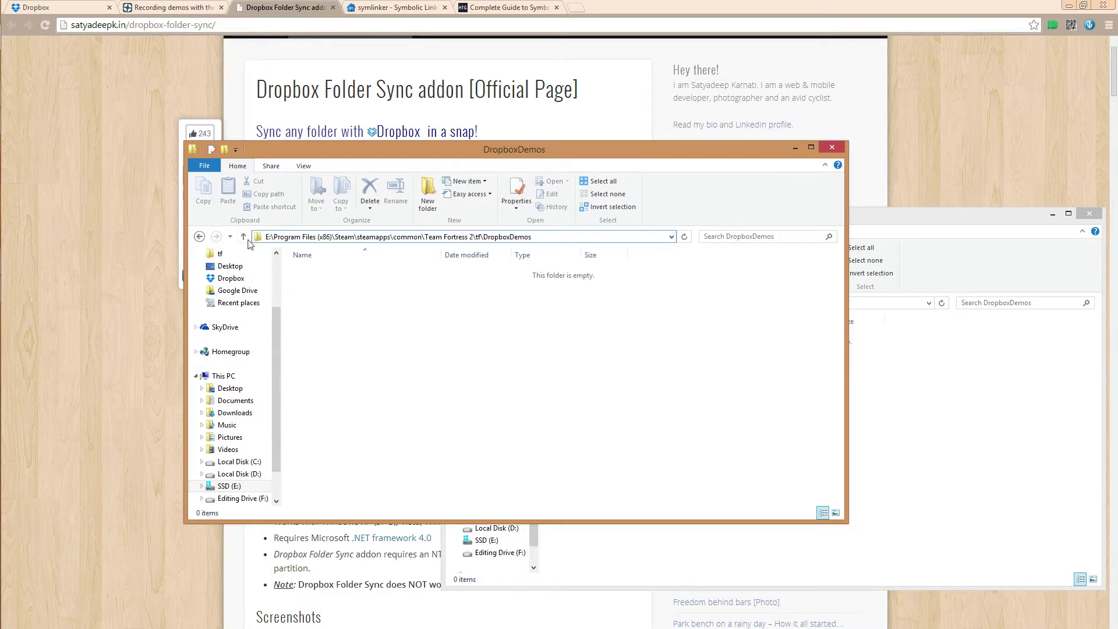
click(243, 236)
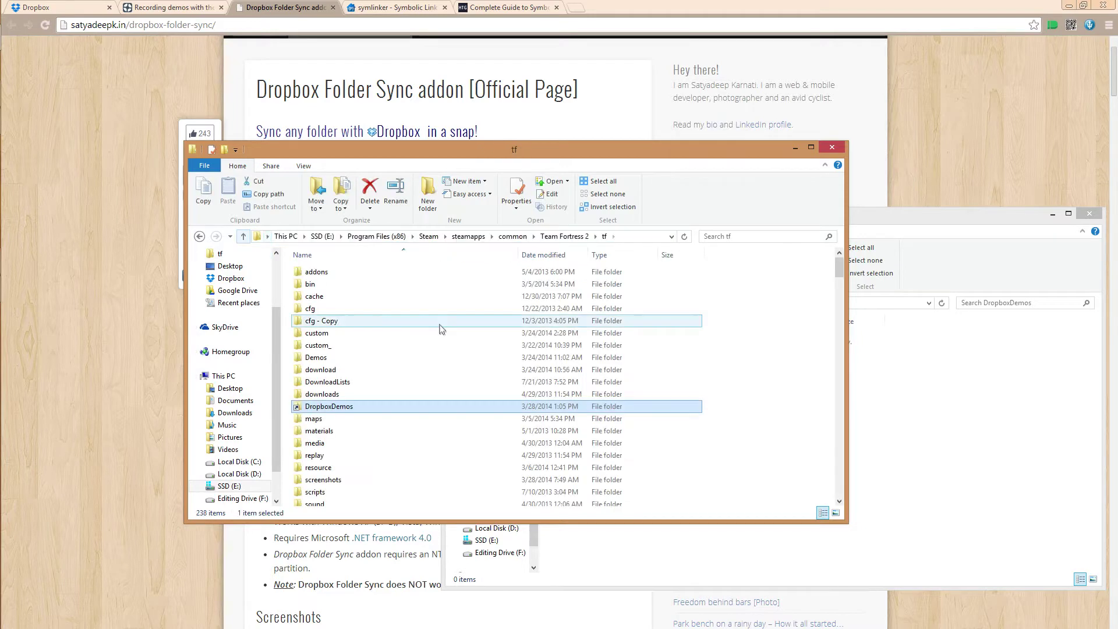
double_click(362, 400)
Return both Explorer windows to their parent folders and launch Team Fortress 2 from Steam's taskbar menu.
click(928, 407)
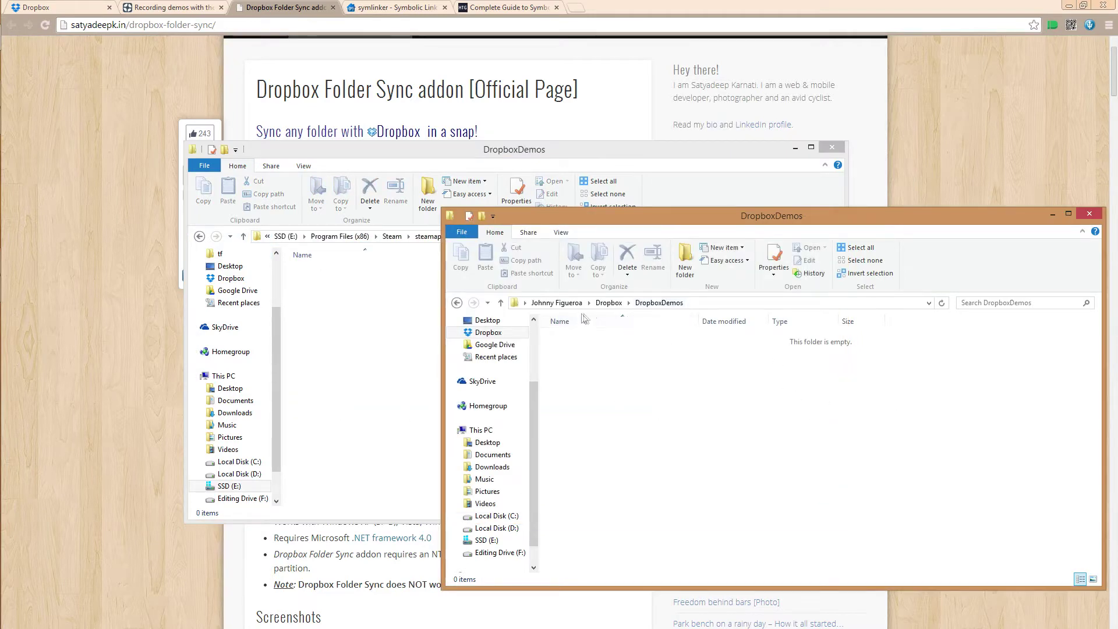
click(608, 303)
click(421, 329)
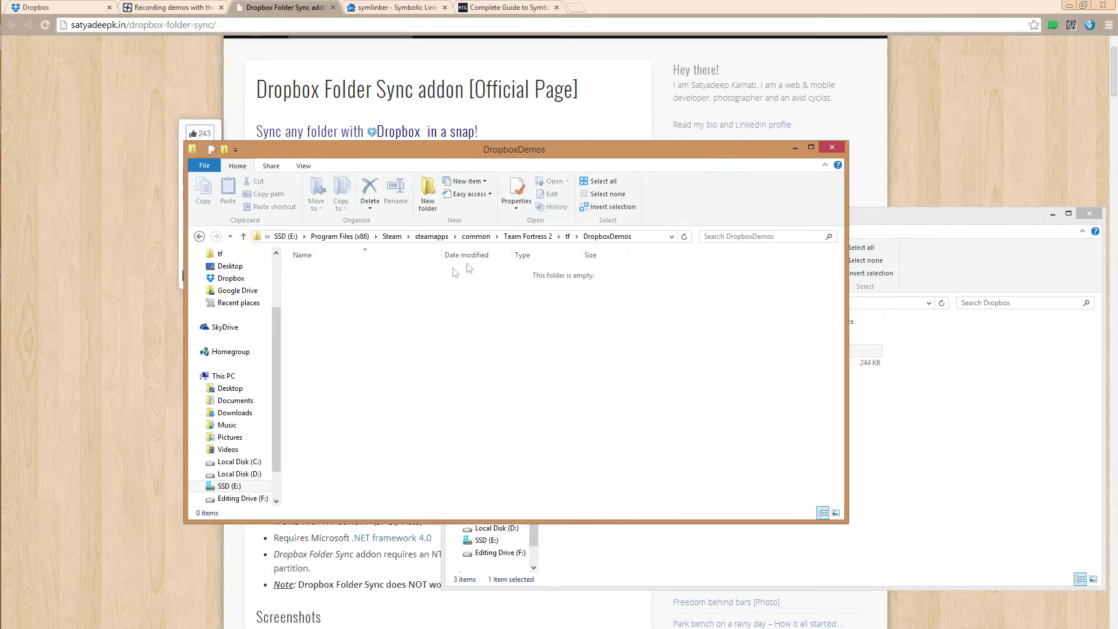
click(567, 236)
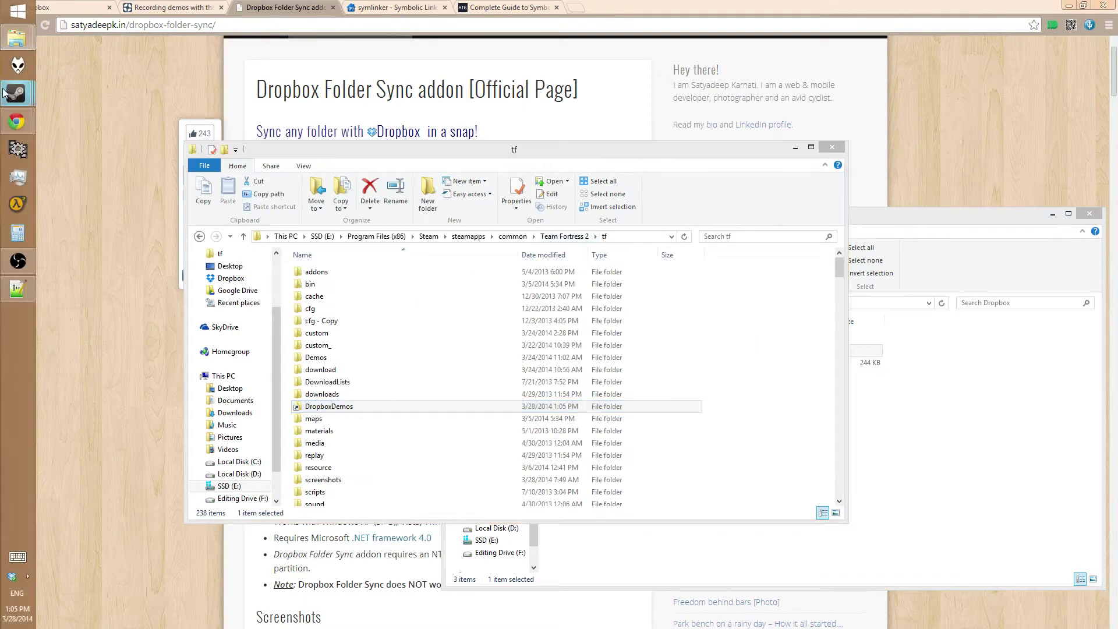
right_click(17, 93)
click(91, 26)
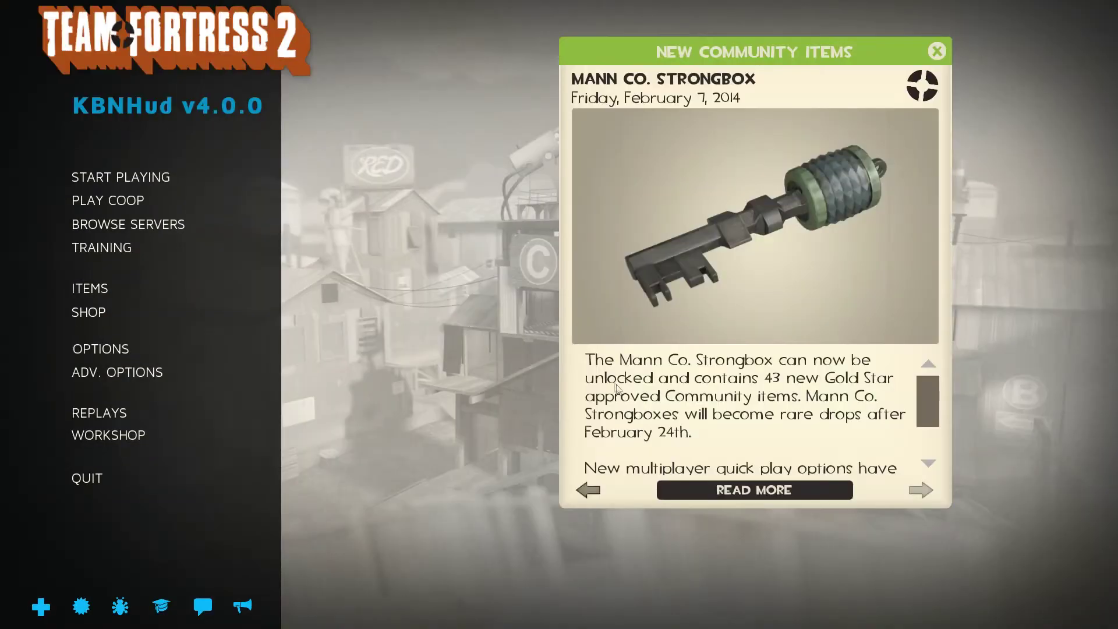
Dismiss the community news and new-item popups on the main menu.
click(936, 51)
click(796, 75)
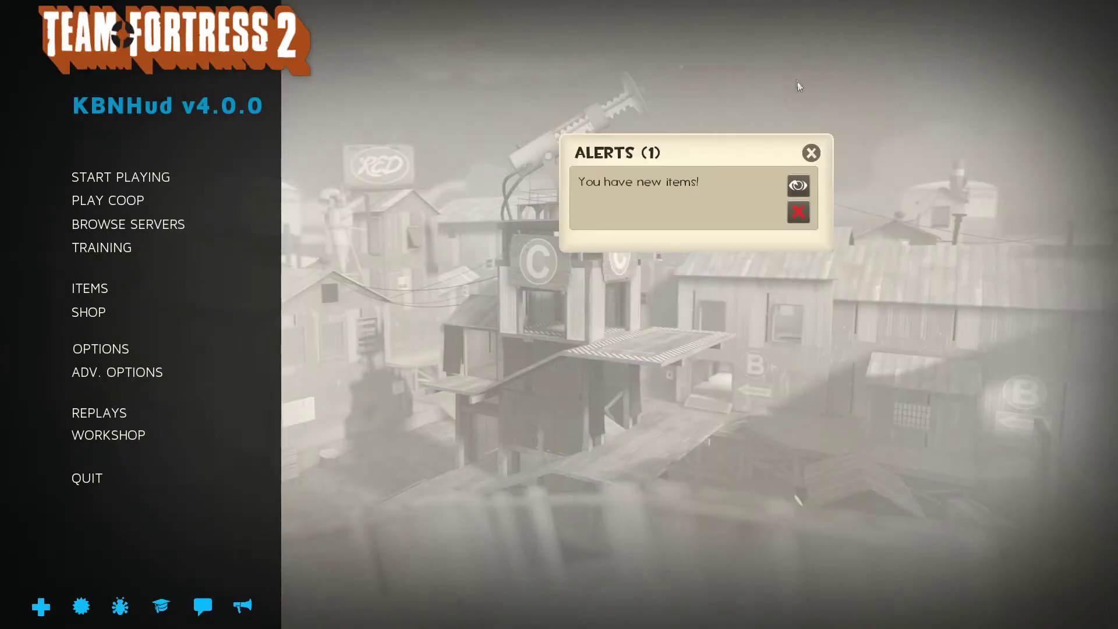
click(797, 186)
click(722, 568)
In the console, check prec_dir, set it to "DropboxDemos", and open the server browser.
key(grave)
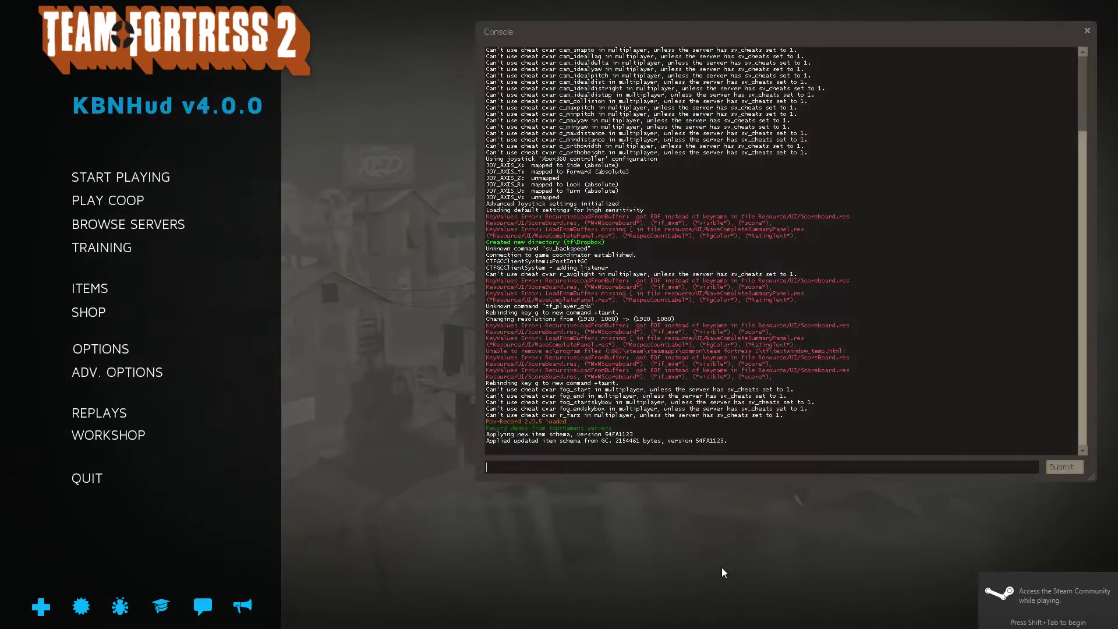
text(prec_dir)
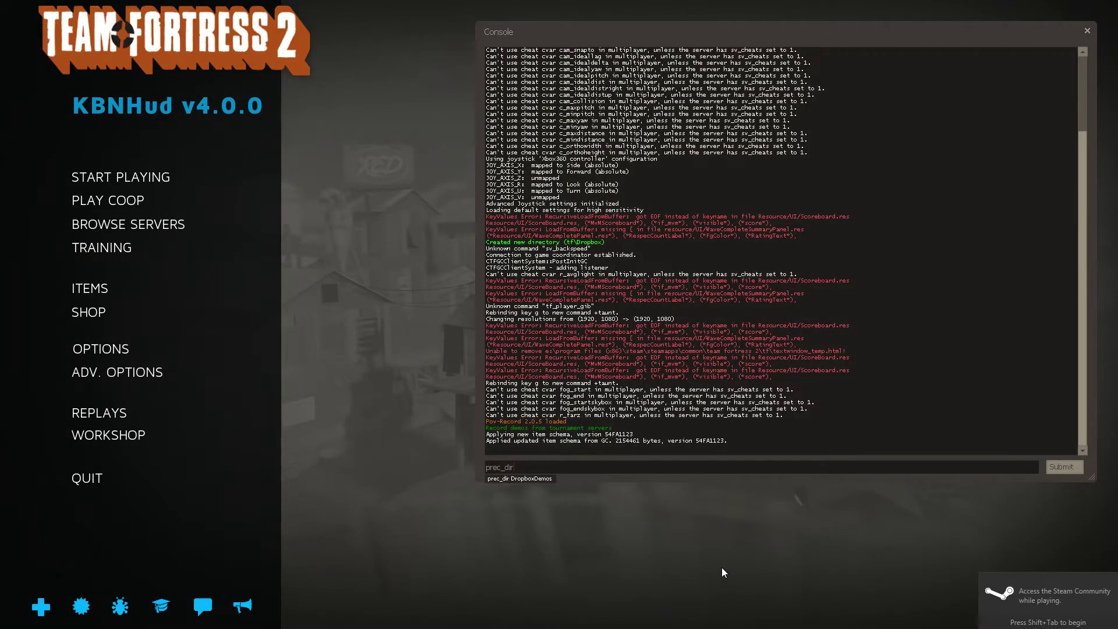
key(Return)
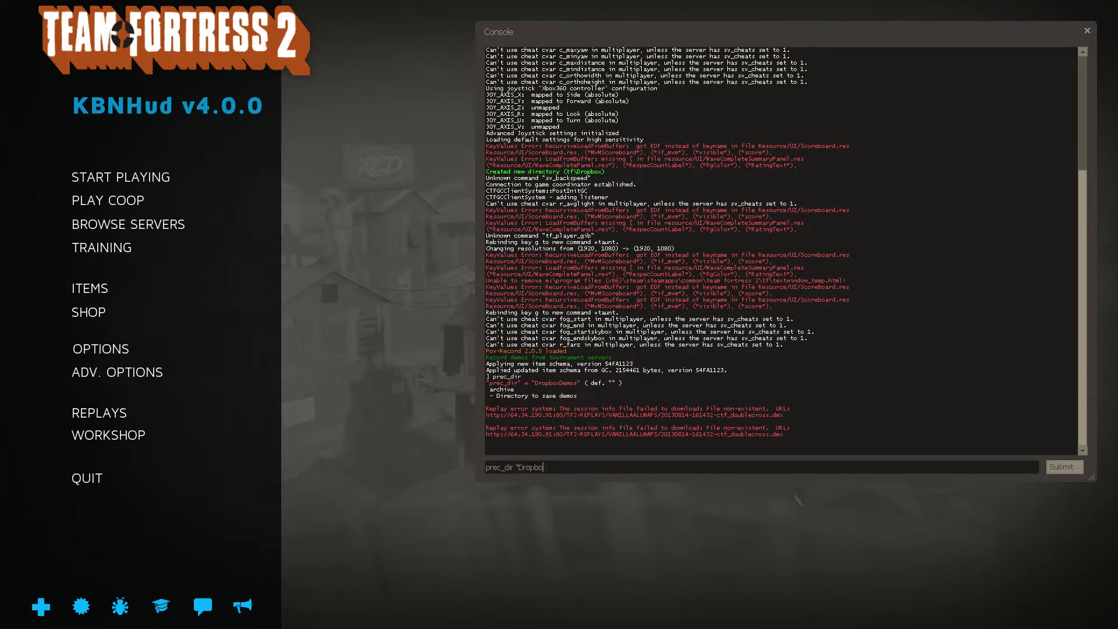
key(Return)
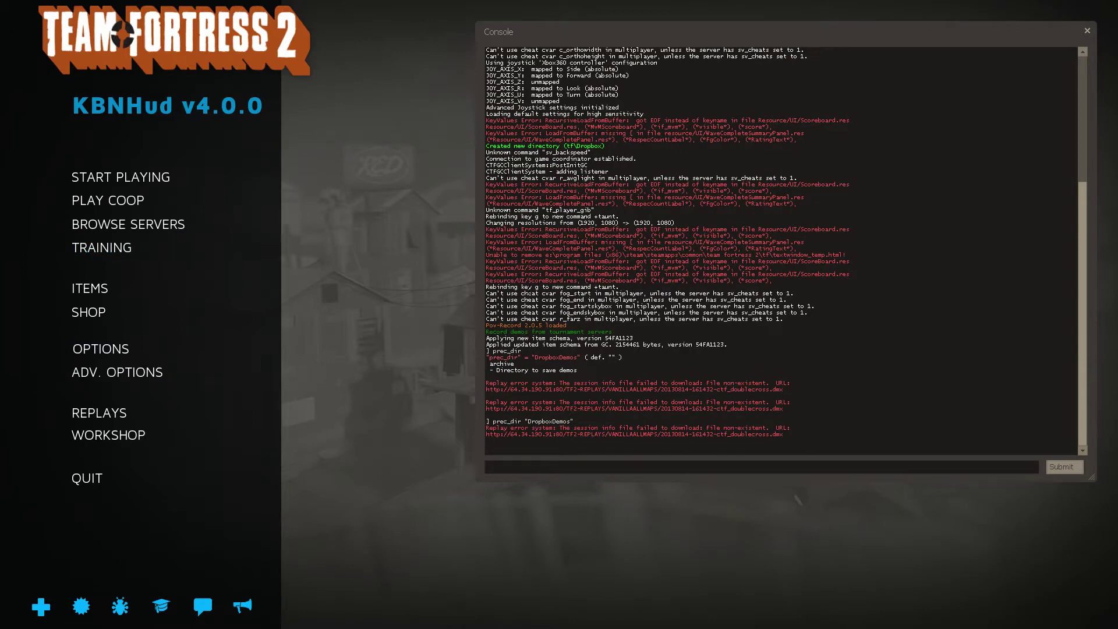
click(127, 223)
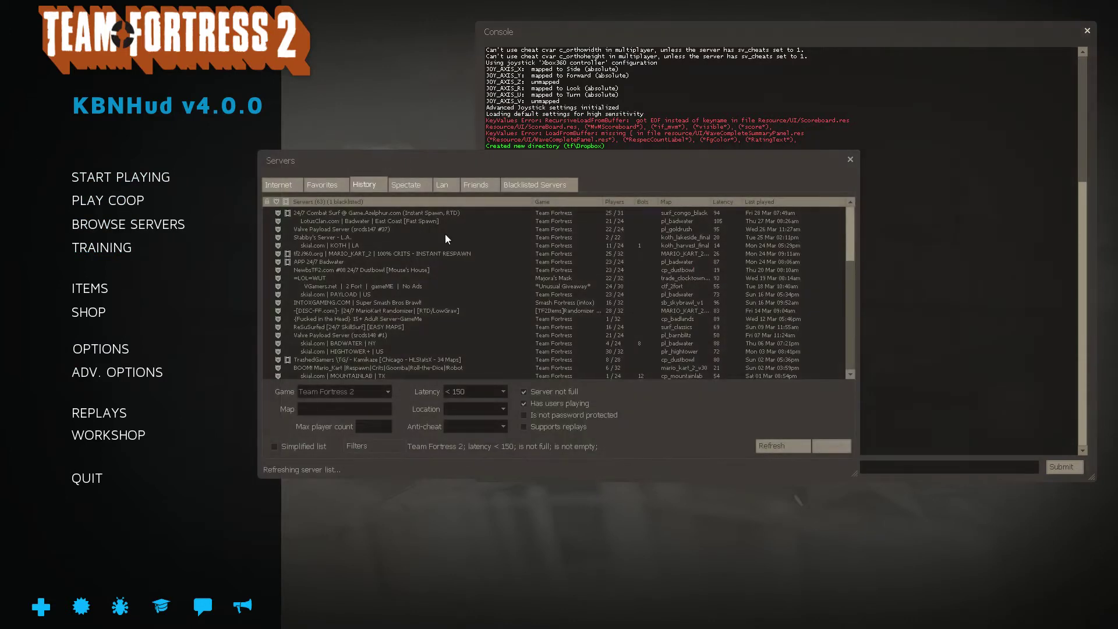
Join the first History server, surf_congo_black, on a random team as Pyro.
double_click(439, 214)
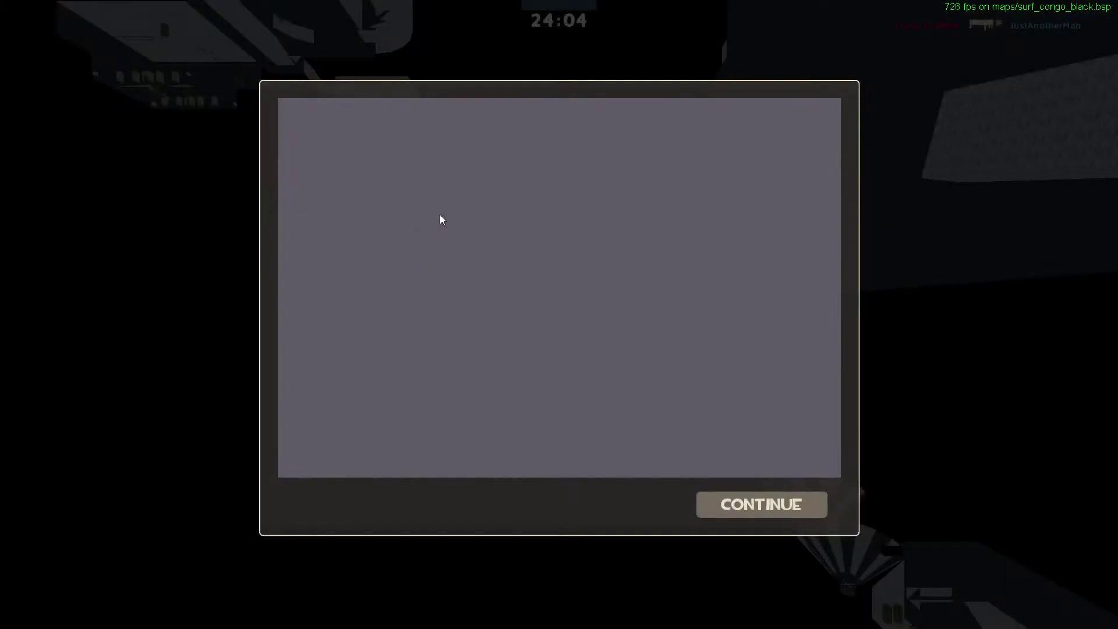
key(Return)
click(502, 240)
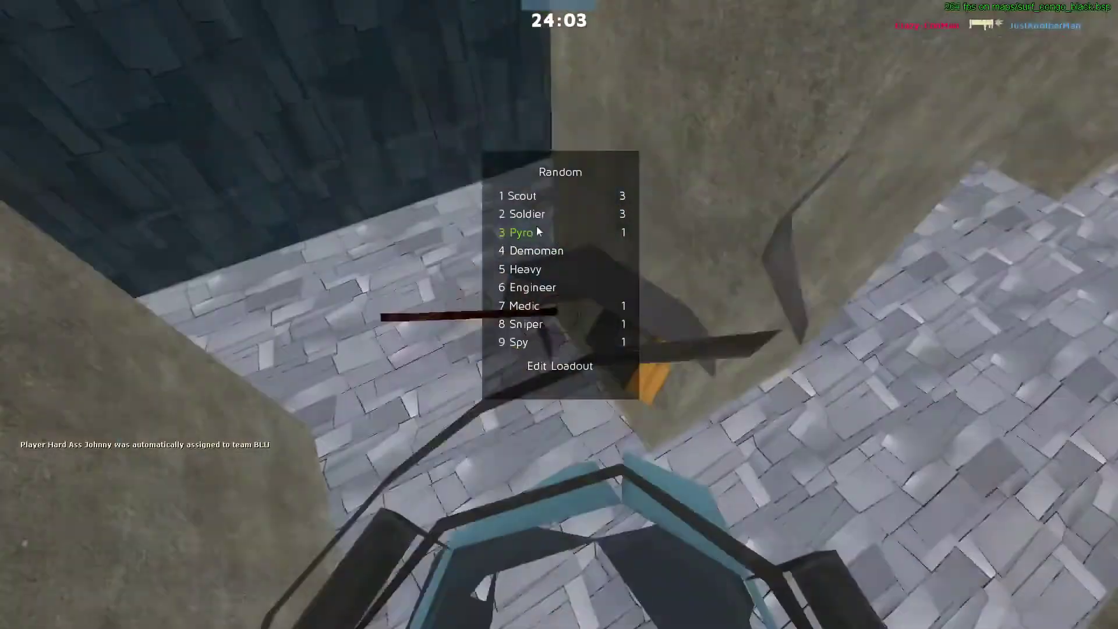
click(536, 227)
Start a demo recording with prec_record from the console, then switch to Explorer.
key(grave)
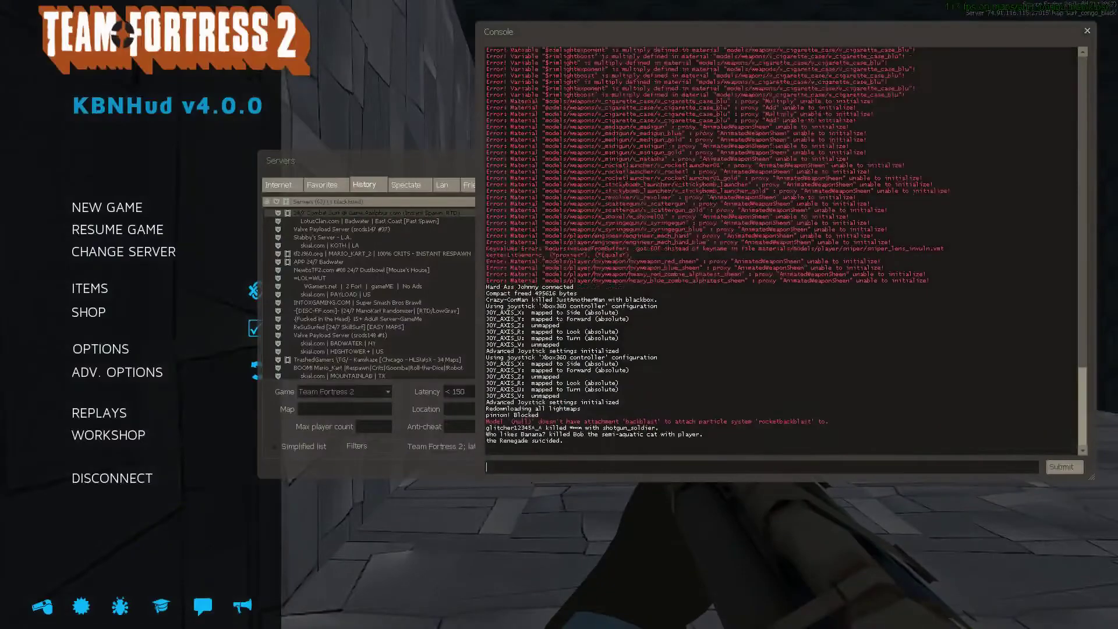
key(grave)
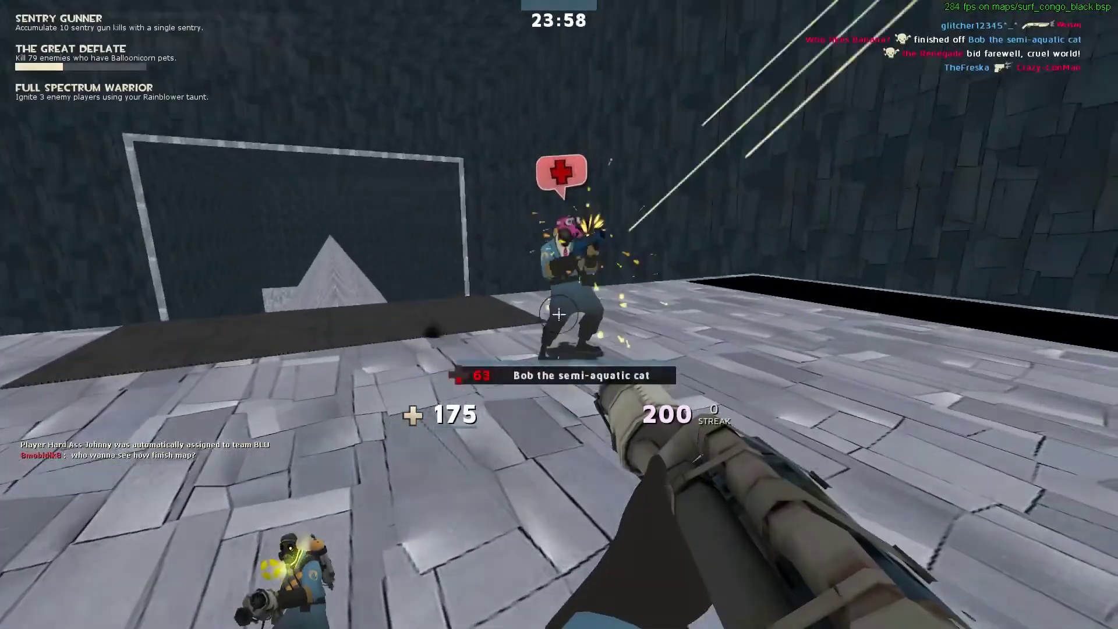
key(grave)
text(prec_record)
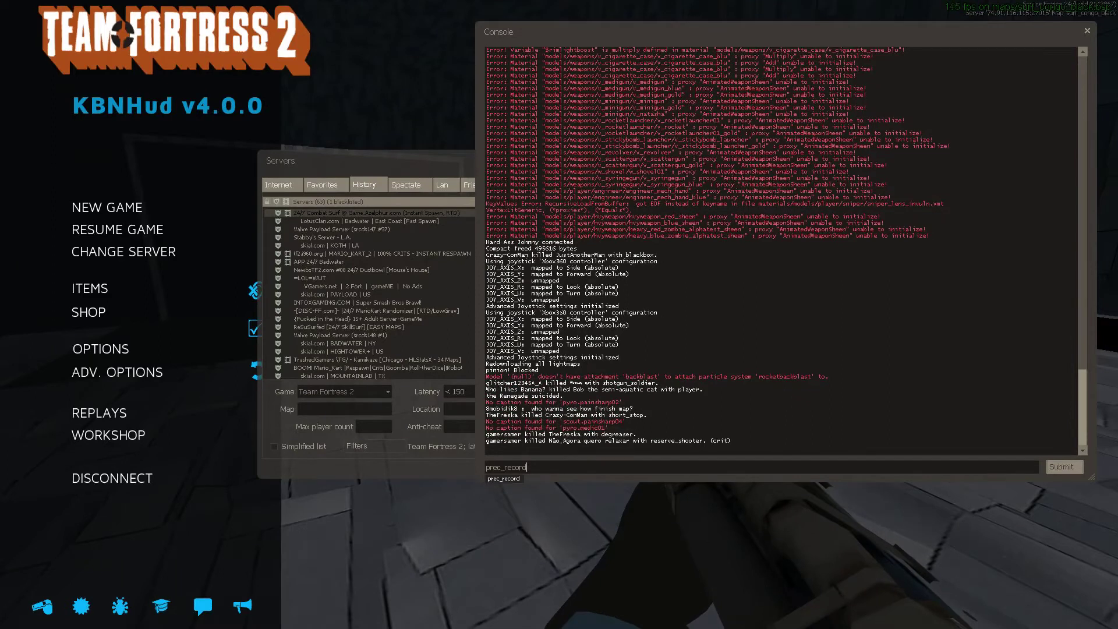
key(Return)
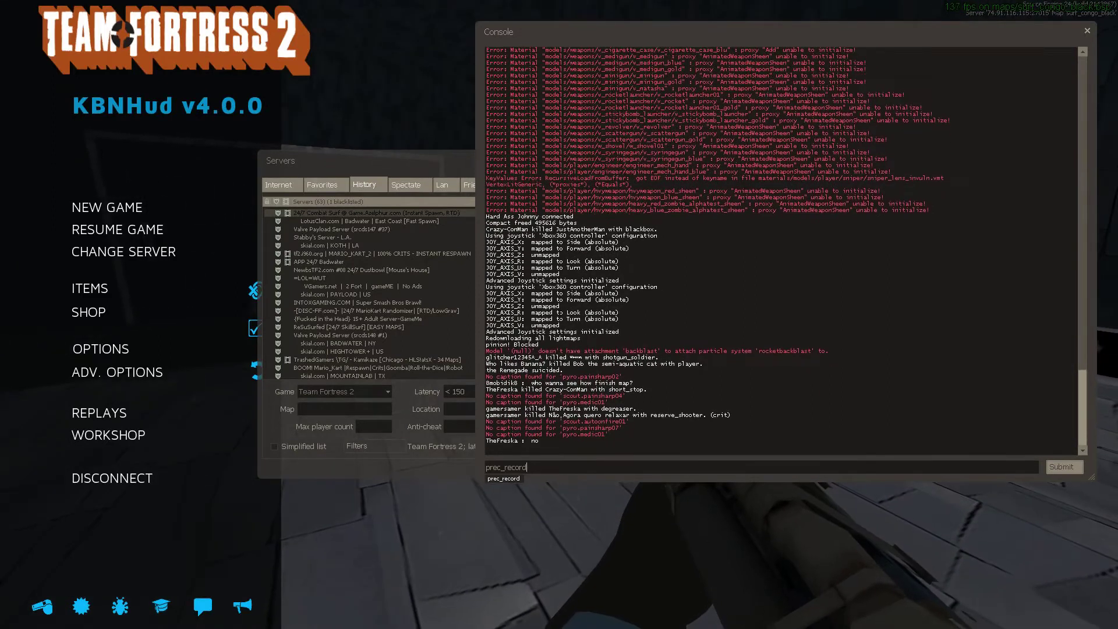
key(grave)
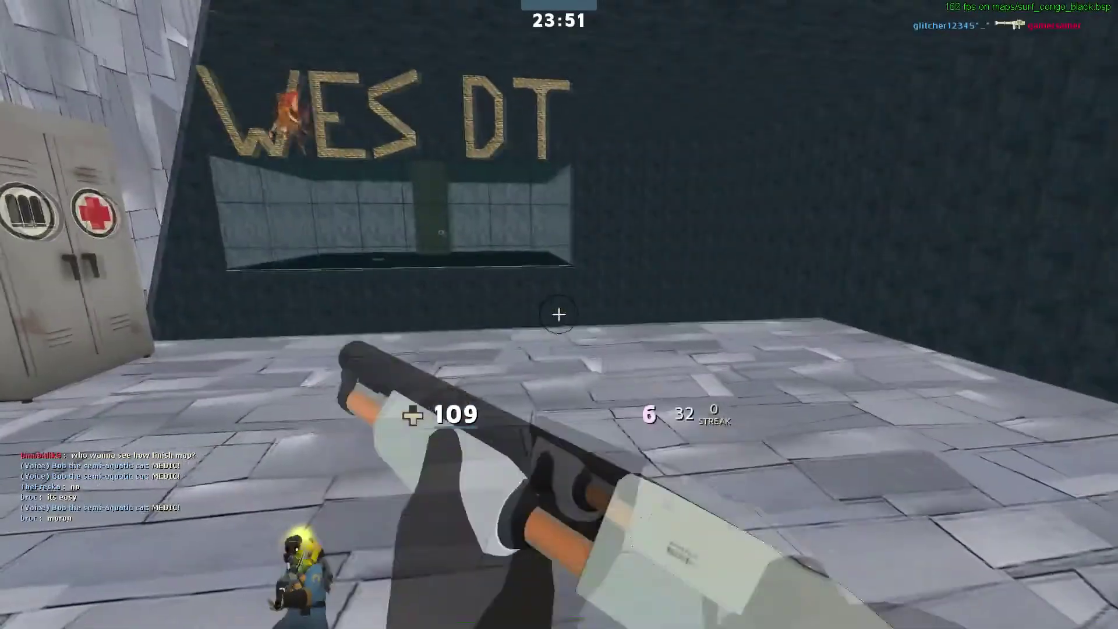
key(alt+Tab)
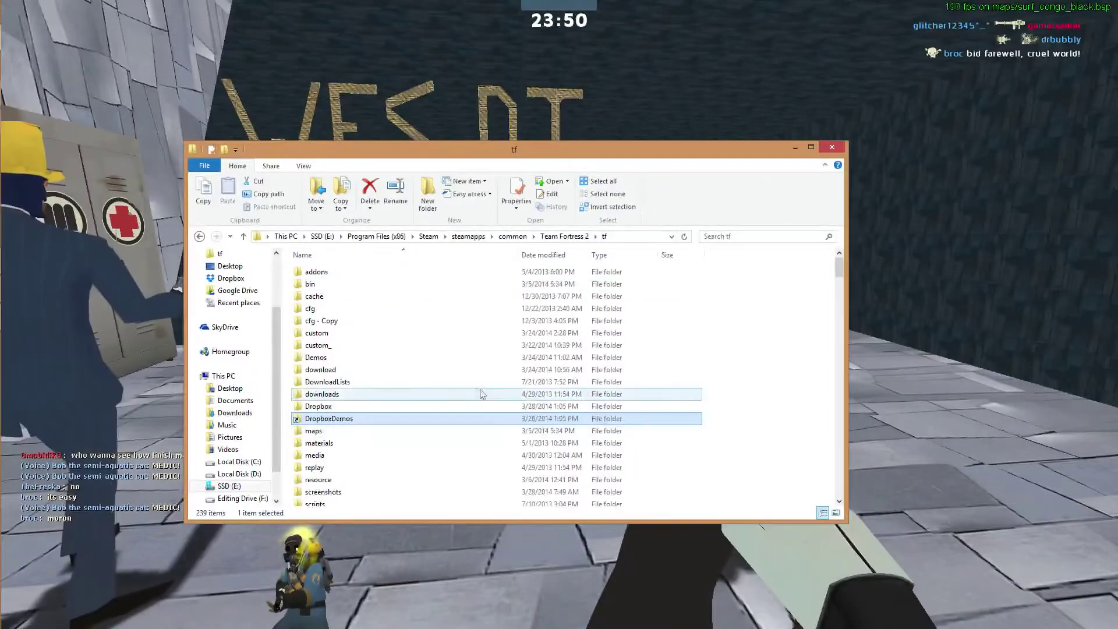
Open DropboxDemos in tf and widen the Name column to read the new surf_congo_black demo.
double_click(374, 419)
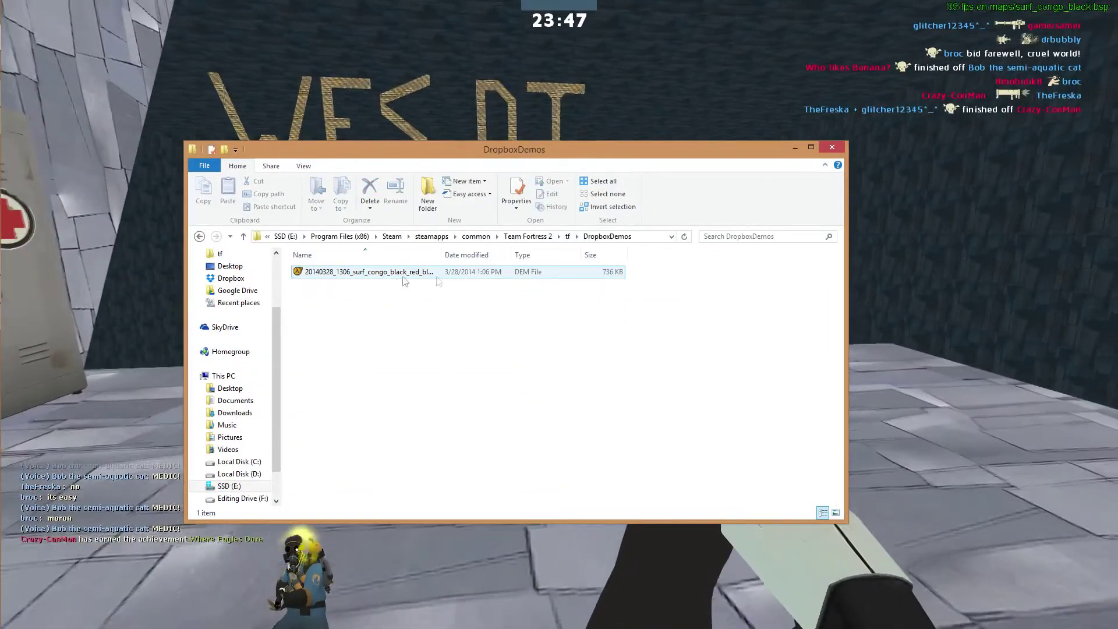
click(569, 237)
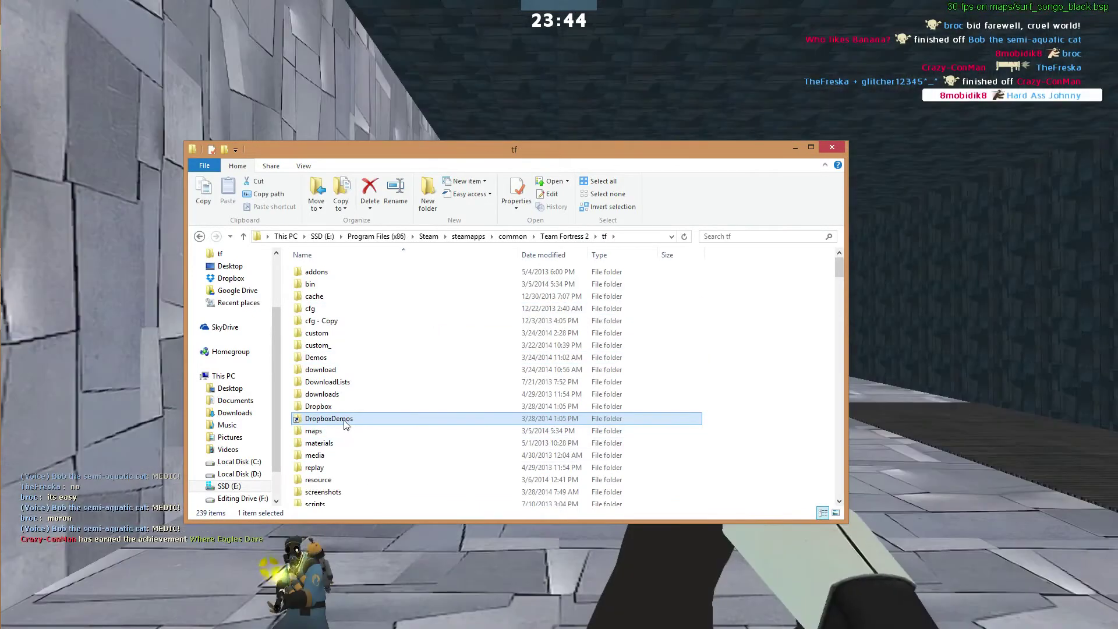
double_click(344, 419)
click(369, 272)
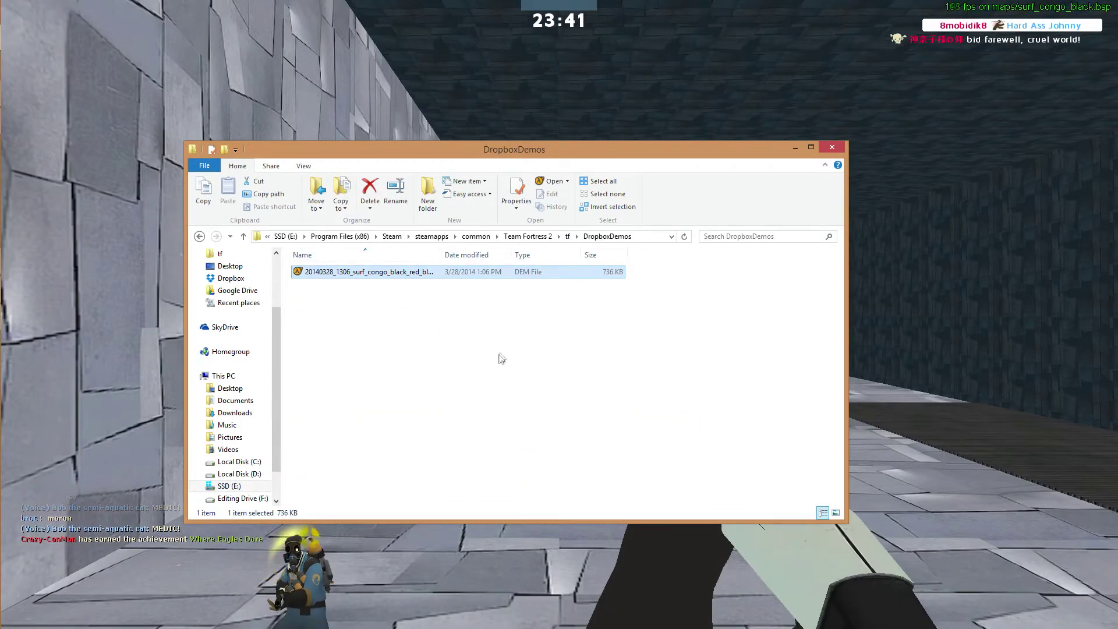
double_click(441, 257)
click(594, 342)
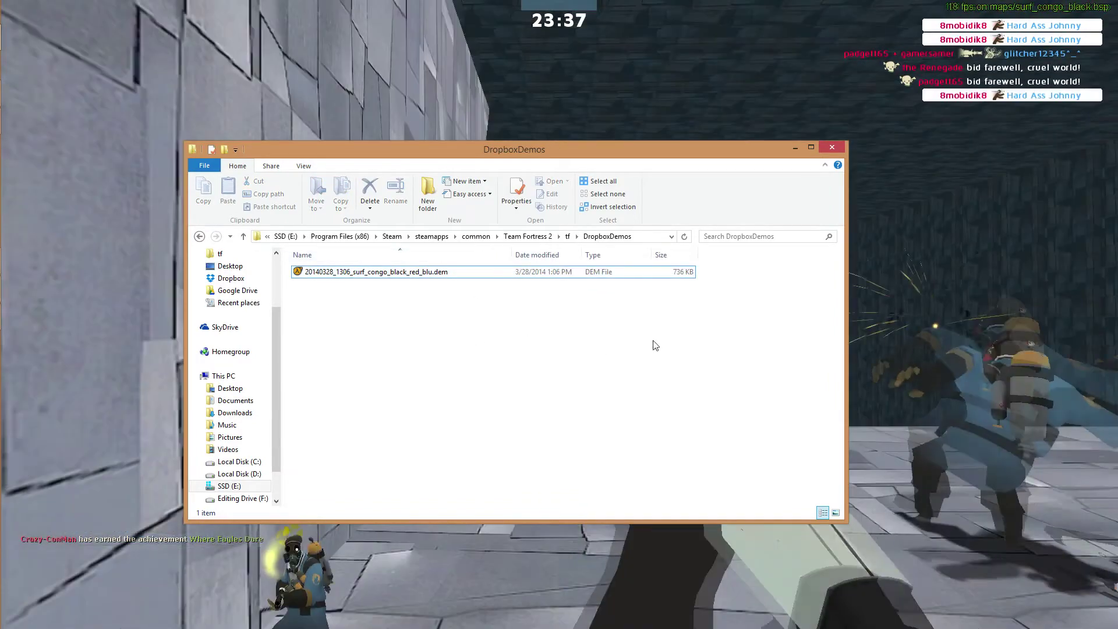
Stop the recording with the 'stop' console command and recheck the demo file's size.
key(alt+Tab)
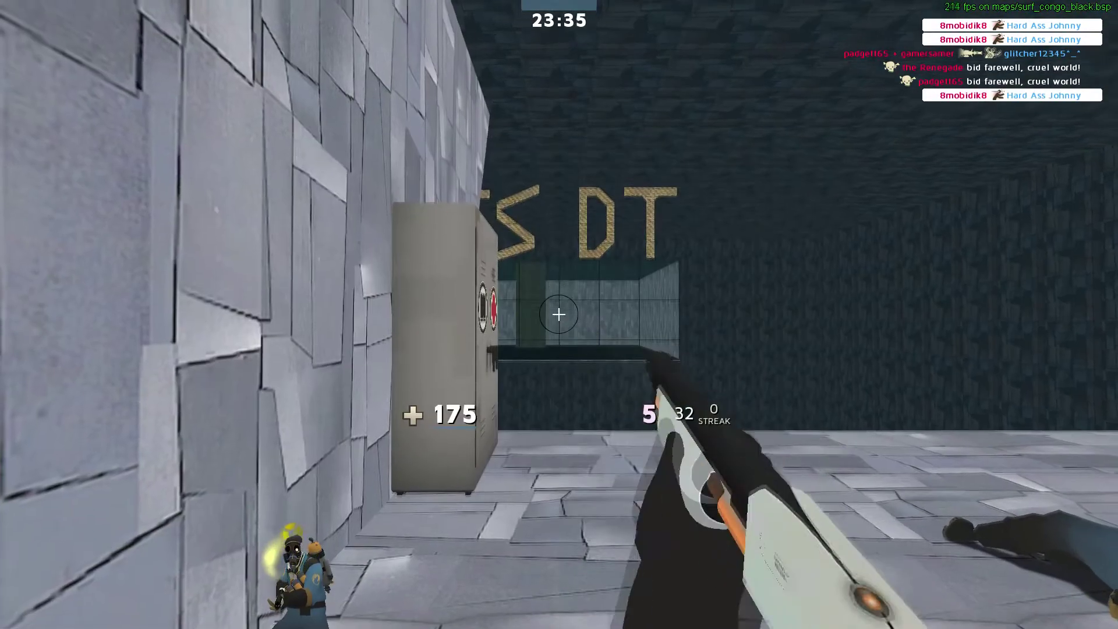
key(grave)
text(stop)
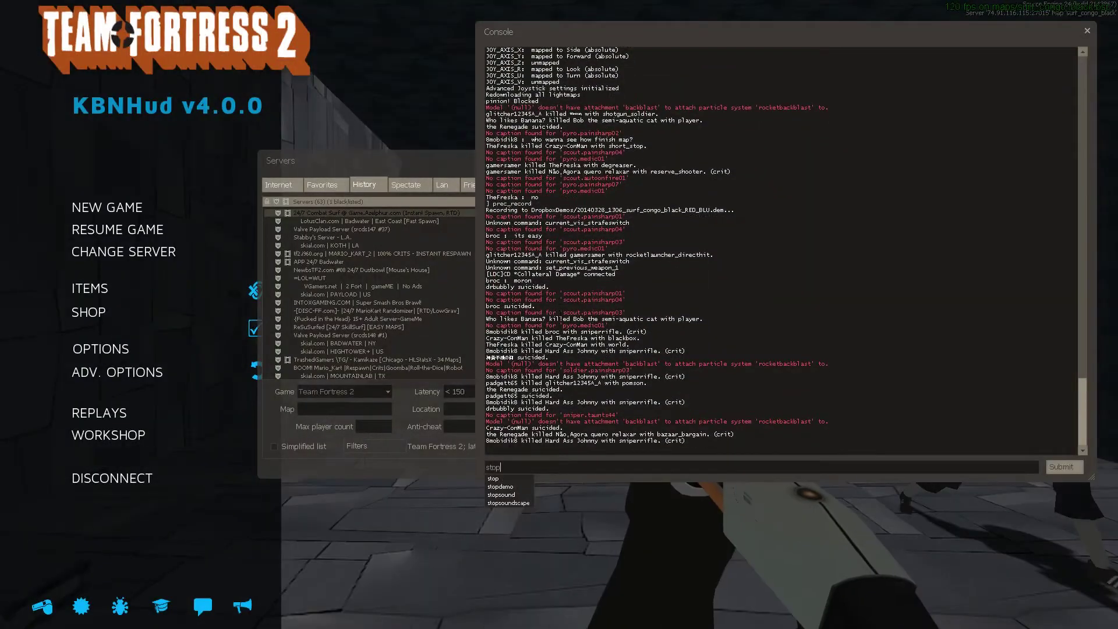
key(Return)
key(alt+Tab)
click(668, 272)
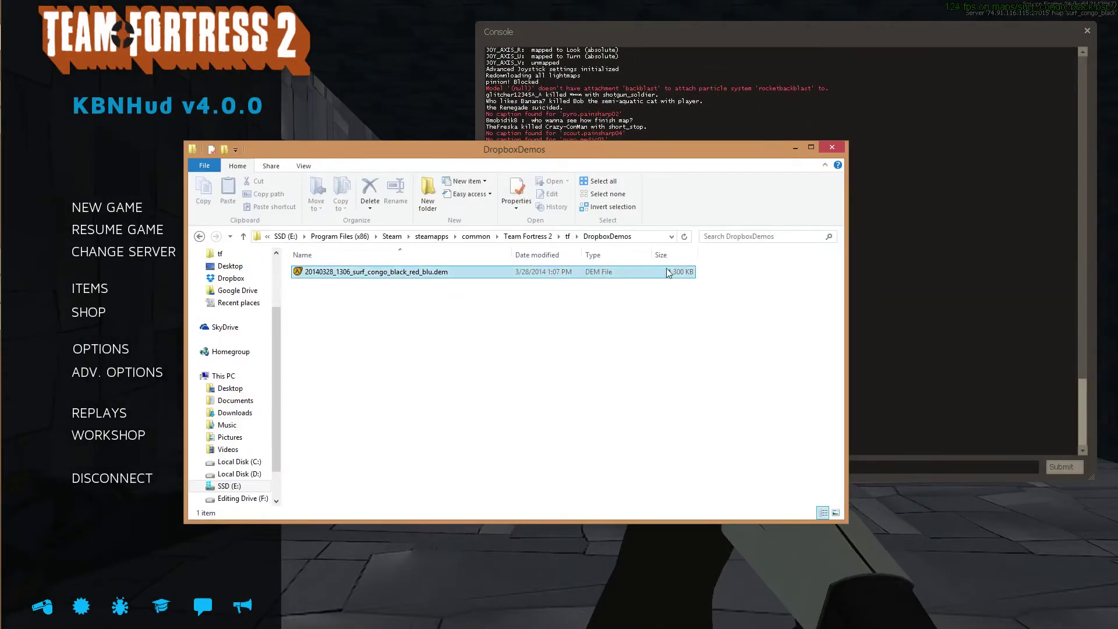
click(534, 400)
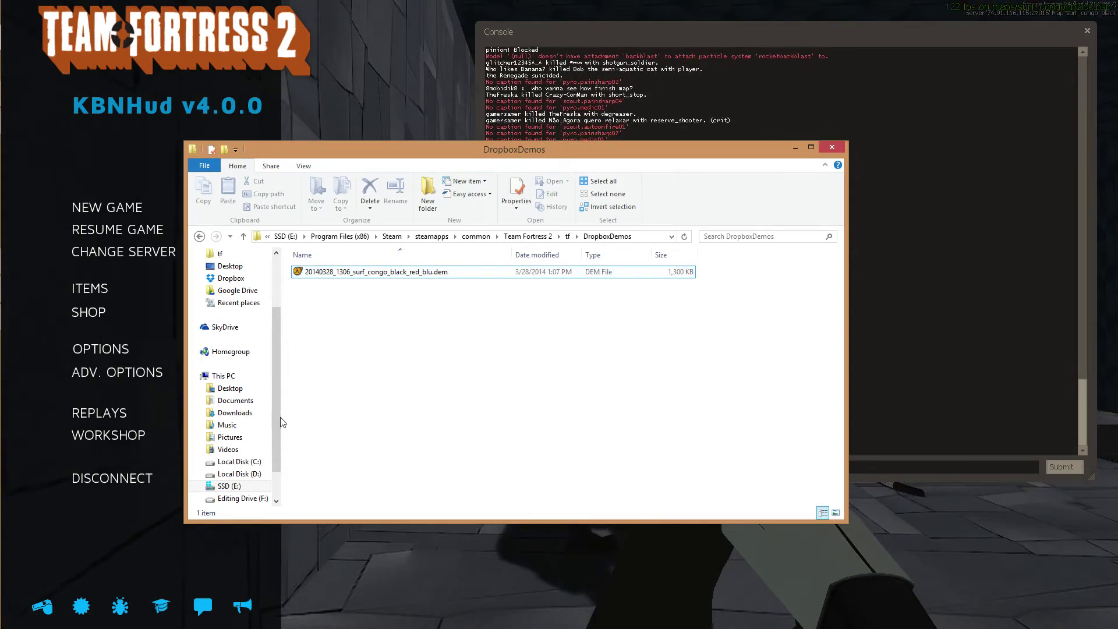
Open DropboxDemos inside the Dropbox folder and confirm the synced 1,300 KB demo.
click(17, 38)
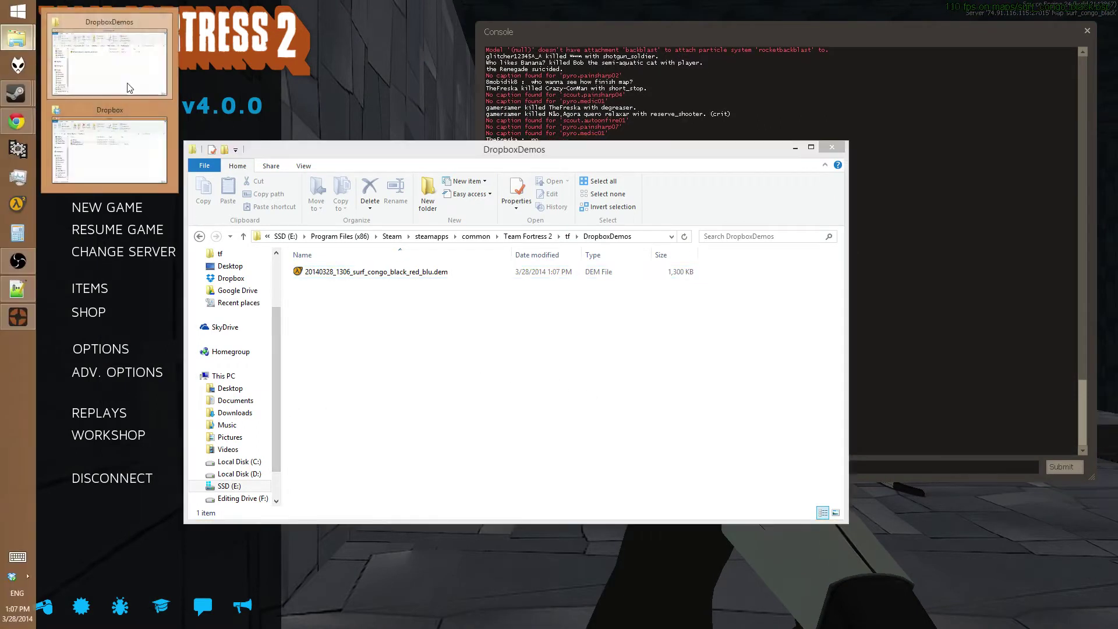
click(122, 170)
drag(408, 149, 312, 117)
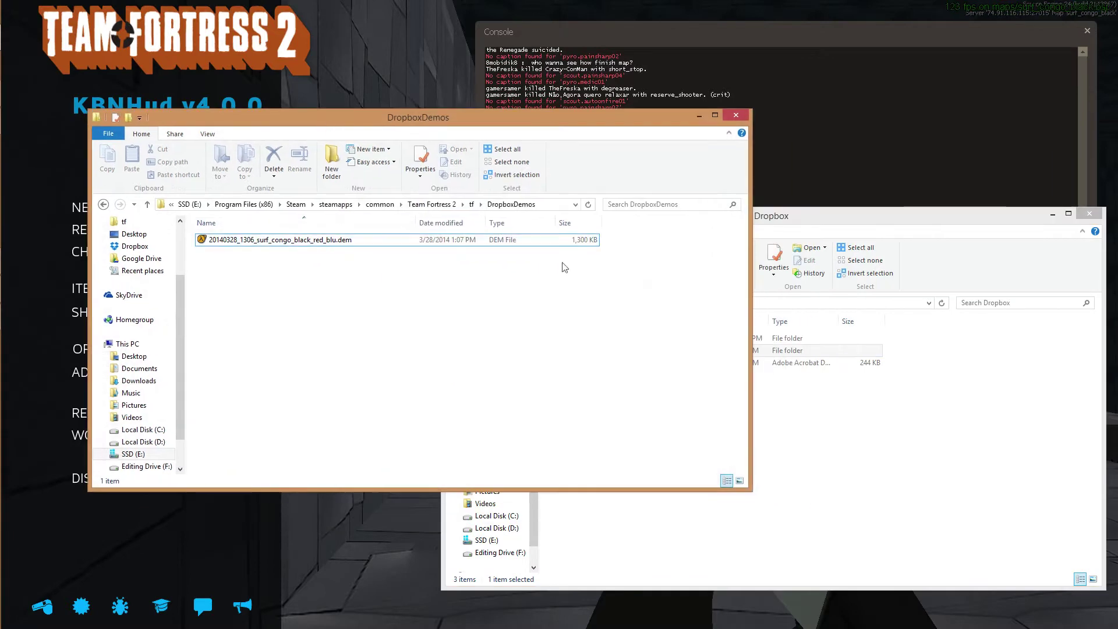
click(866, 407)
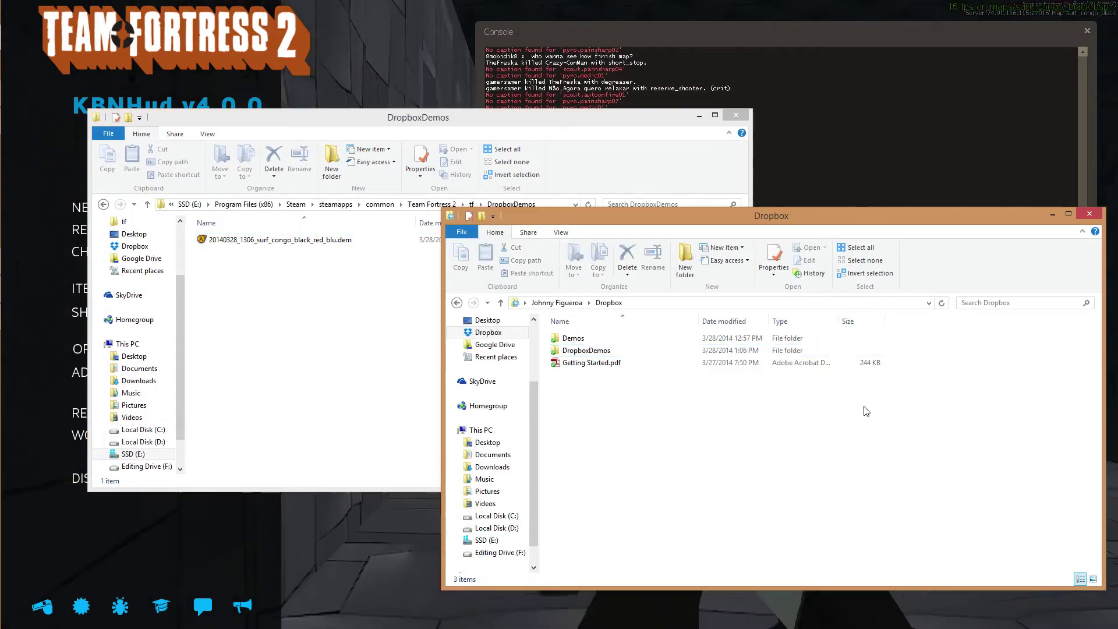
double_click(598, 353)
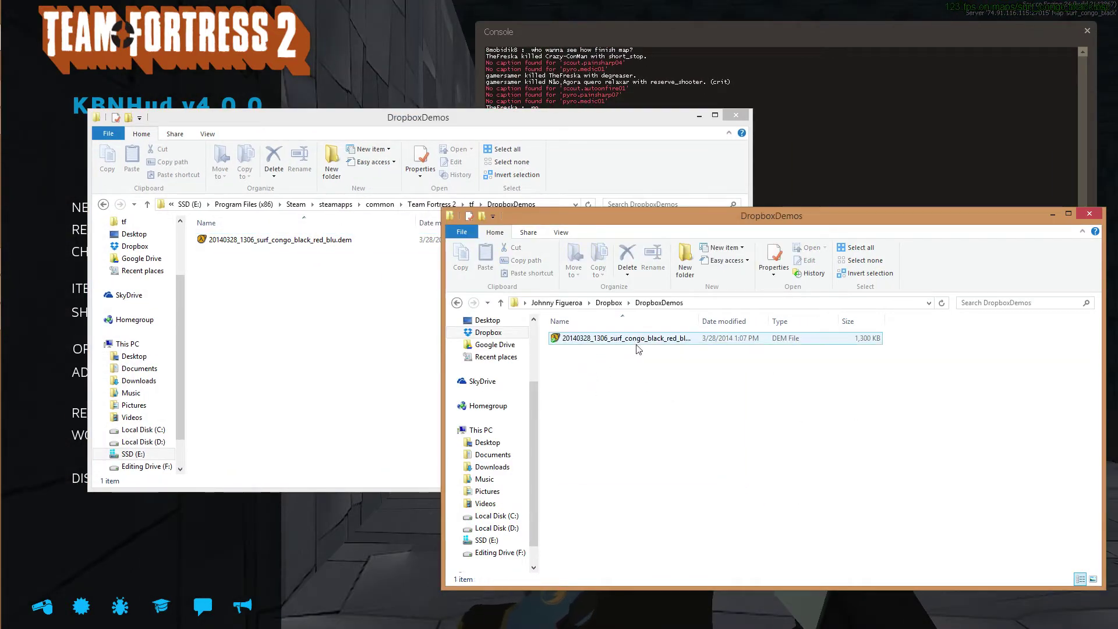
click(556, 346)
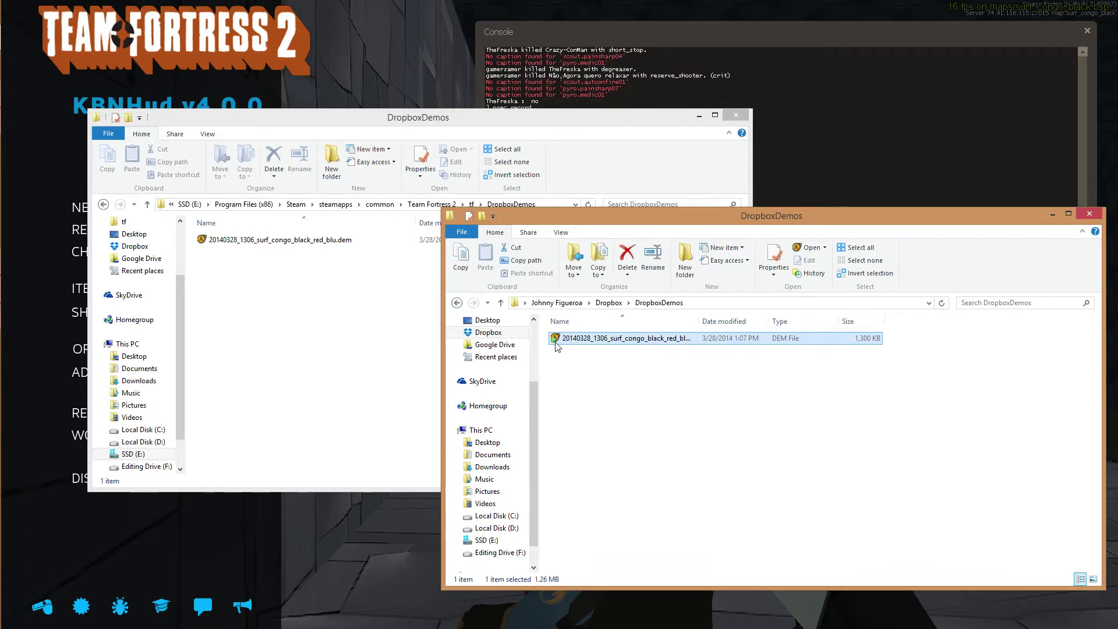
Sign in to the Dropbox website using the browser's saved account login.
mouse_move(2, 142)
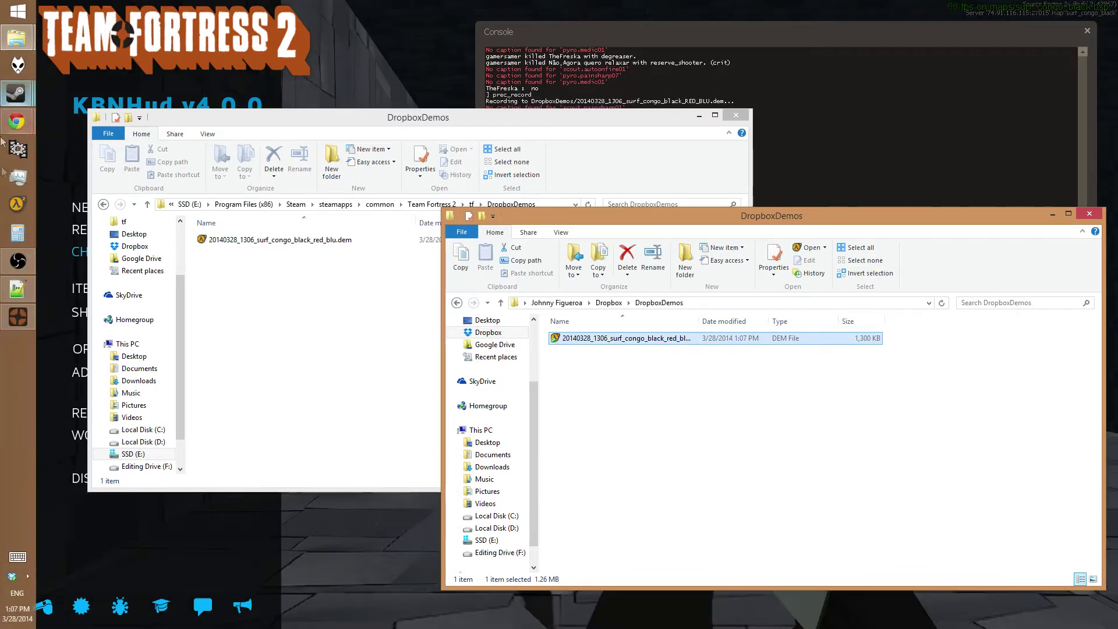
mouse_move(17, 121)
click(144, 162)
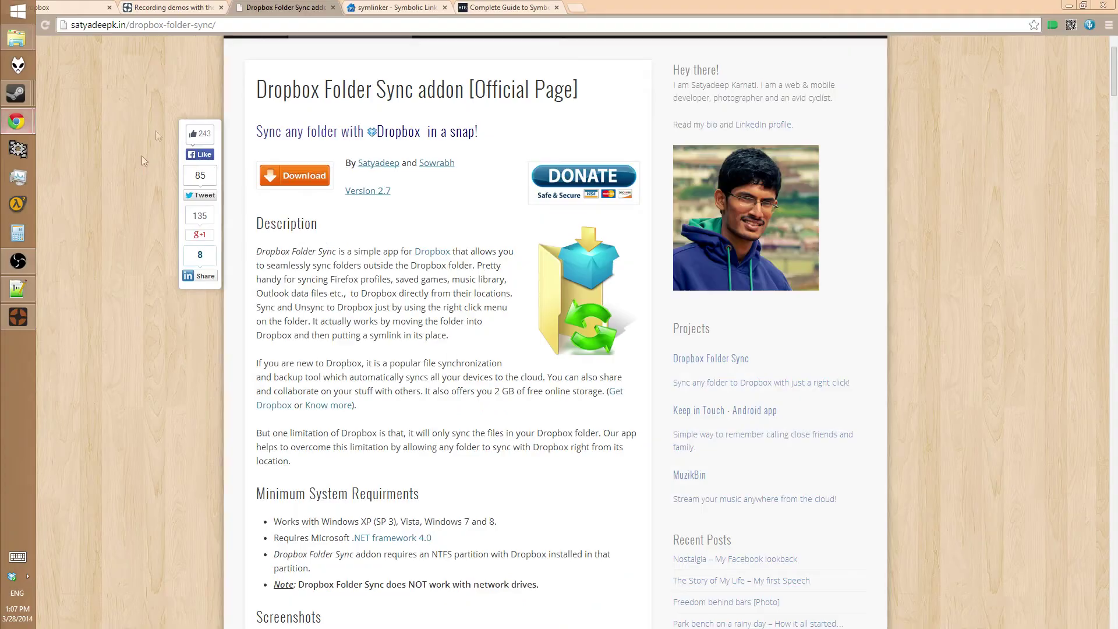
click(67, 7)
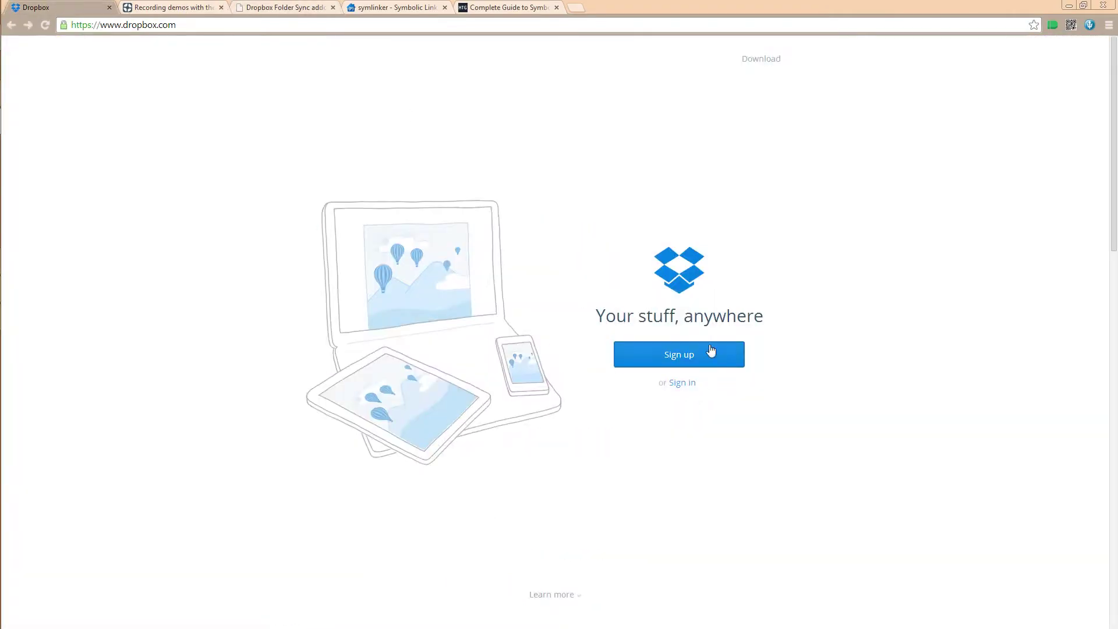
click(682, 384)
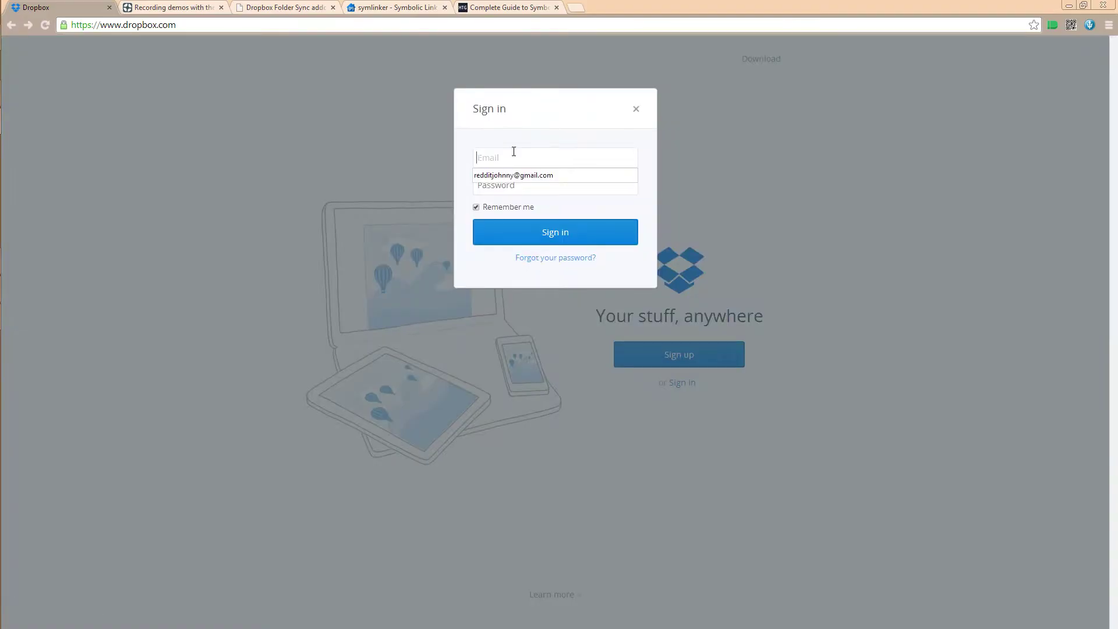
key(Down)
key(Tab)
text(******)
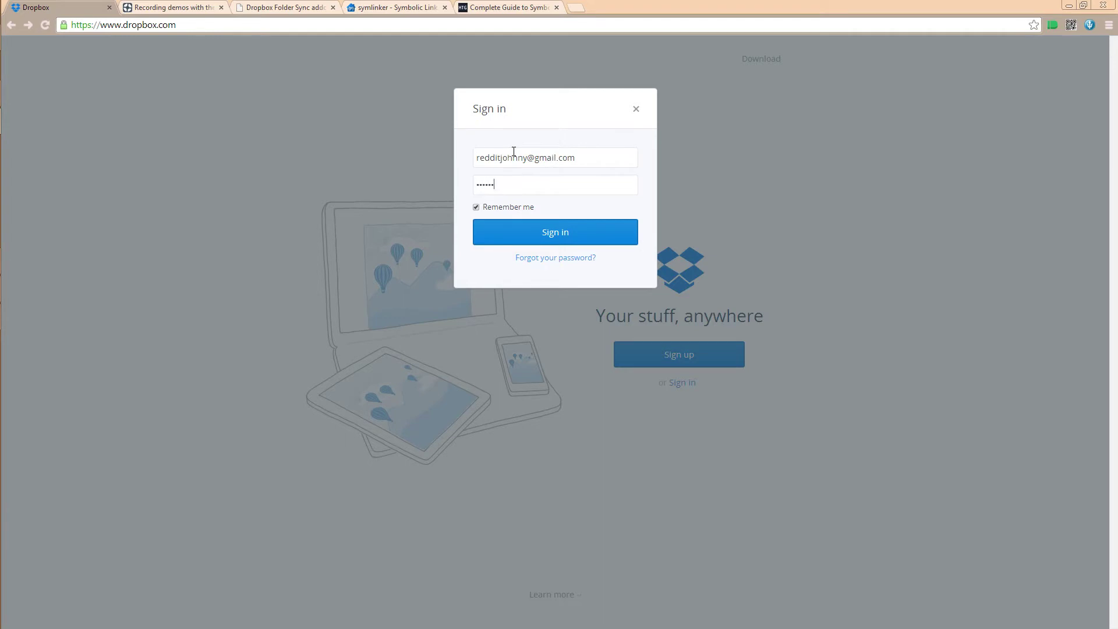
text(**)
key(Return)
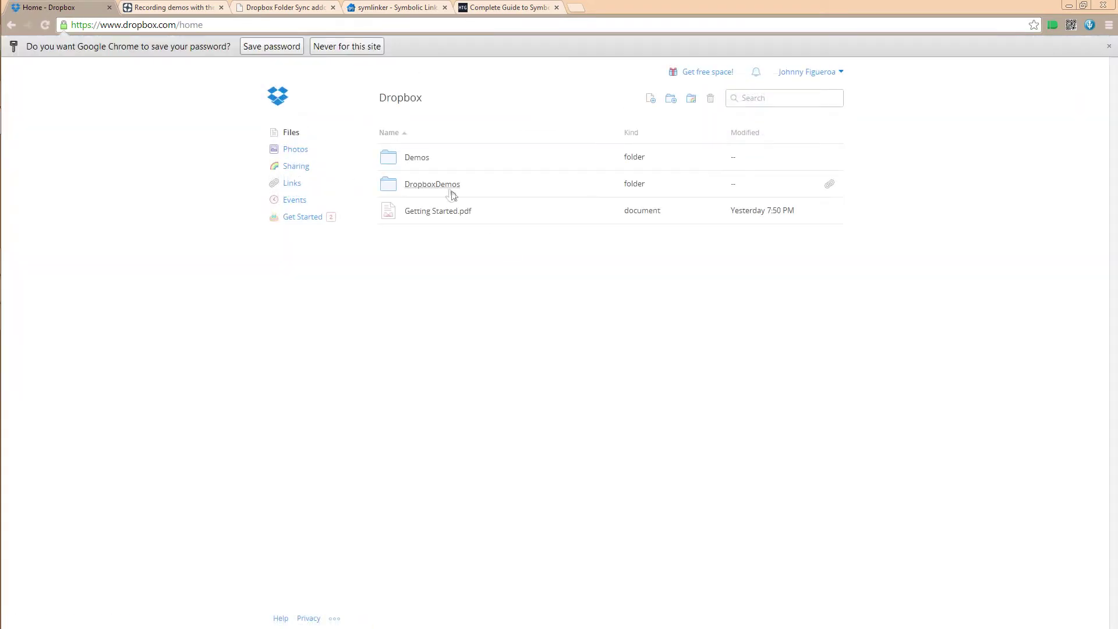
Check the DropboxDemos folder online for the surf_congo demo, then return to Team Fortress 2.
click(437, 184)
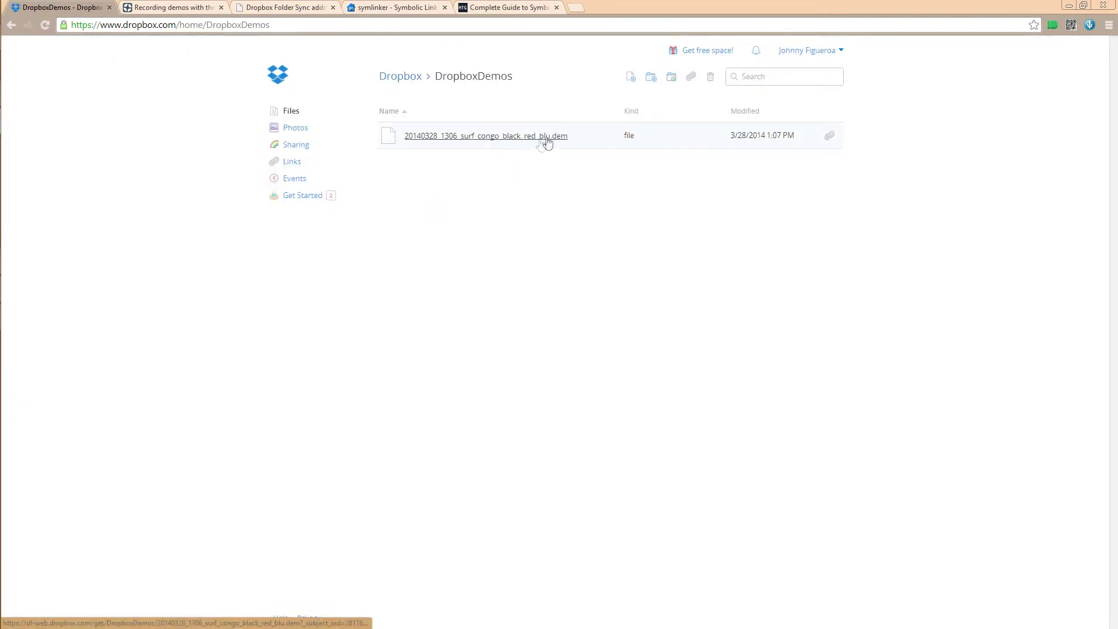
click(400, 77)
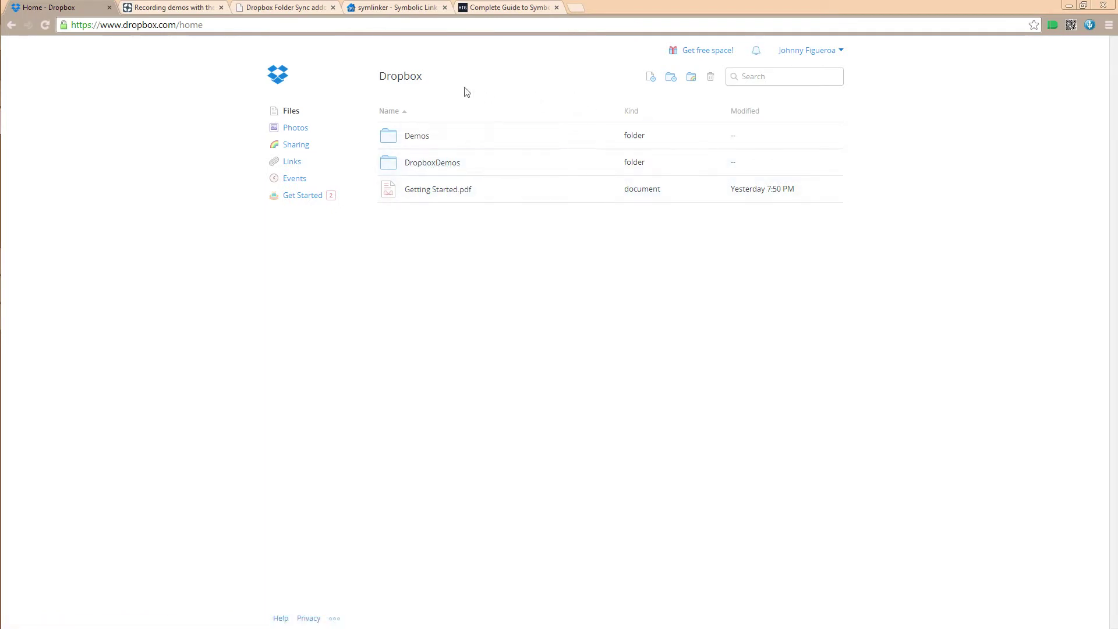
mouse_move(5, 125)
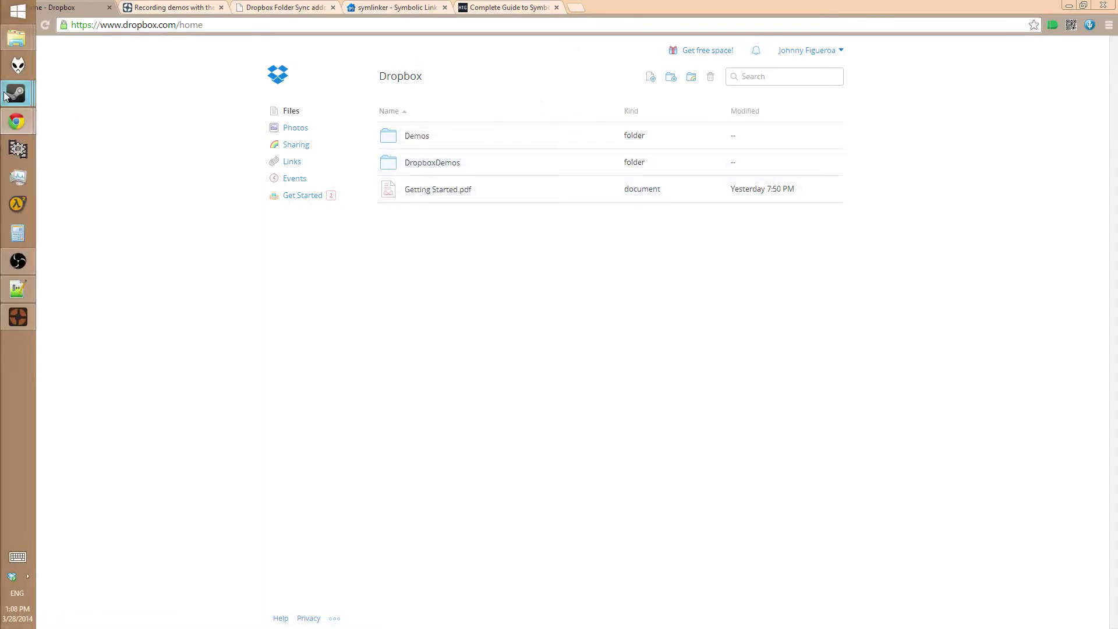
mouse_move(6, 96)
click(3, 328)
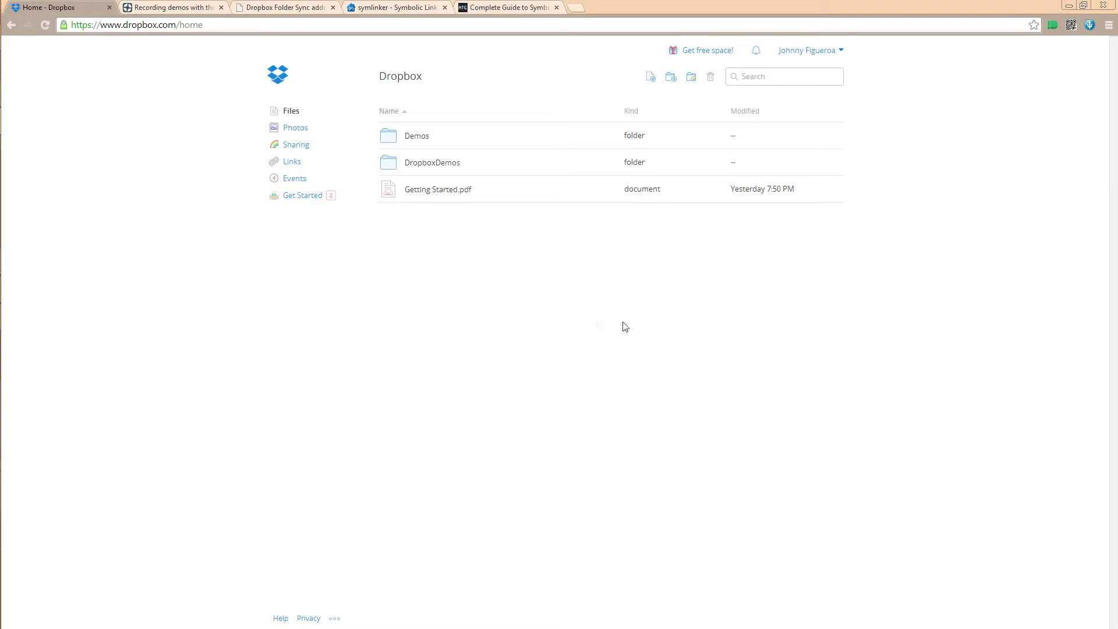
Use demoui to load and play the surf_congo .dem from DropboxDemos, then close the Demo Playback panel.
mouse_move(16, 37)
click(109, 144)
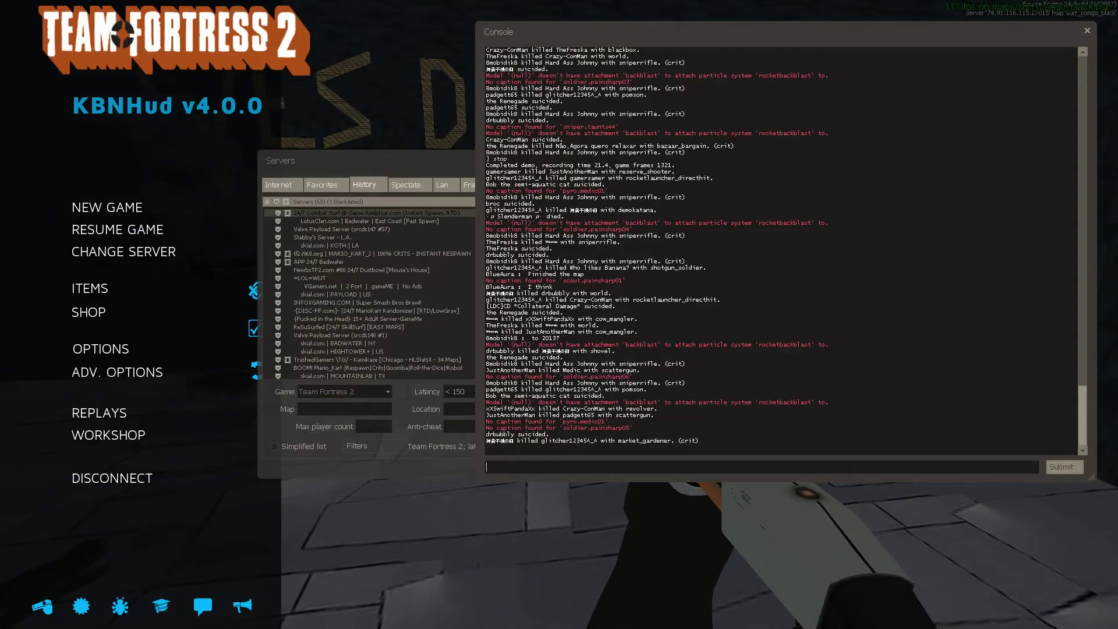
text(demoui)
key(Return)
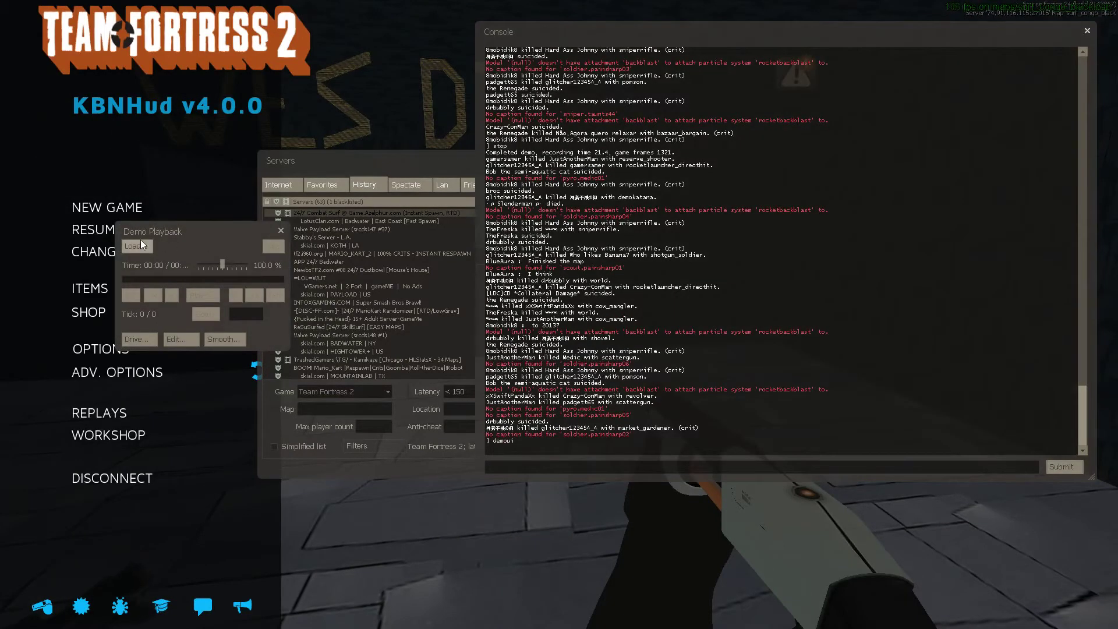
click(136, 245)
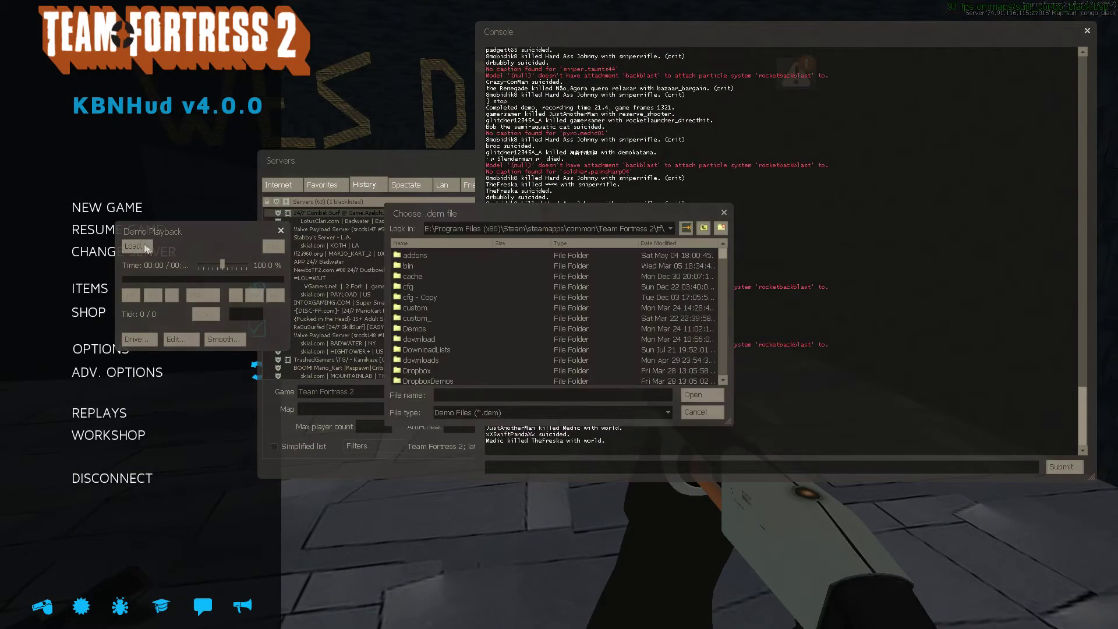
click(443, 361)
scroll(444, 363, down, 1)
click(447, 350)
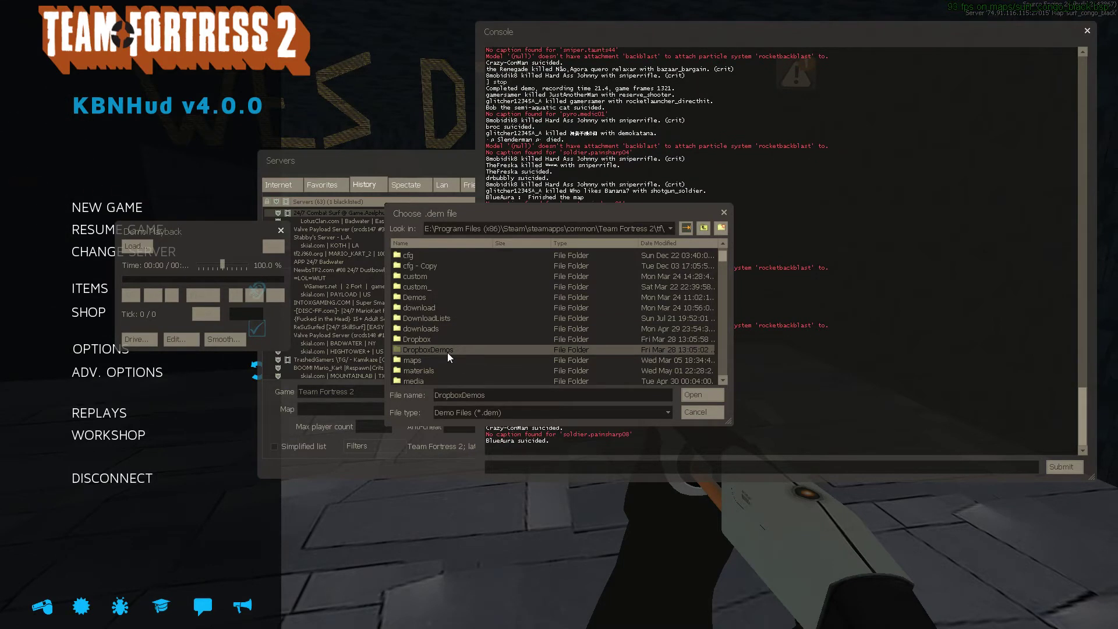
double_click(447, 351)
double_click(479, 257)
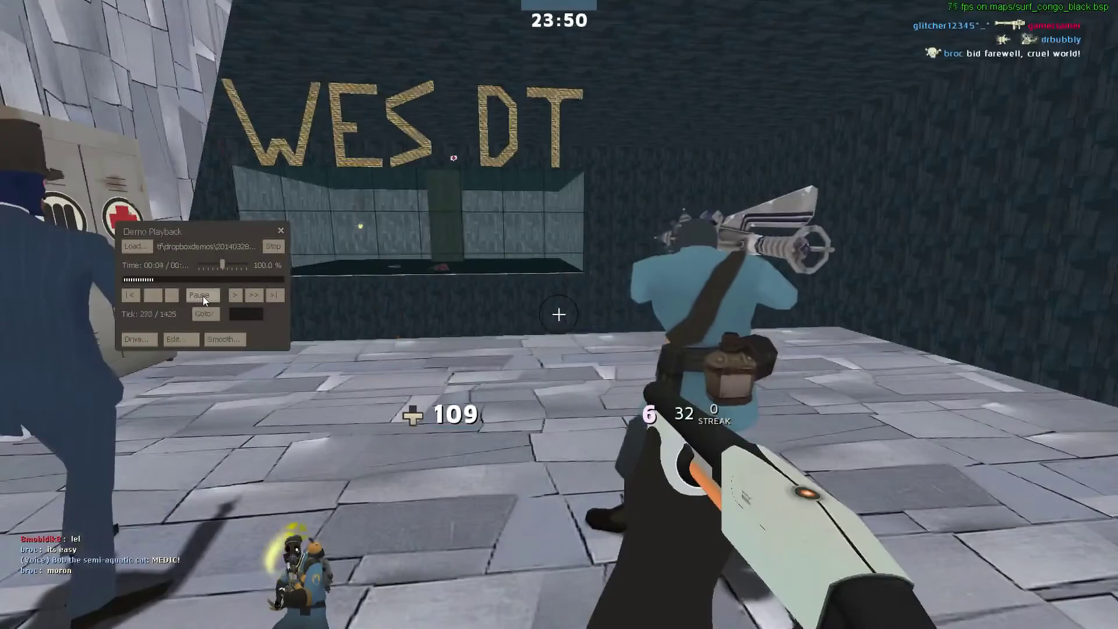
click(280, 231)
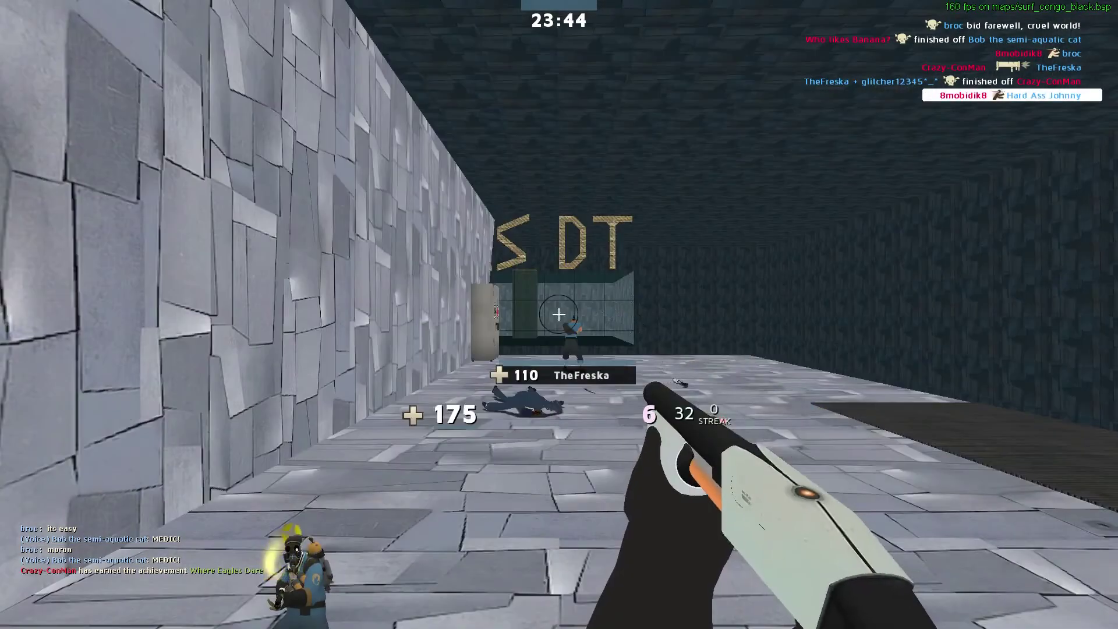
Exit the demo playback and disconnect back to the Team Fortress 2 main menu.
key(Escape)
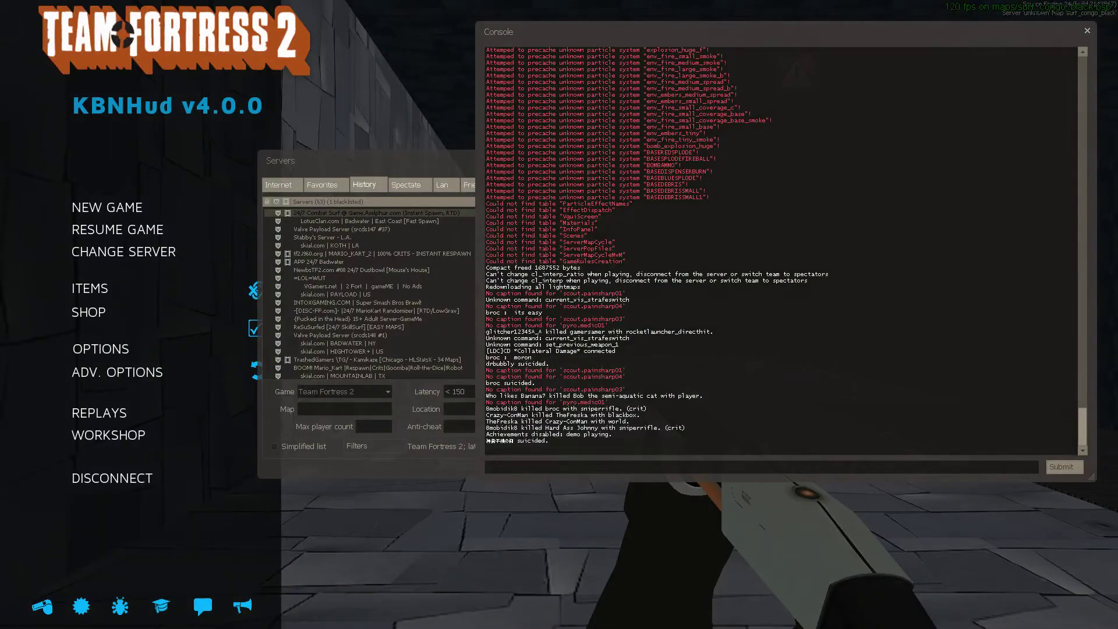
click(153, 479)
key(alt+Tab)
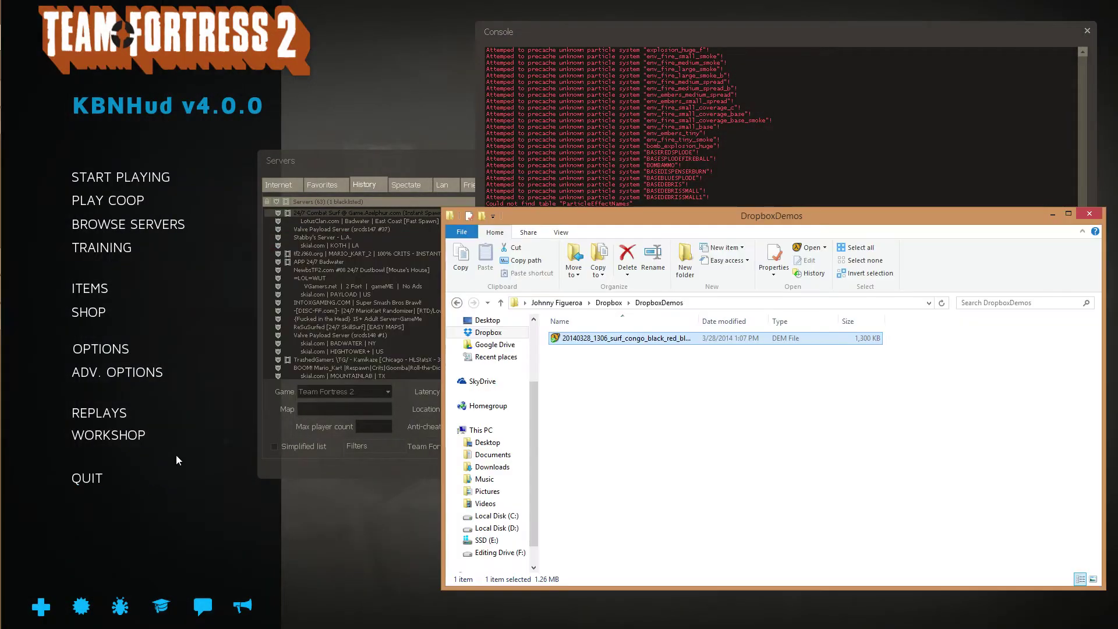
In Dropbox Preferences' Bandwidth settings, set the upload rate to a fixed 10 KB/s limit.
mouse_move(9, 564)
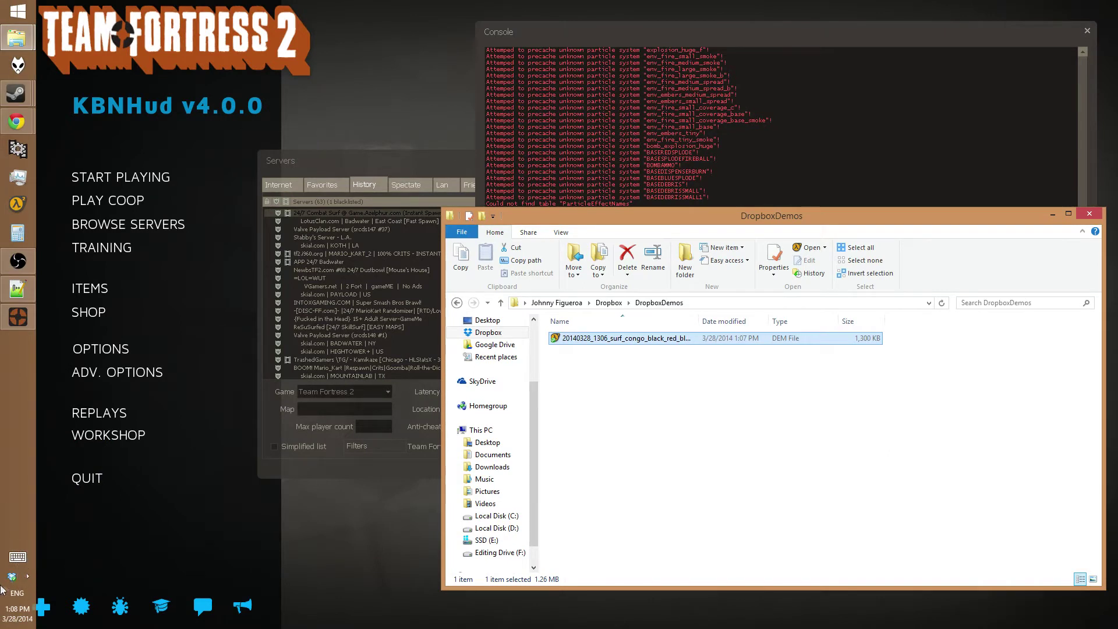
mouse_move(9, 585)
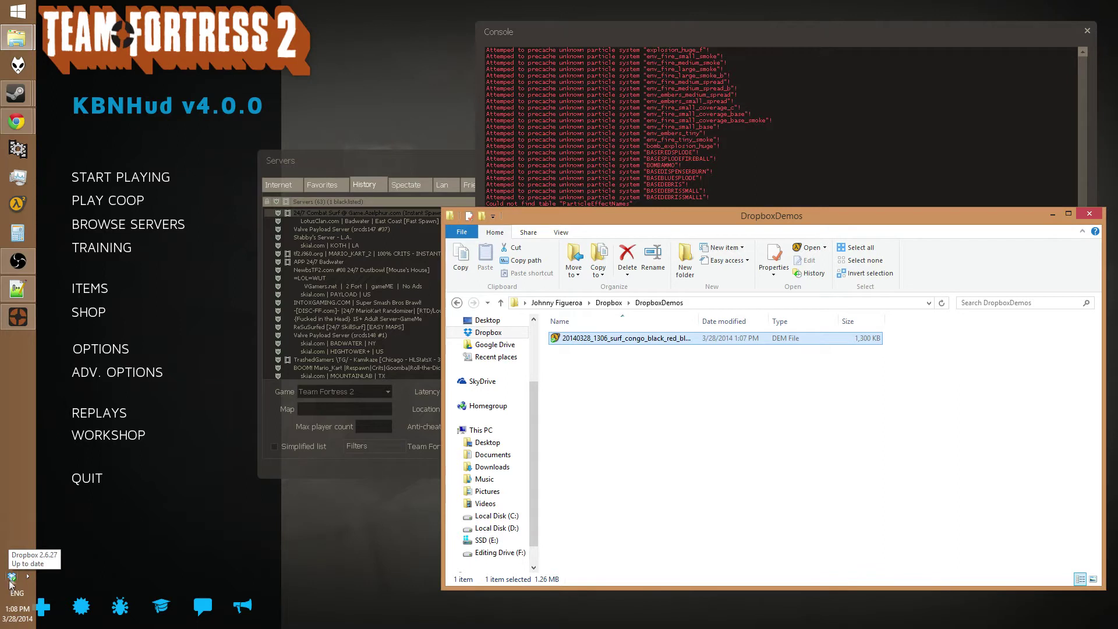
click(11, 579)
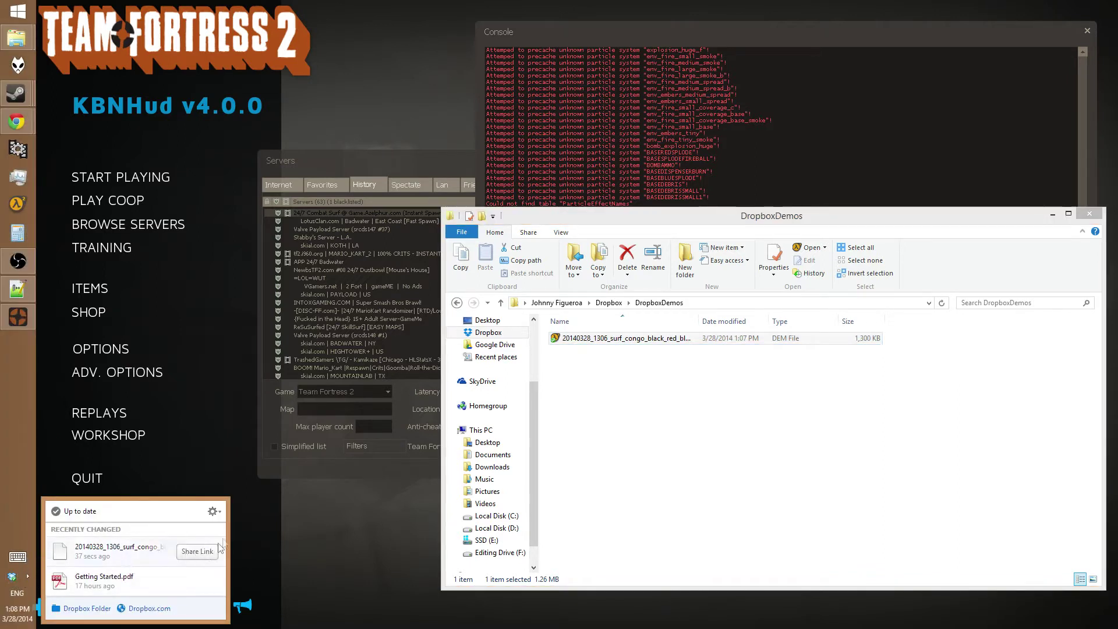
click(213, 513)
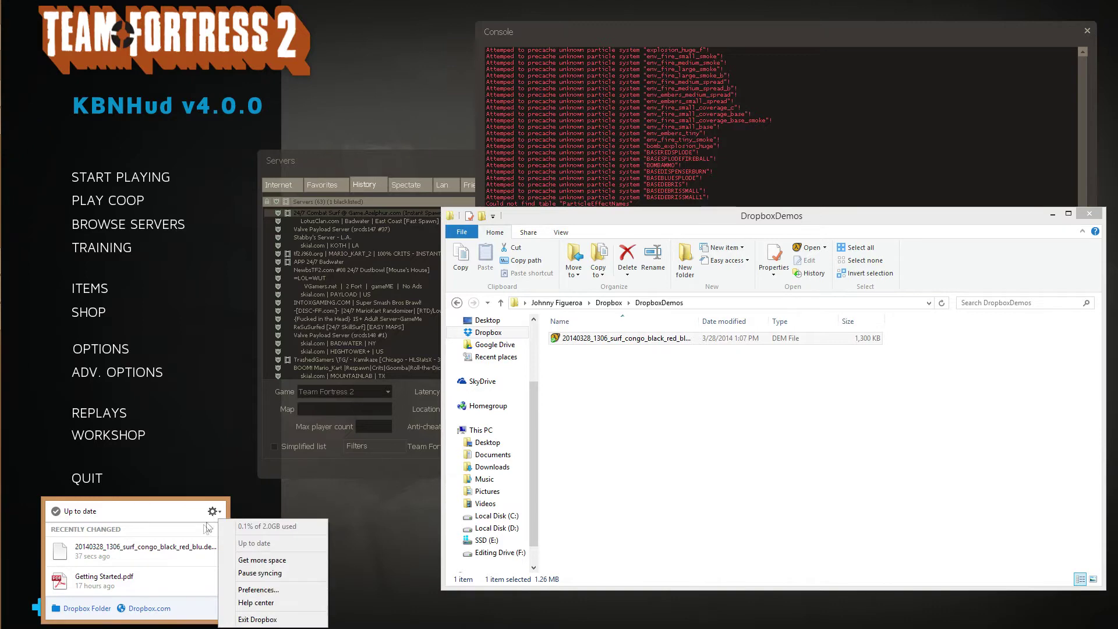
click(259, 589)
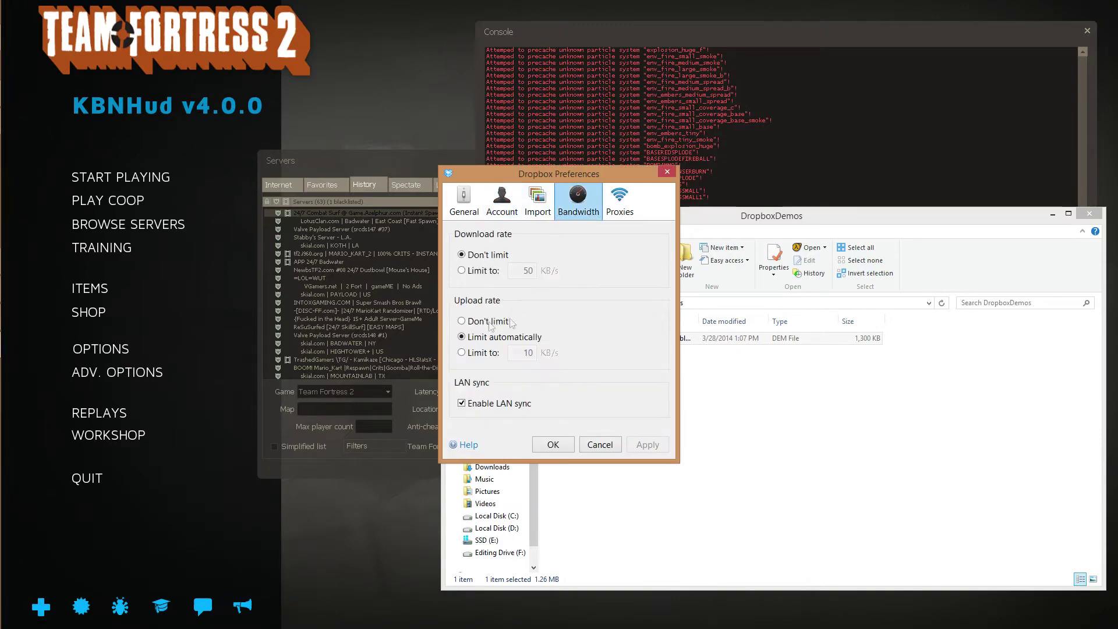
click(483, 353)
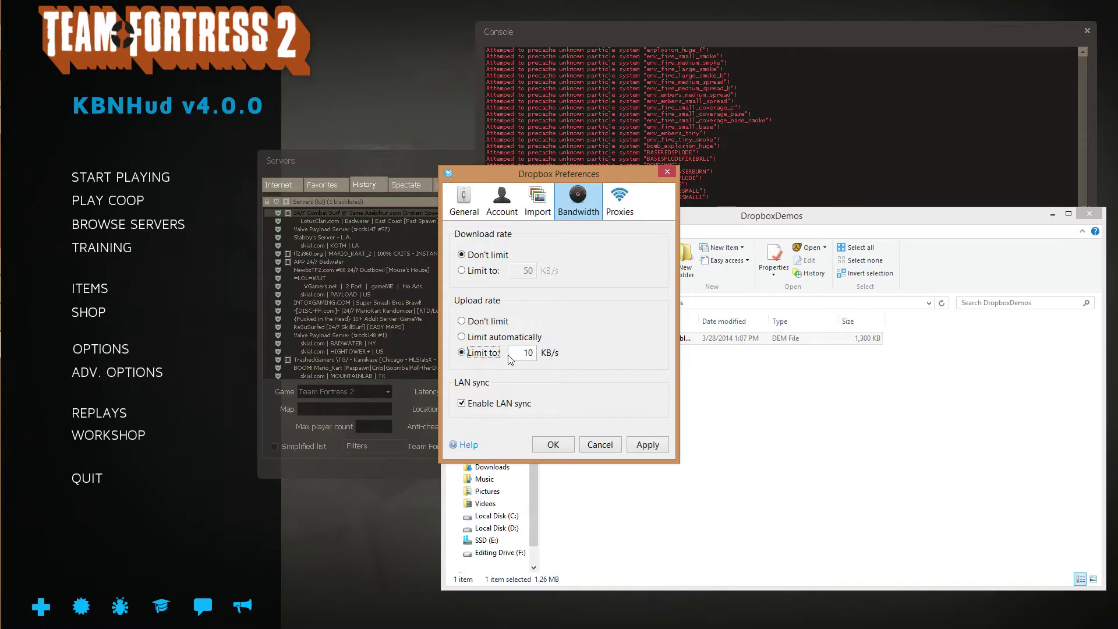
double_click(528, 355)
Confirm the 10 KB/s upload limit and close Dropbox Preferences.
click(553, 444)
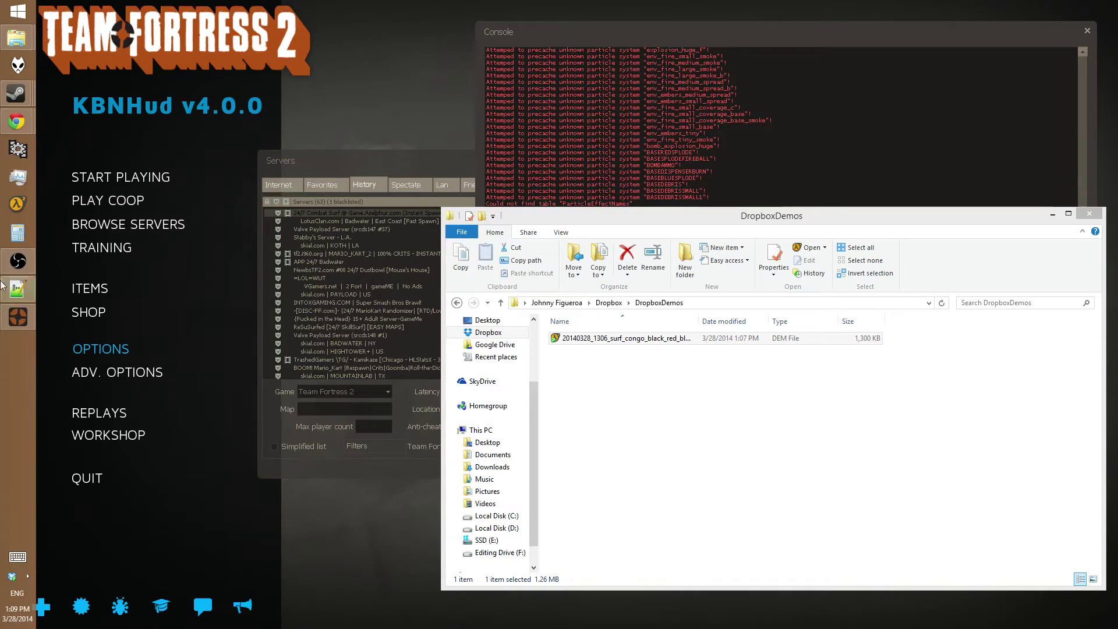
mouse_move(2, 274)
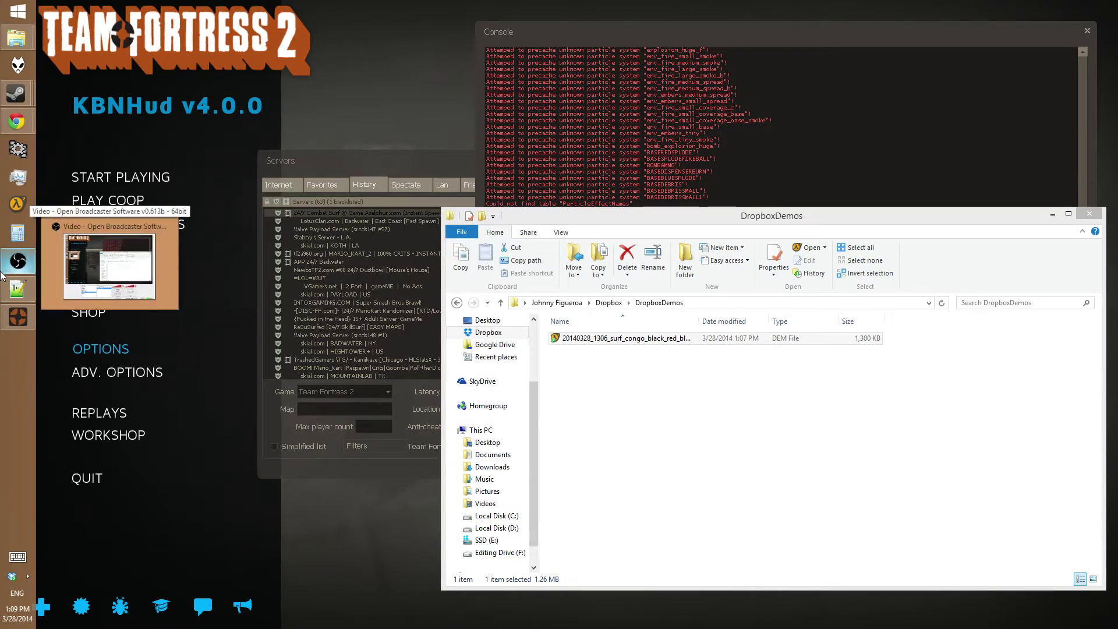
mouse_move(16, 38)
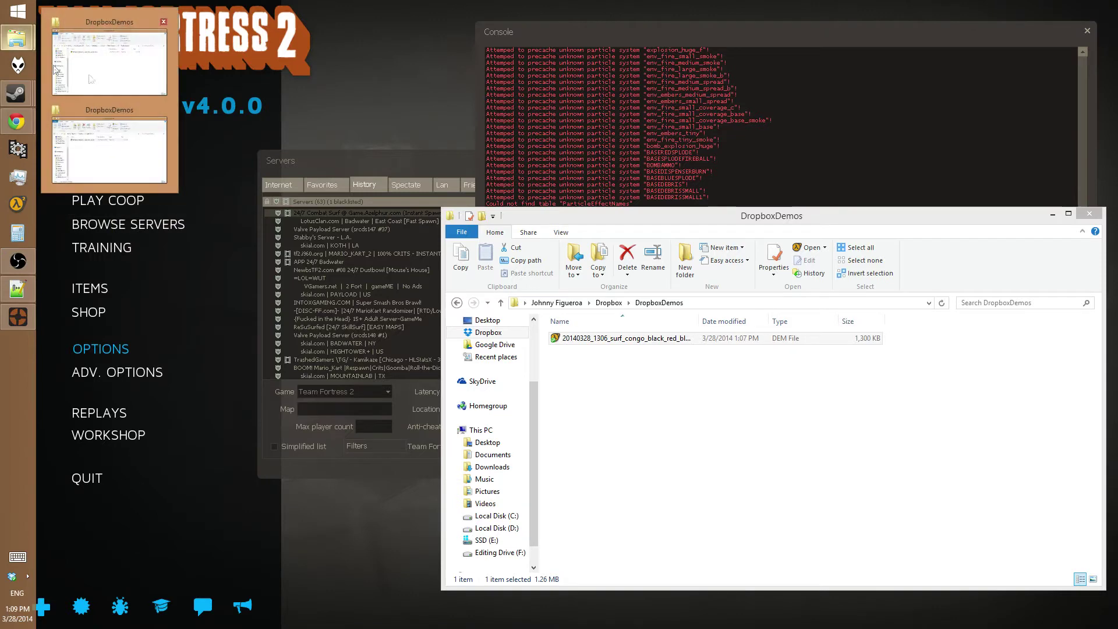
Go up from DropboxDemos to the Dropbox folder in File Explorer.
click(3, 4)
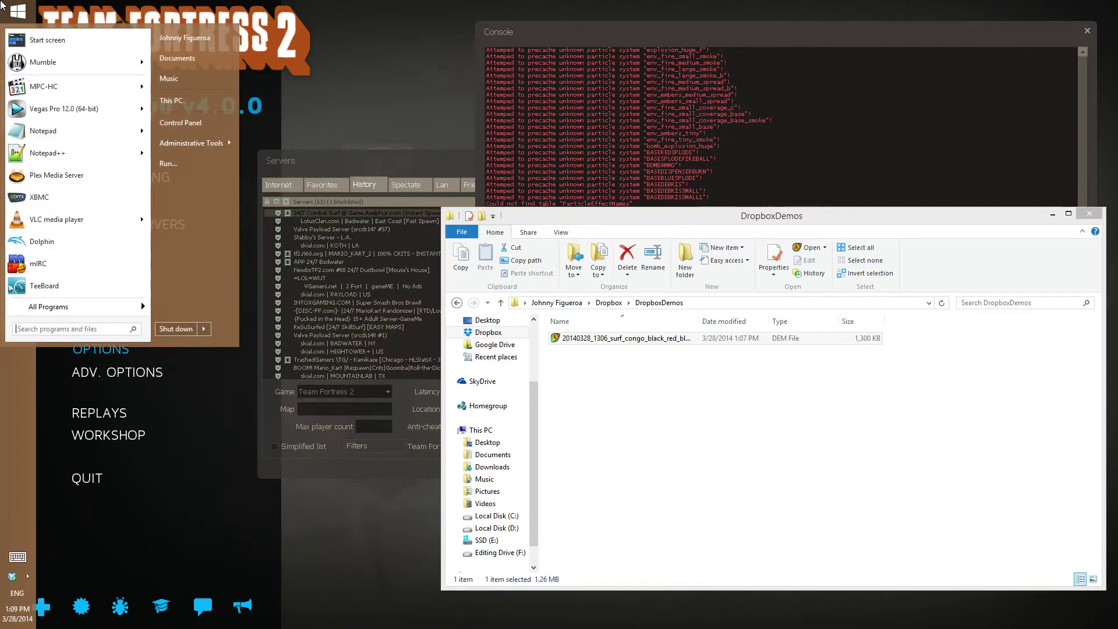
click(2, 5)
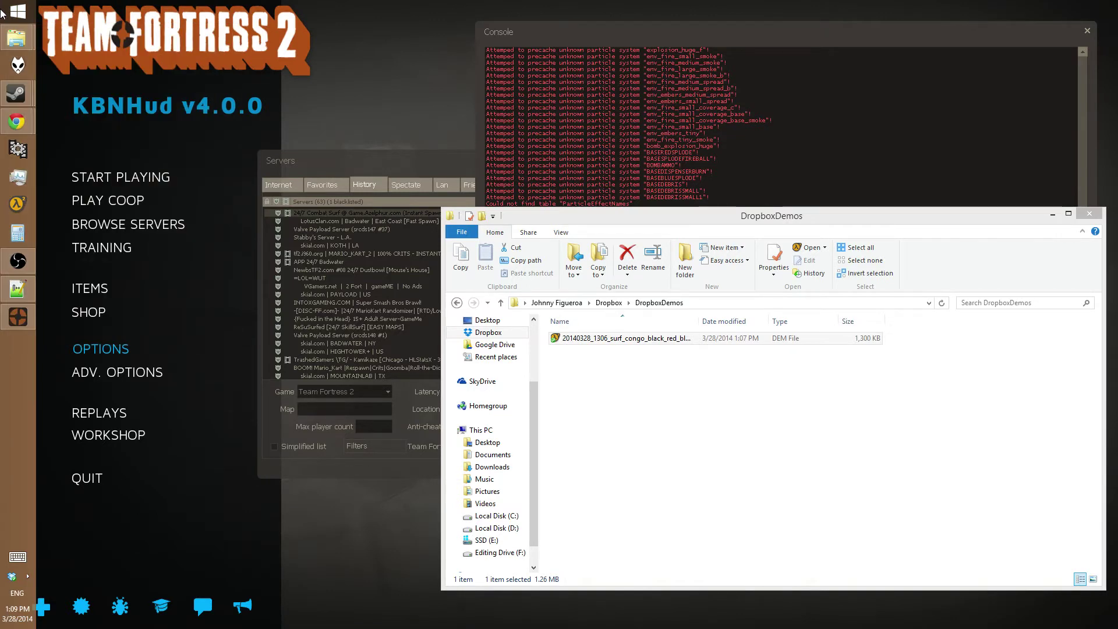
click(2, 7)
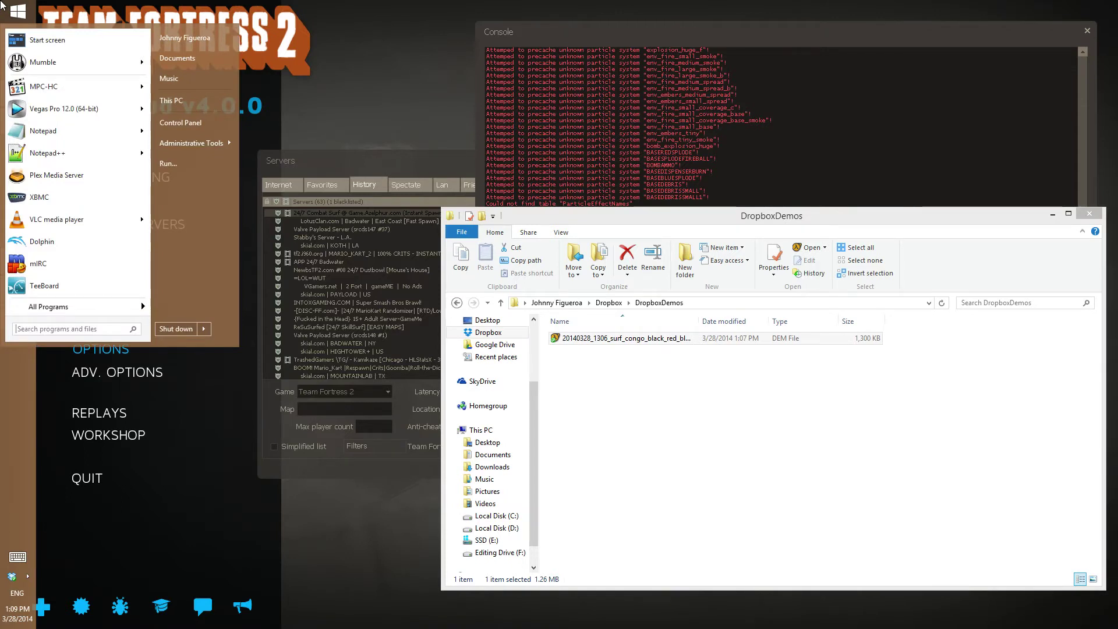
click(2, 7)
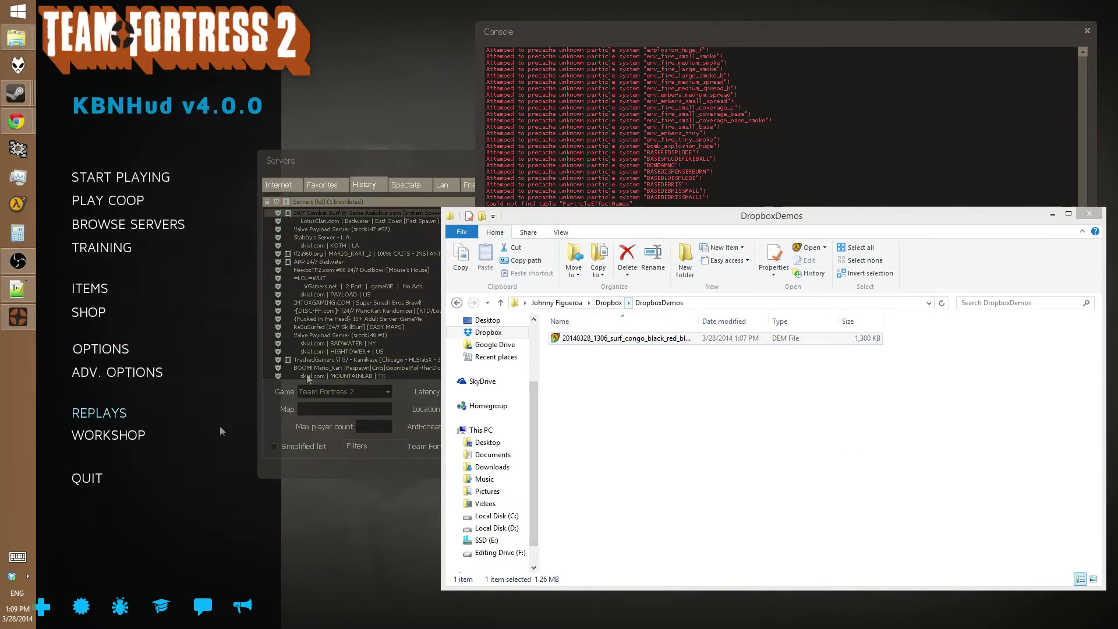
click(618, 306)
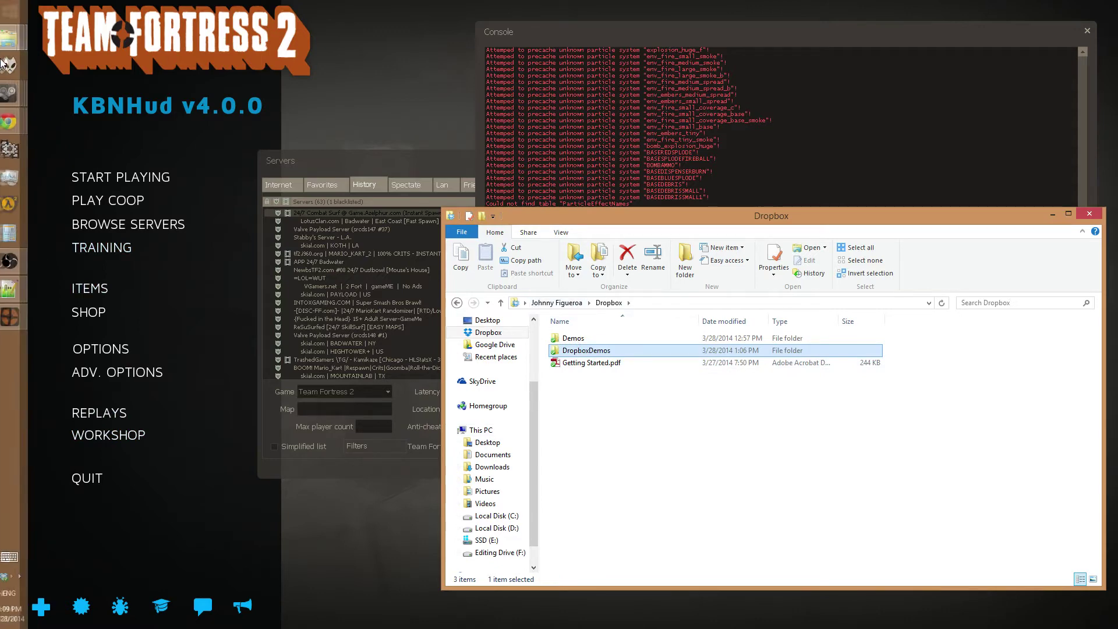
click(110, 485)
Navigate to the Team Fortress 2 tf folder and permanently delete its DropboxDemos folder.
key(alt+Tab)
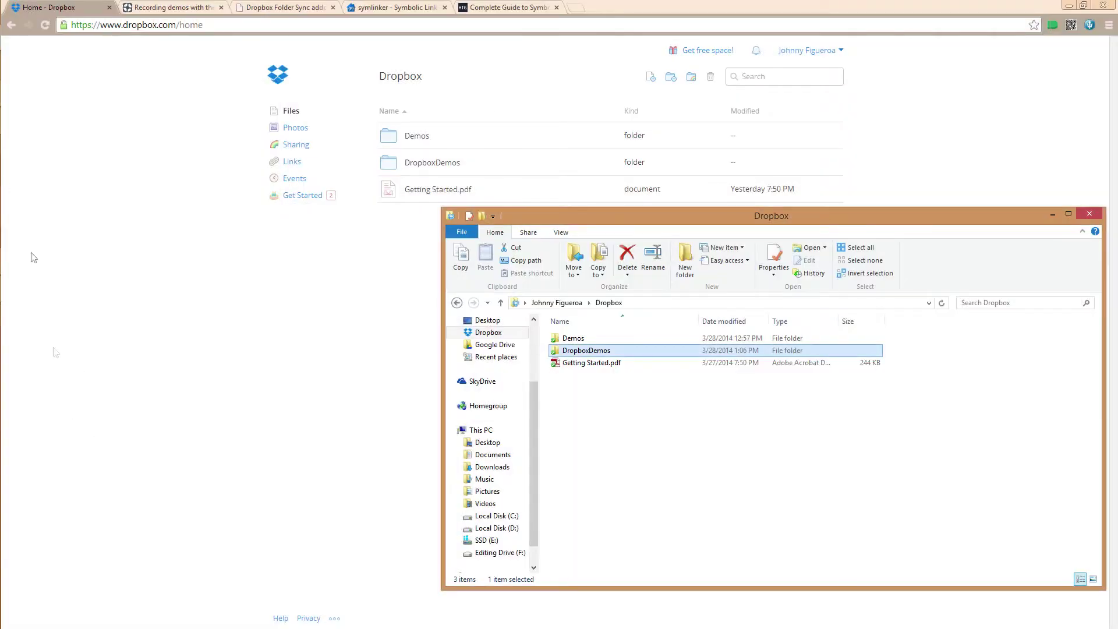
click(3, 38)
click(107, 55)
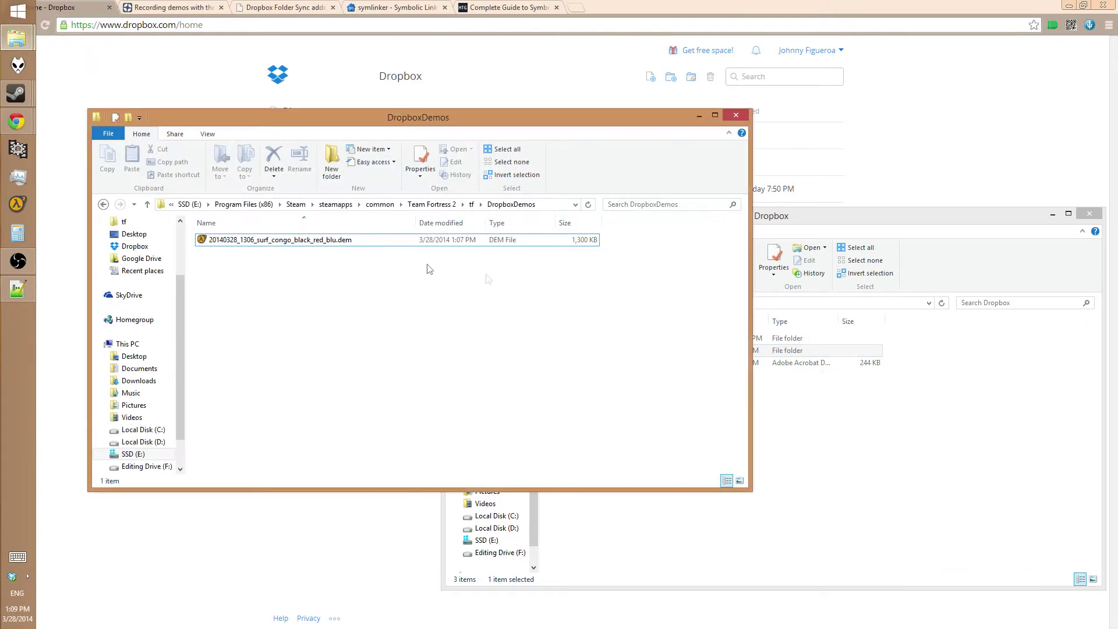
click(463, 204)
click(480, 204)
click(471, 205)
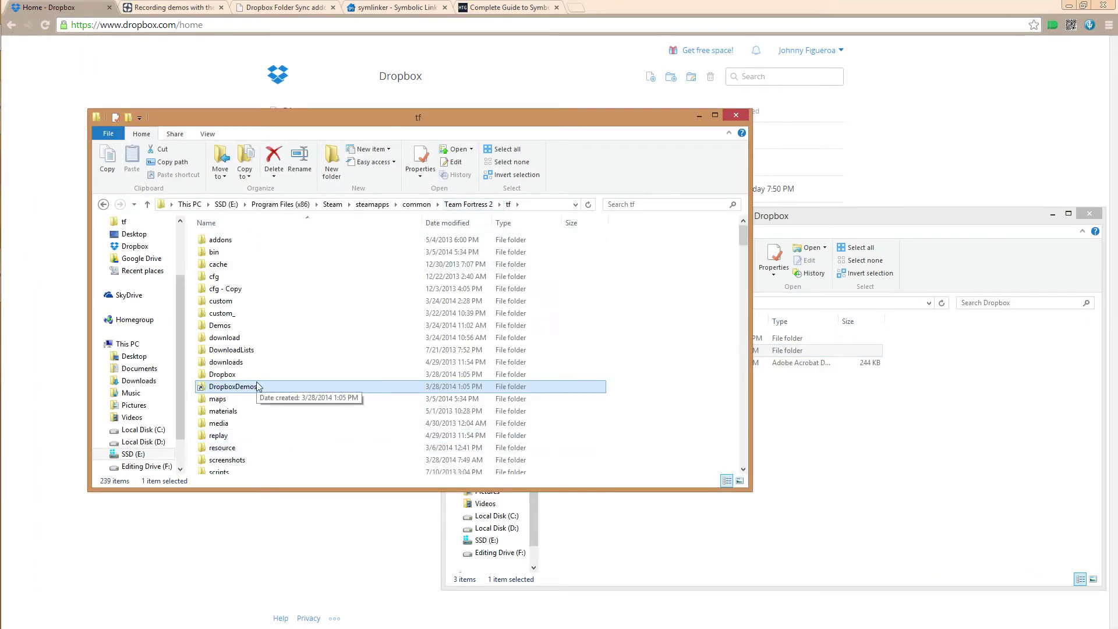
key(shift+Delete)
key(Return)
Permanently delete the DropboxDemos folder from the Dropbox folder as well.
click(910, 436)
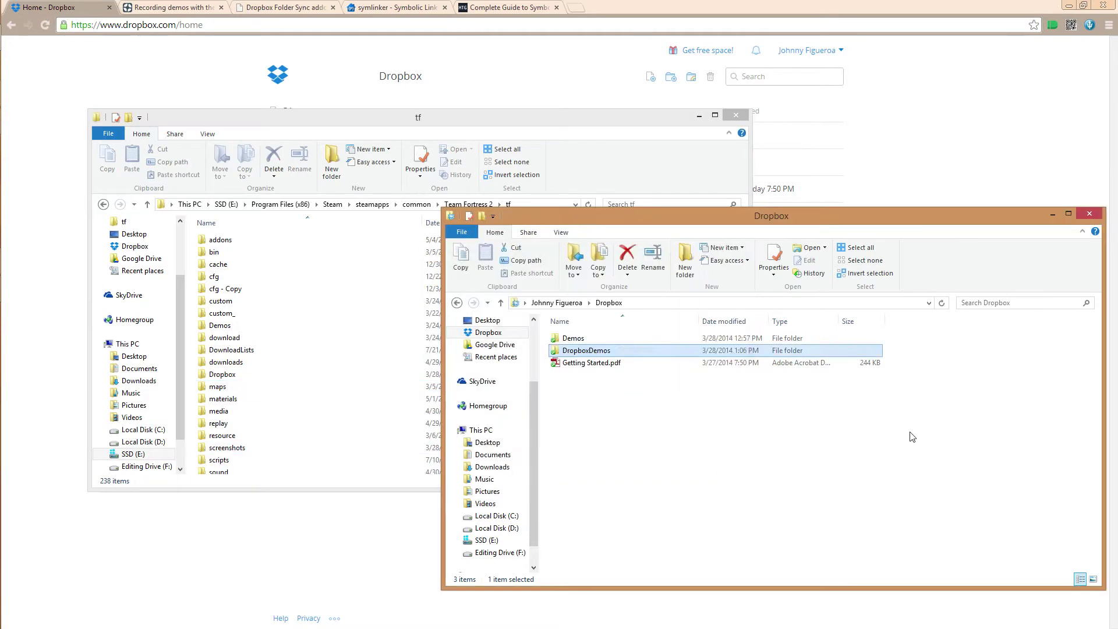
key(F4)
click(708, 499)
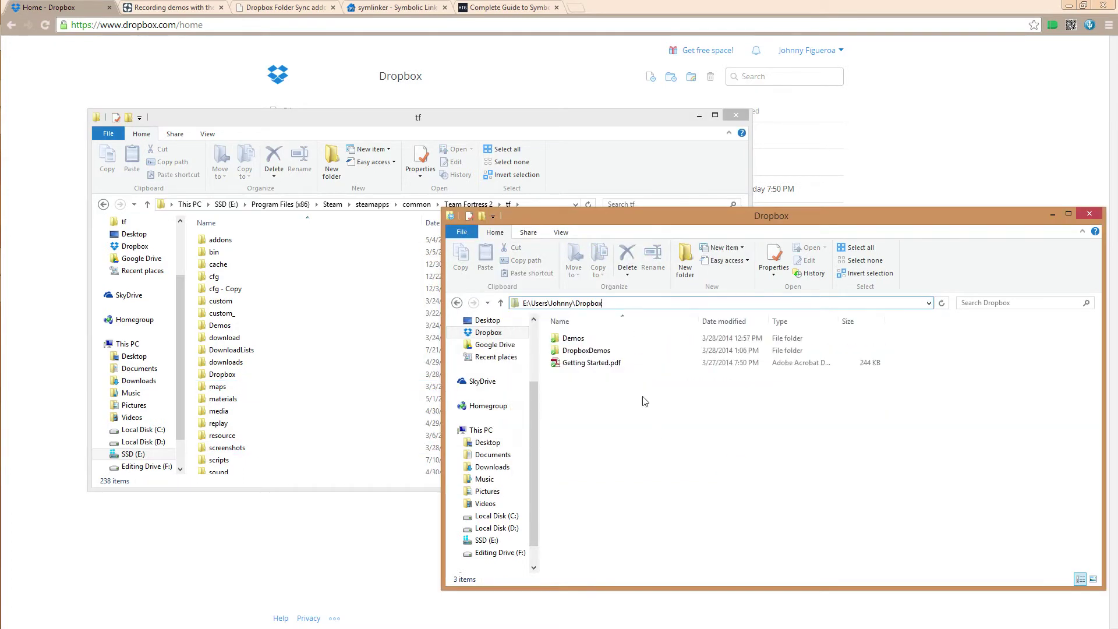
double_click(597, 350)
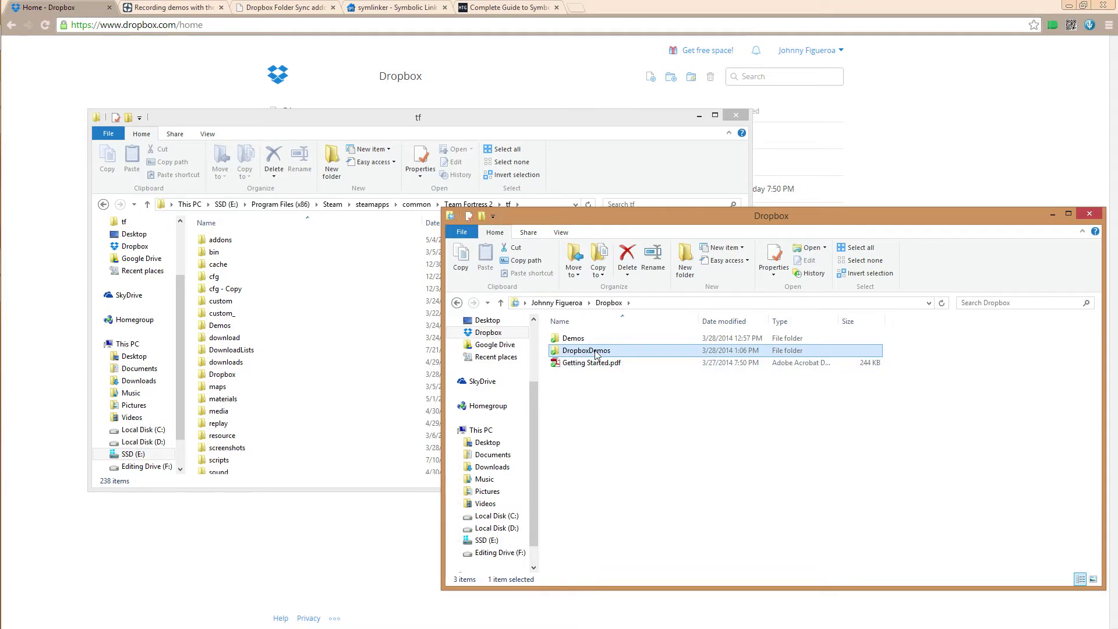
key(BackSpace)
key(shift+Delete)
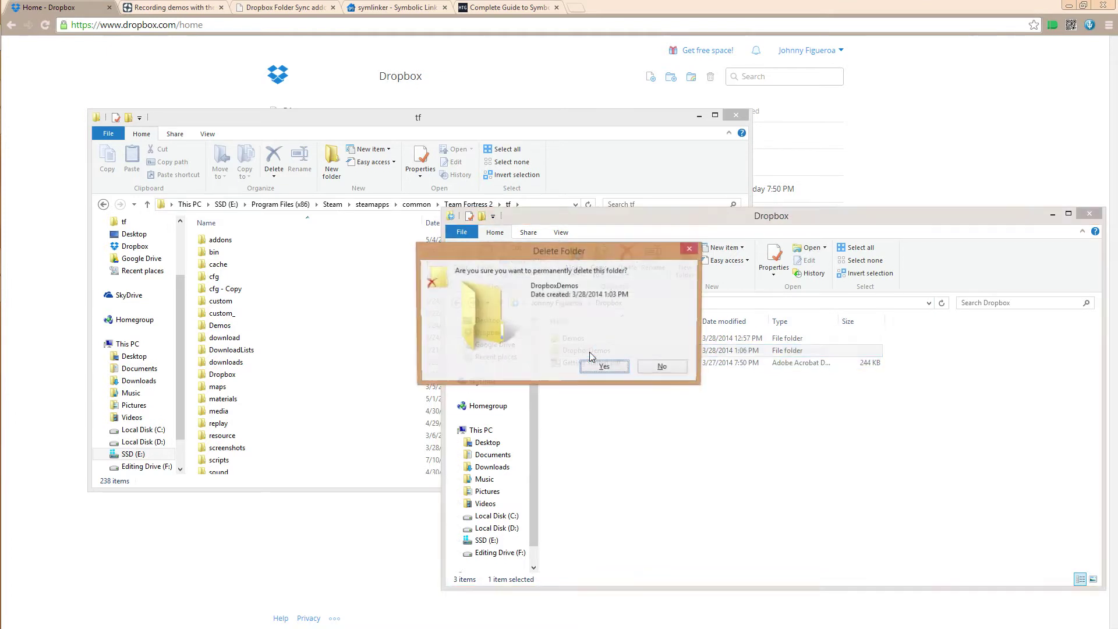
key(Return)
click(327, 363)
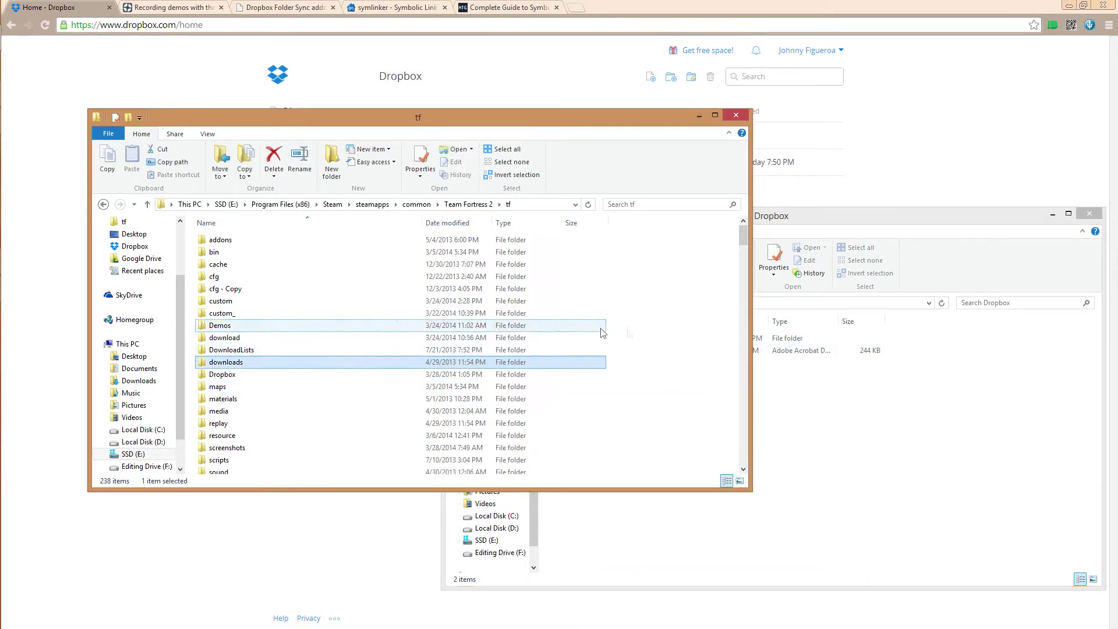
drag(833, 218, 840, 188)
click(259, 6)
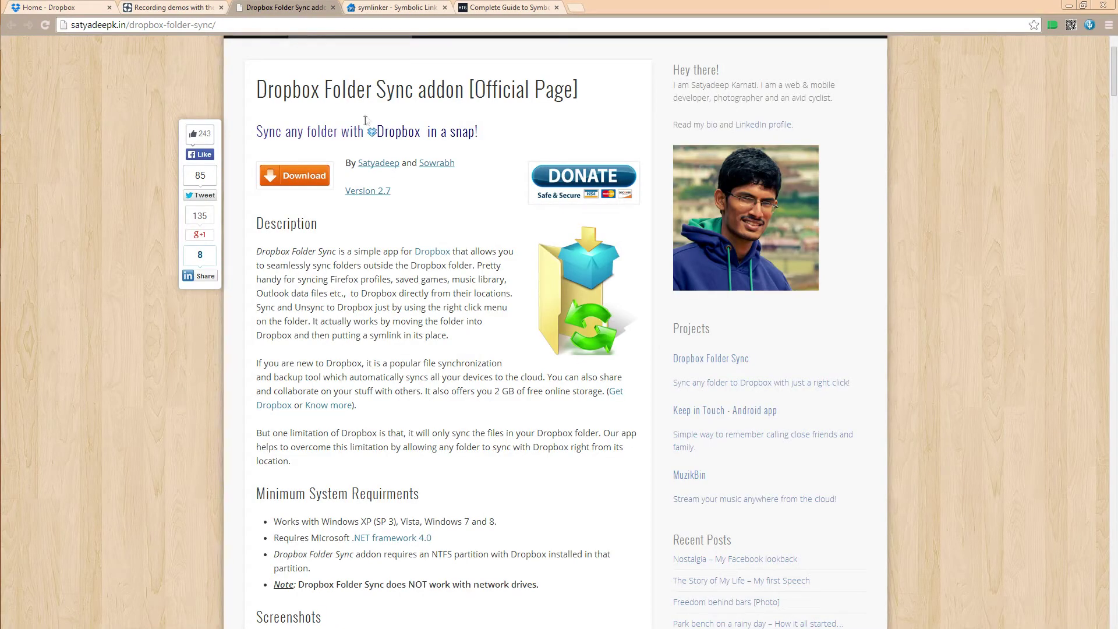
Open an administrator Command Prompt in the tf folder and accept the UAC prompt.
key(alt+Tab)
key(alt+Tab)
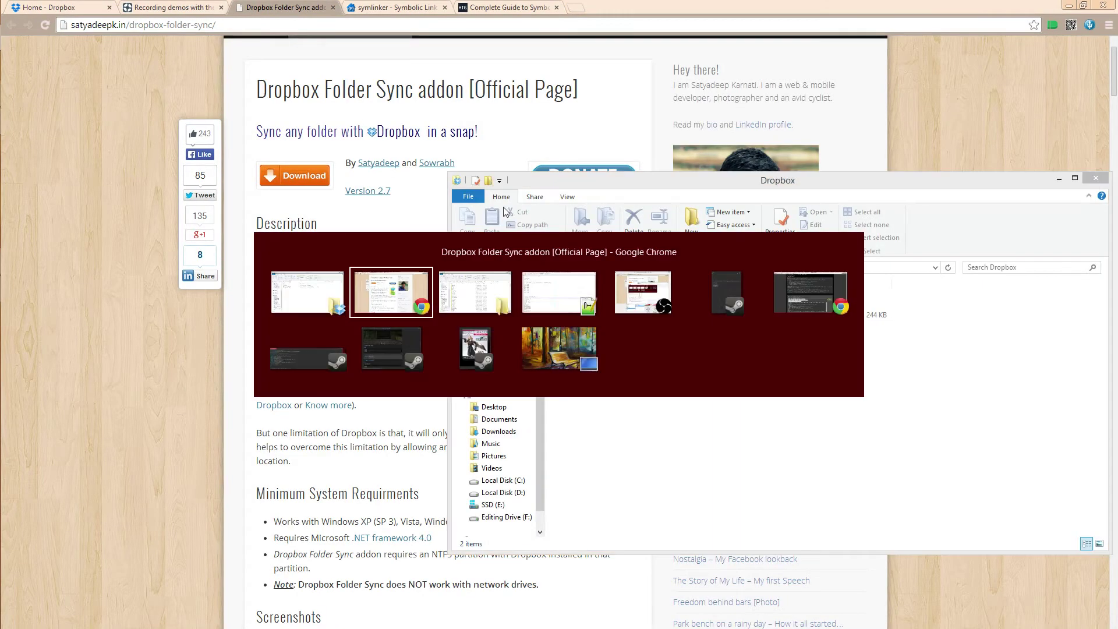
key(alt+Tab)
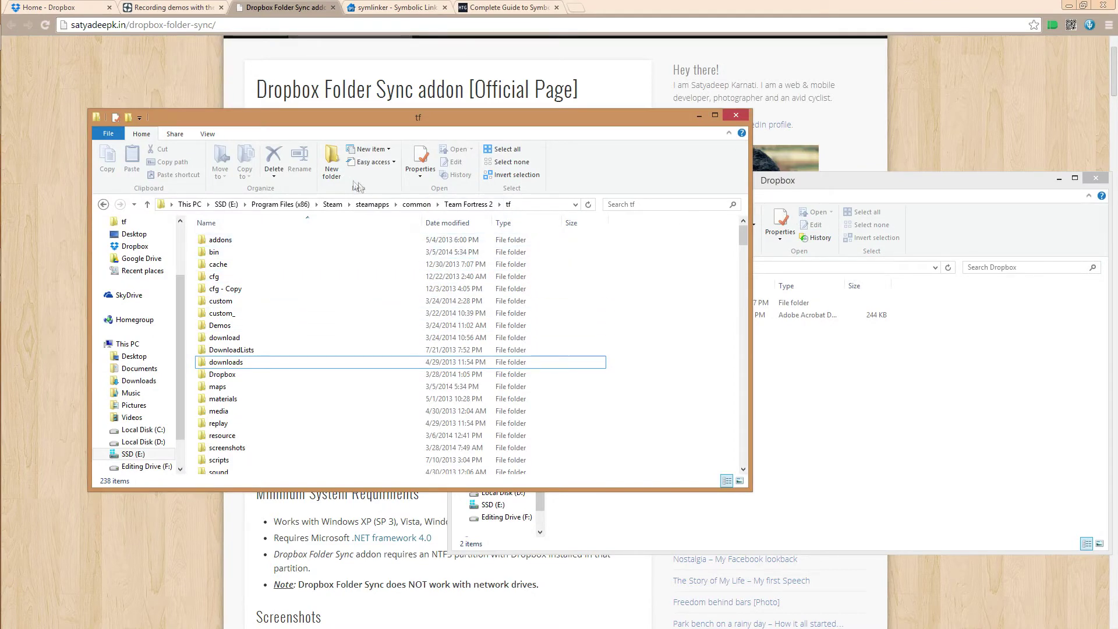
click(109, 135)
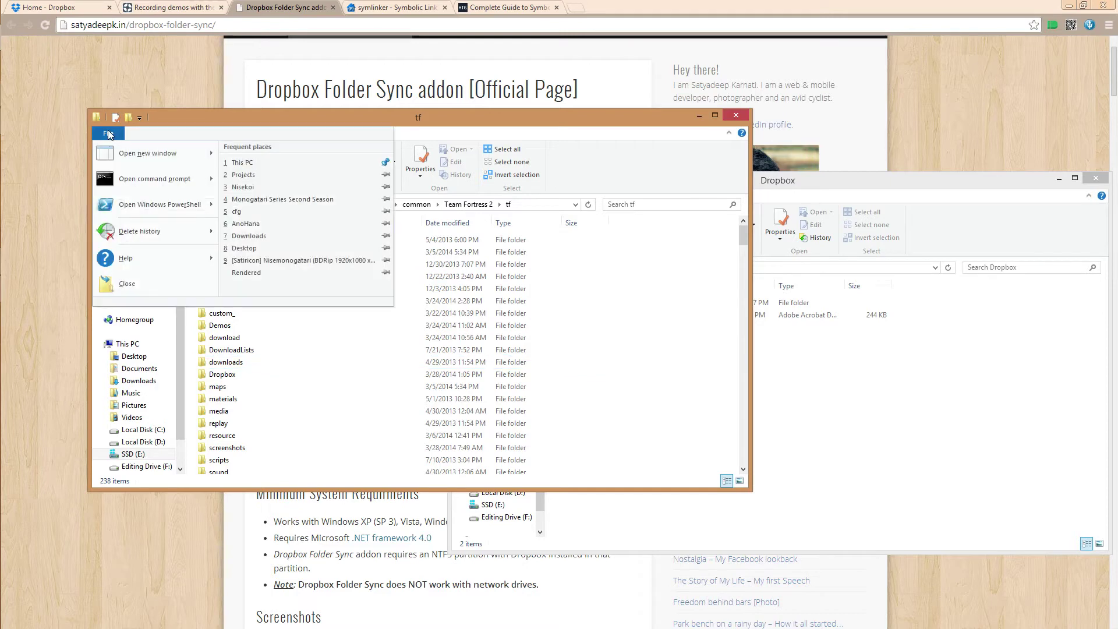
click(232, 185)
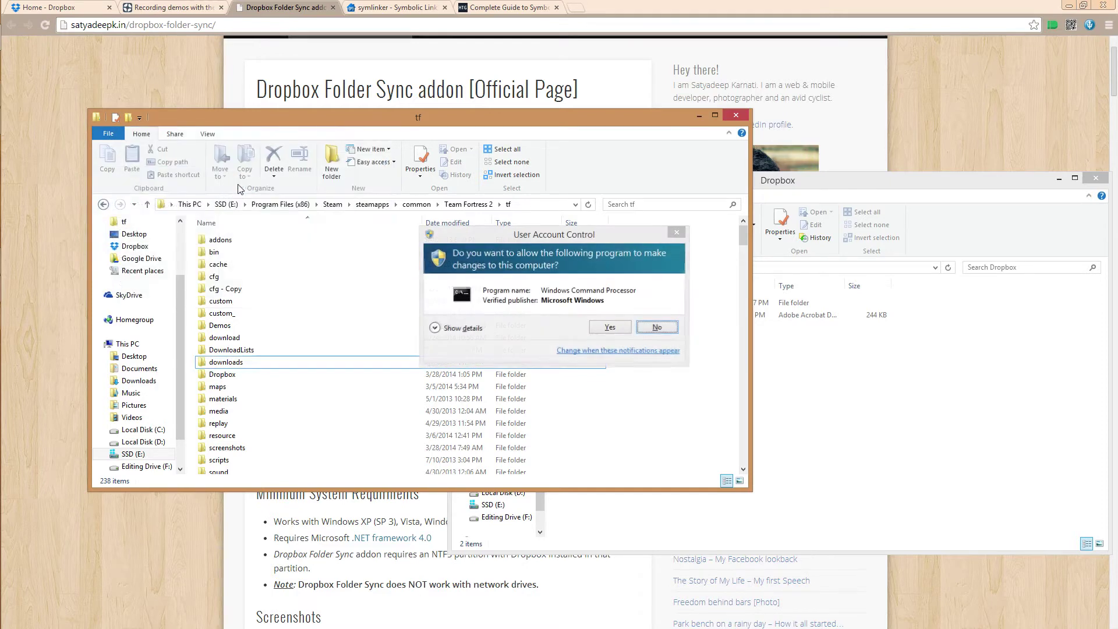
click(610, 328)
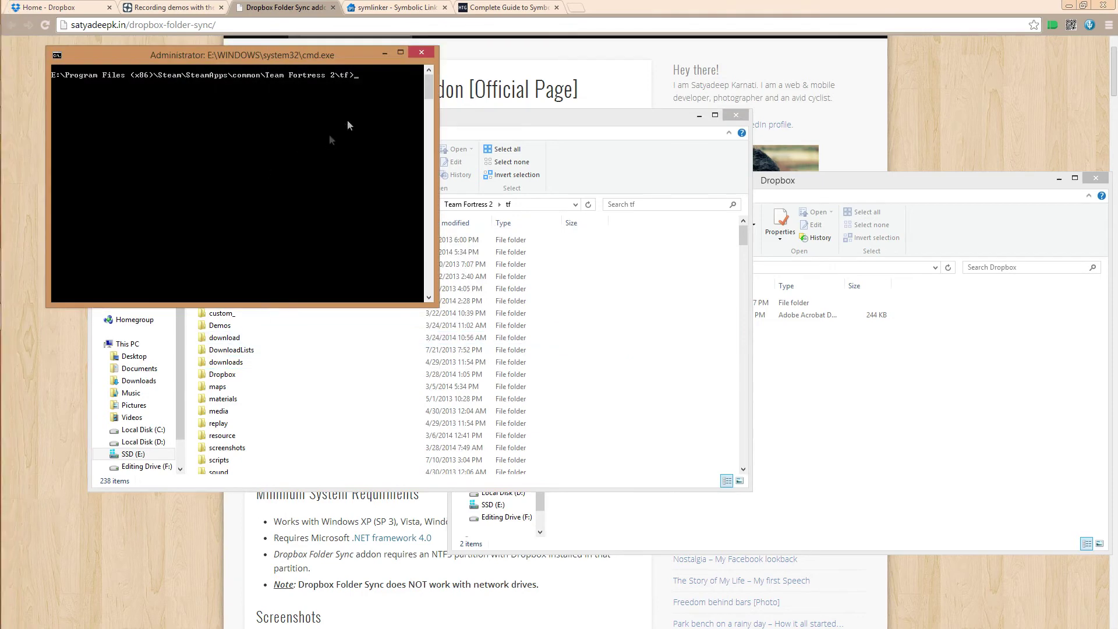
Launch a regular Command Prompt from Start search with cmd and close the administrator one.
click(3, 4)
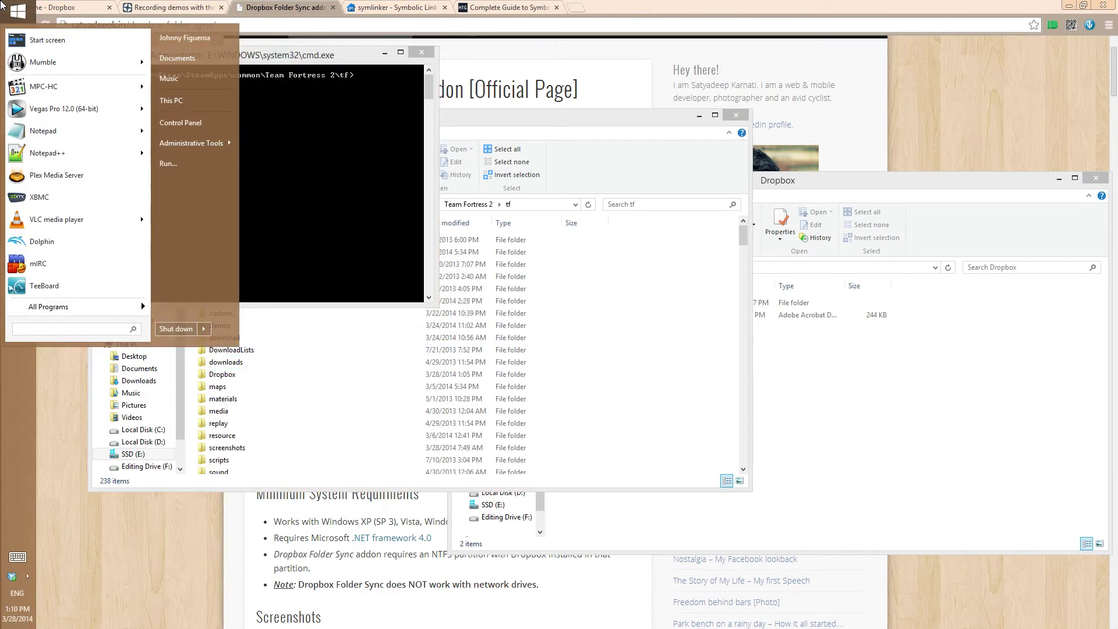
text(cmd)
key(Return)
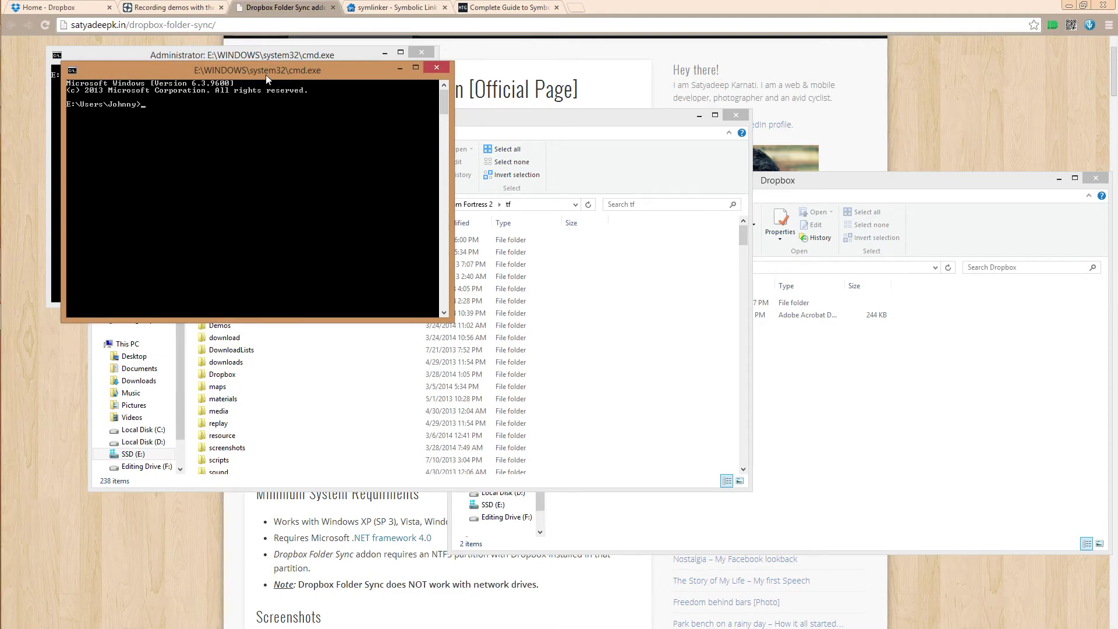
drag(258, 70, 281, 143)
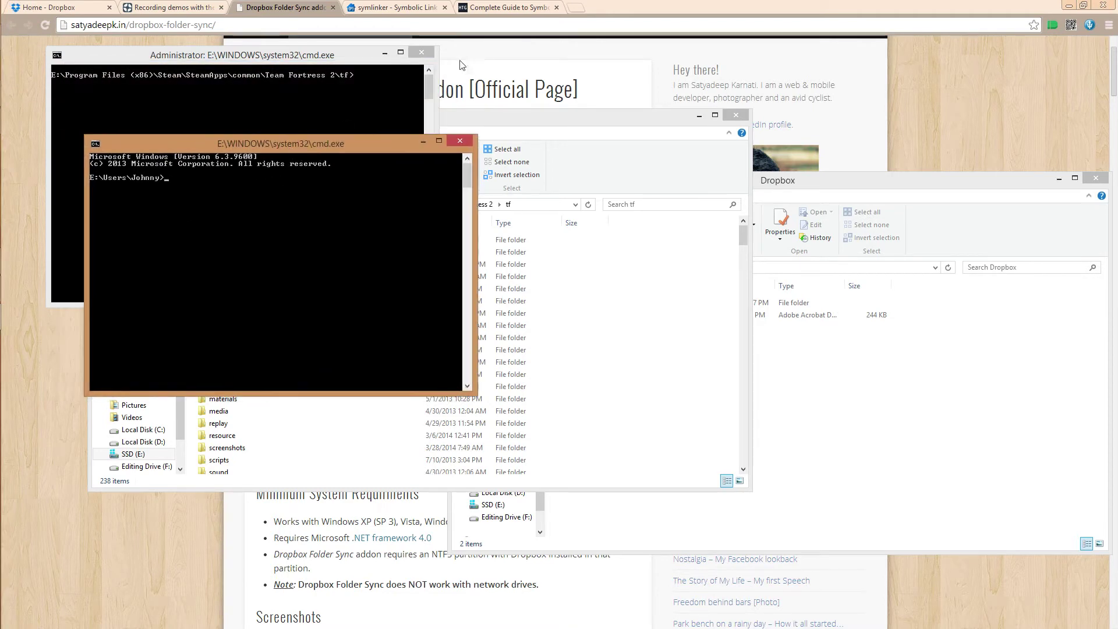
click(424, 55)
drag(273, 153, 336, 169)
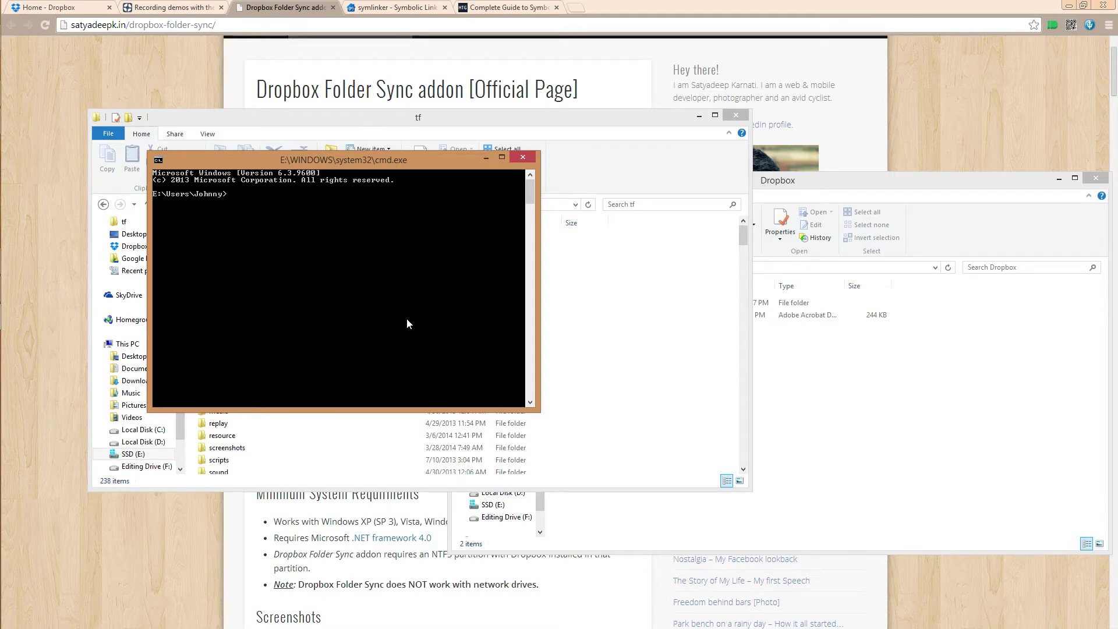
Read through the How-To Geek guide to symbolic links.
click(507, 7)
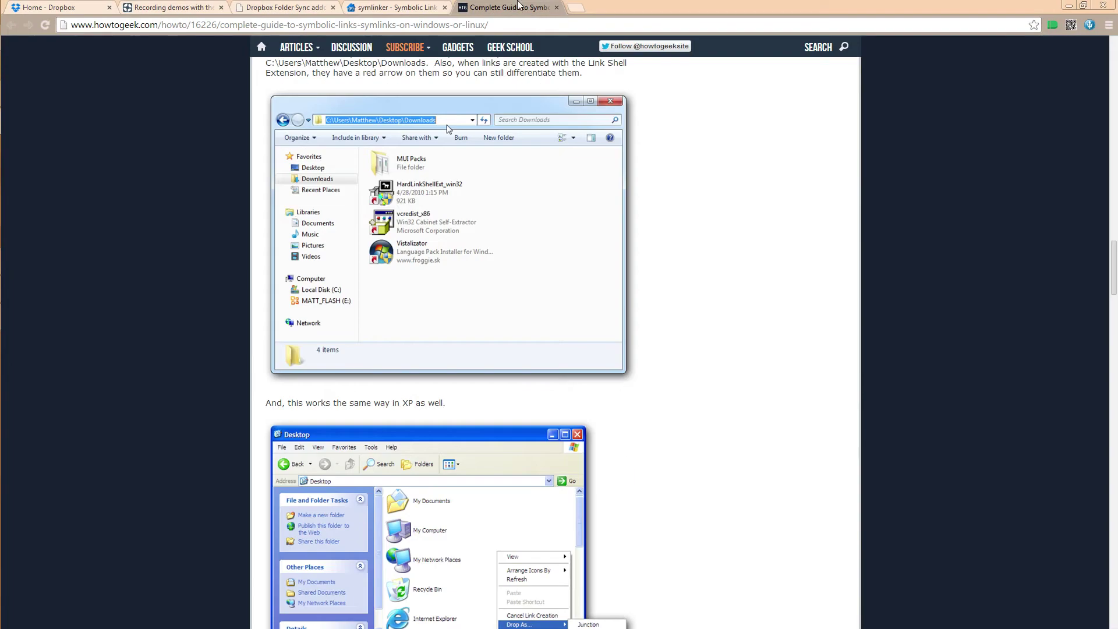
scroll(637, 386, up, 3)
scroll(639, 387, down, 14)
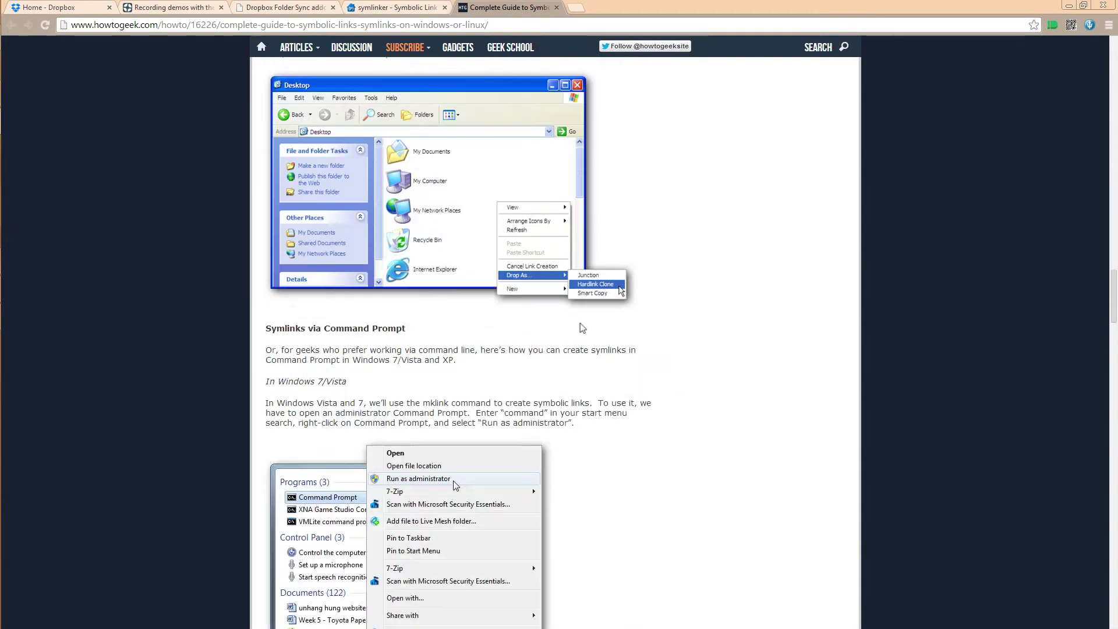
scroll(588, 317, up, 5)
key(alt+Tab)
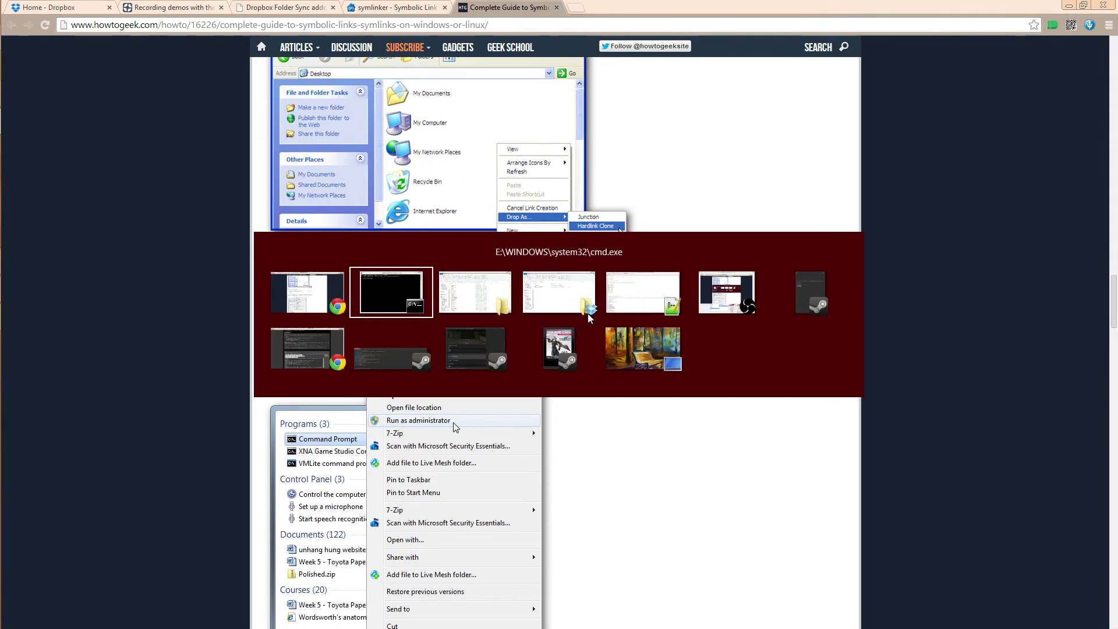
Select the tf folder's full path in Explorer, then bring Command Prompt to the front.
mouse_move(17, 38)
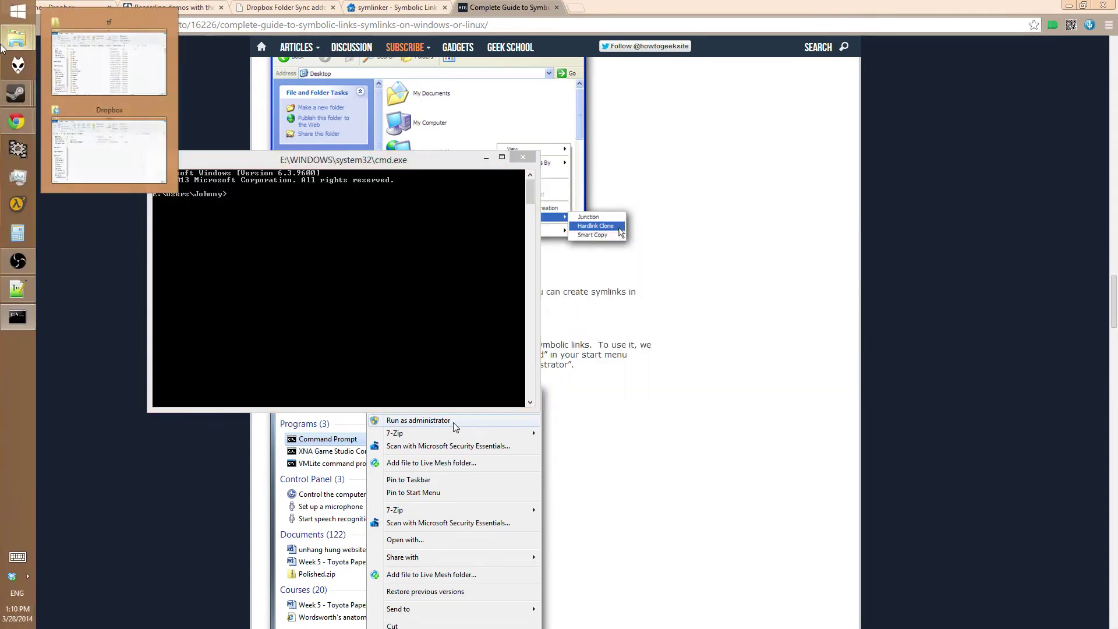
click(93, 165)
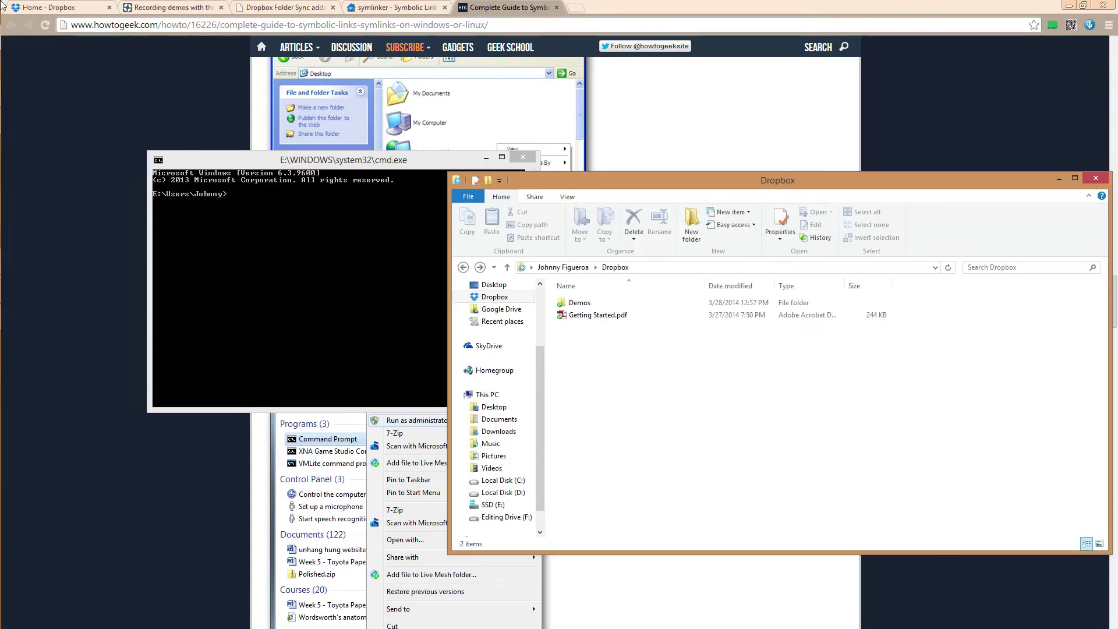
mouse_move(16, 40)
click(100, 88)
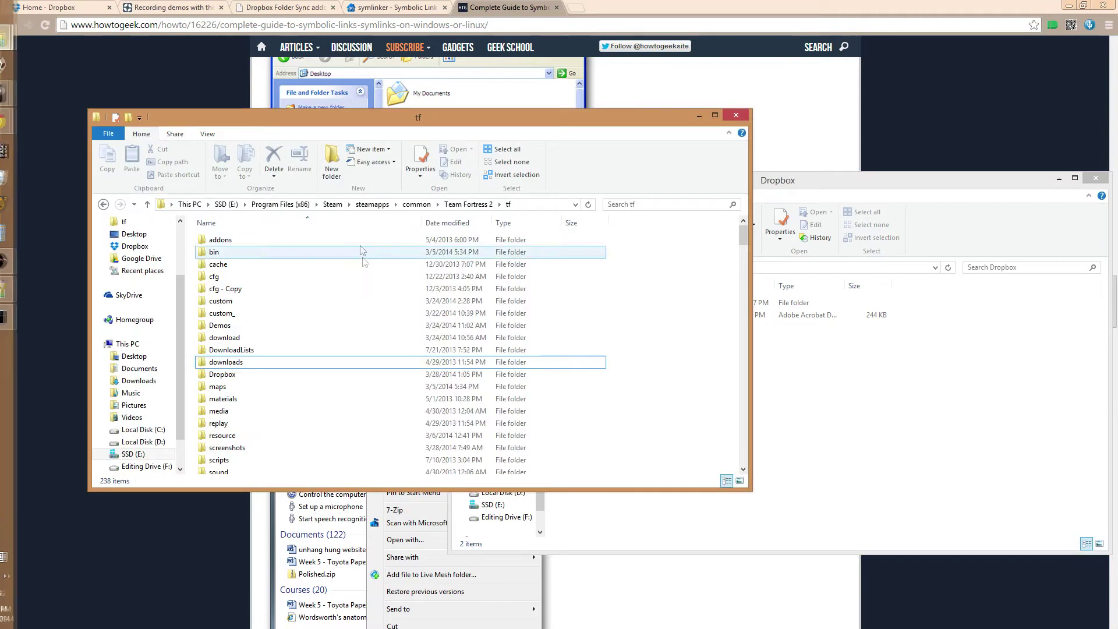
click(165, 205)
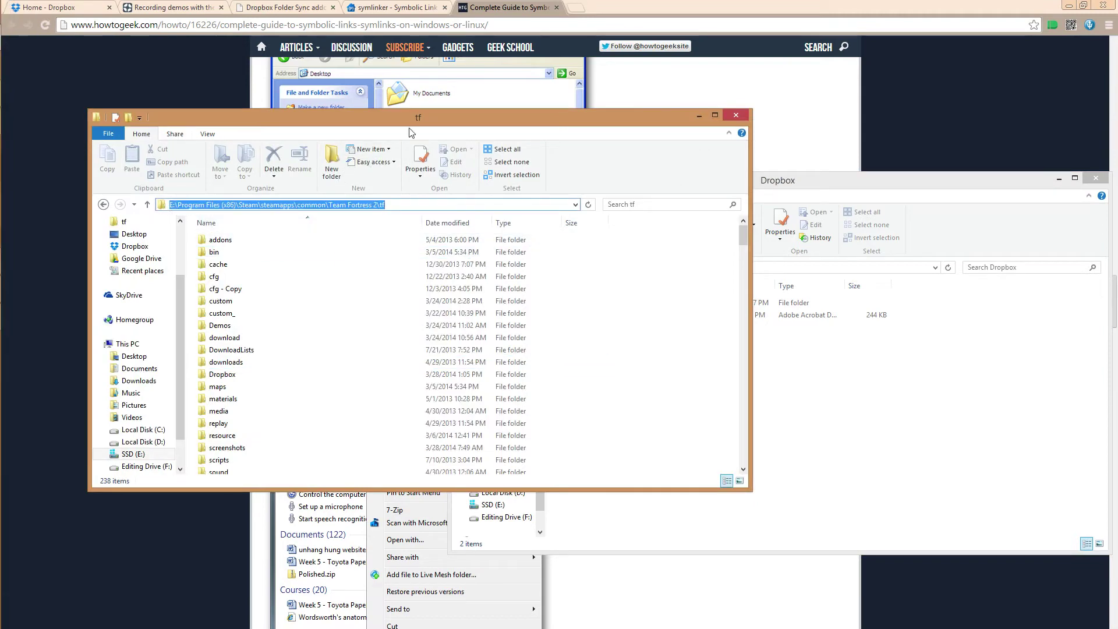
drag(415, 121, 517, 235)
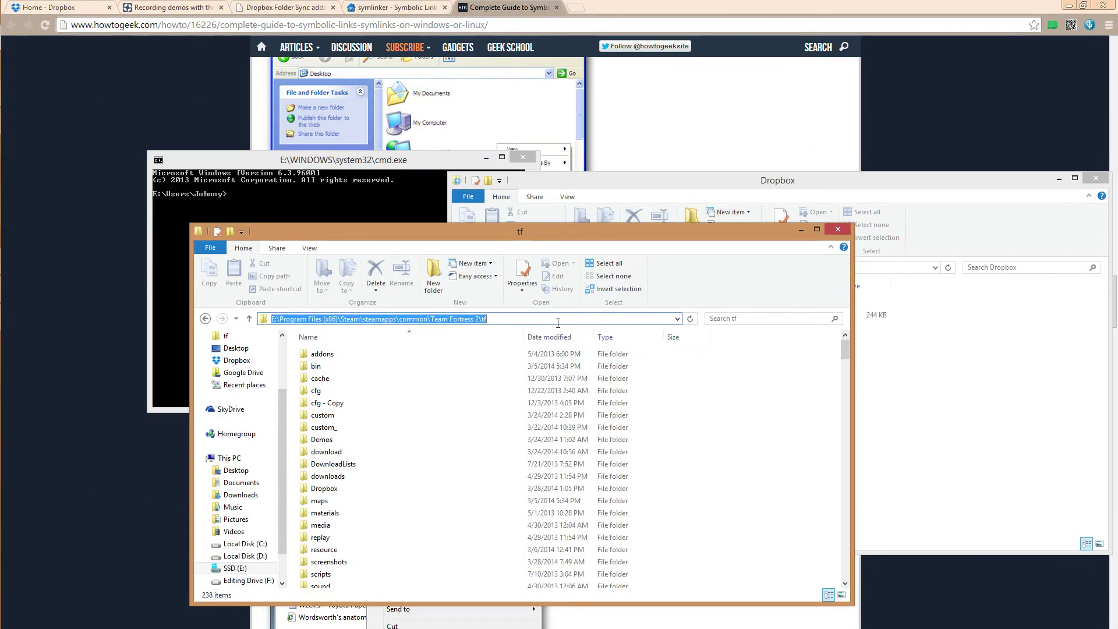
click(585, 394)
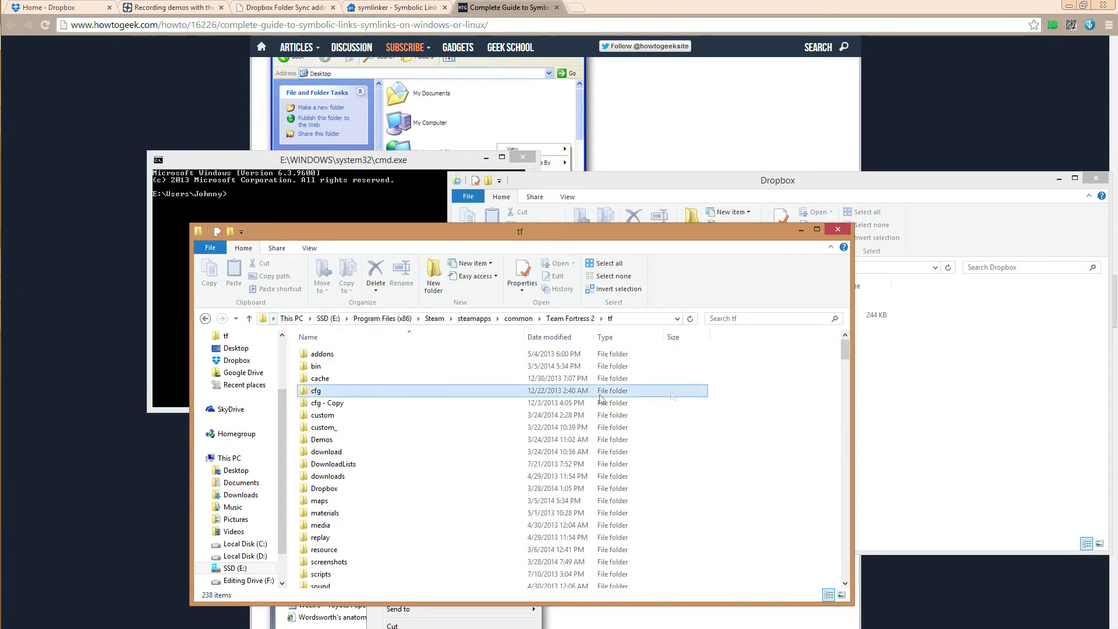
click(317, 320)
key(ctrl+c)
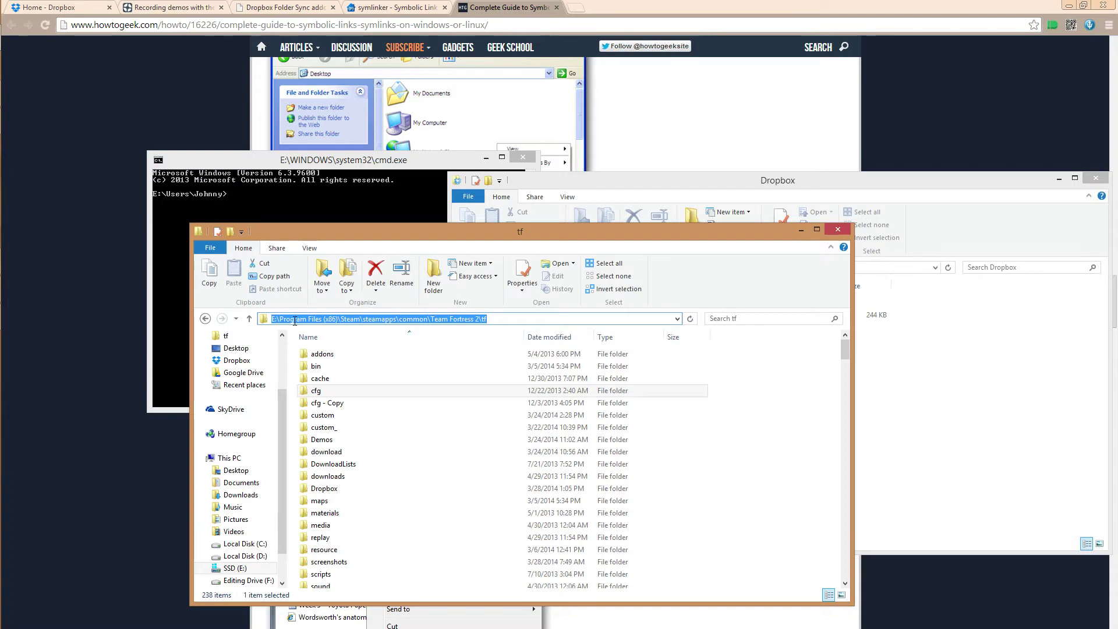
click(320, 208)
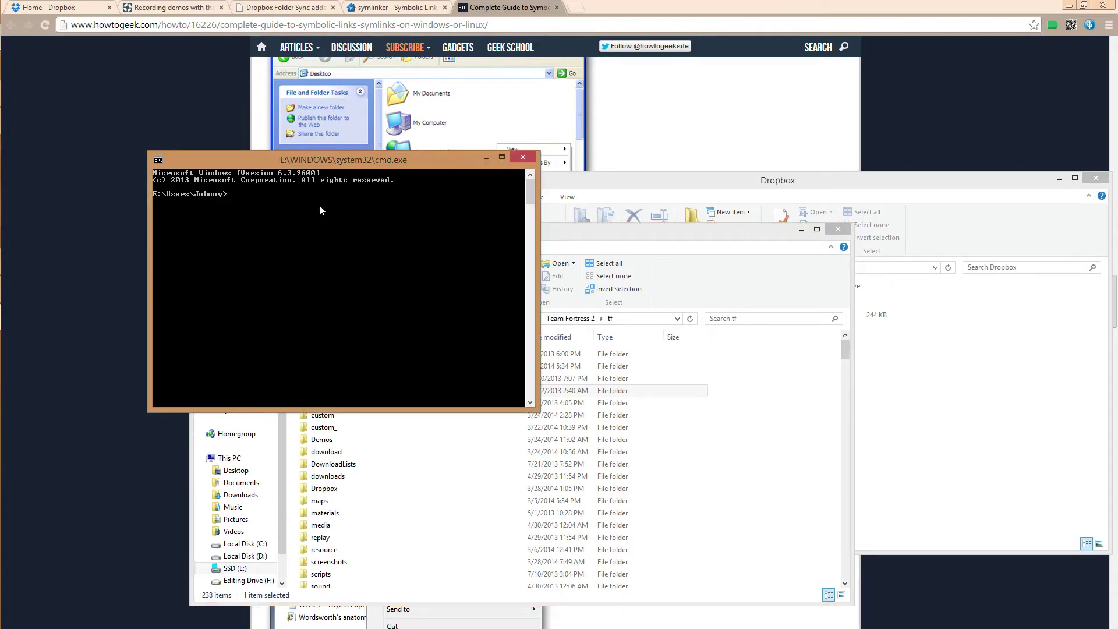
Show mklink's usage help, then enter the quoted link path ending in tf\DropboxDemos.
text(mklink)
key(Return)
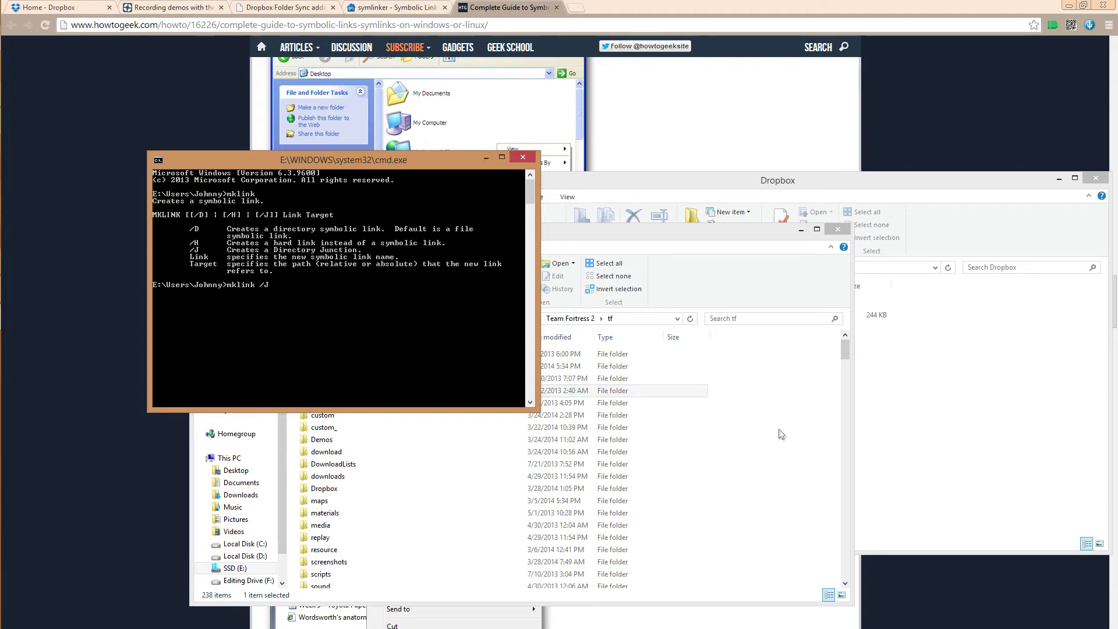
click(802, 441)
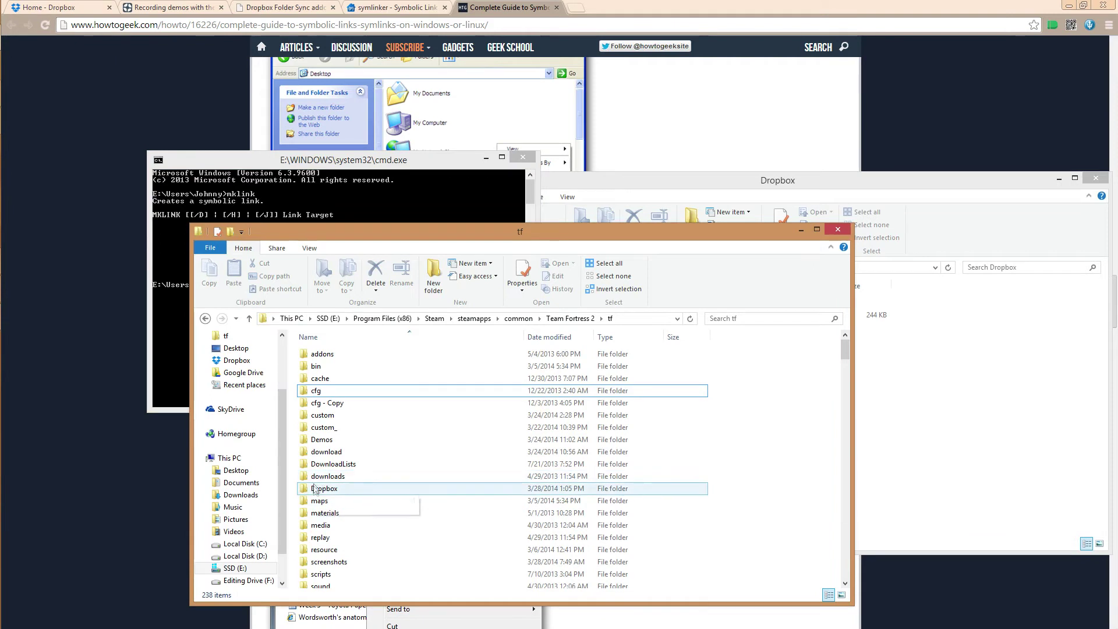
click(188, 314)
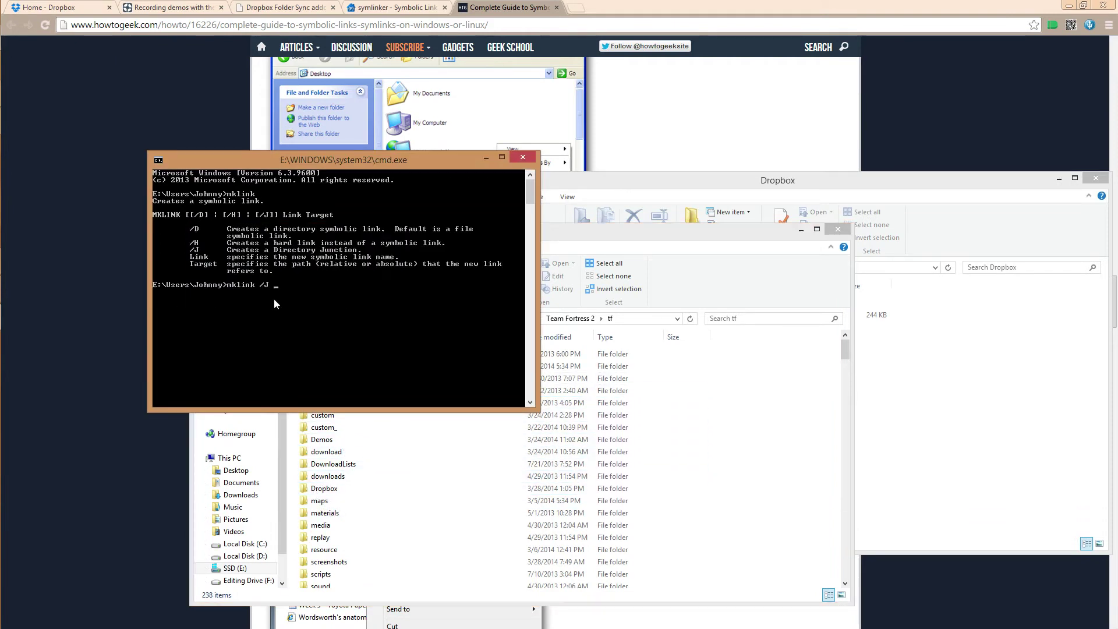
text(")
right_click(356, 297)
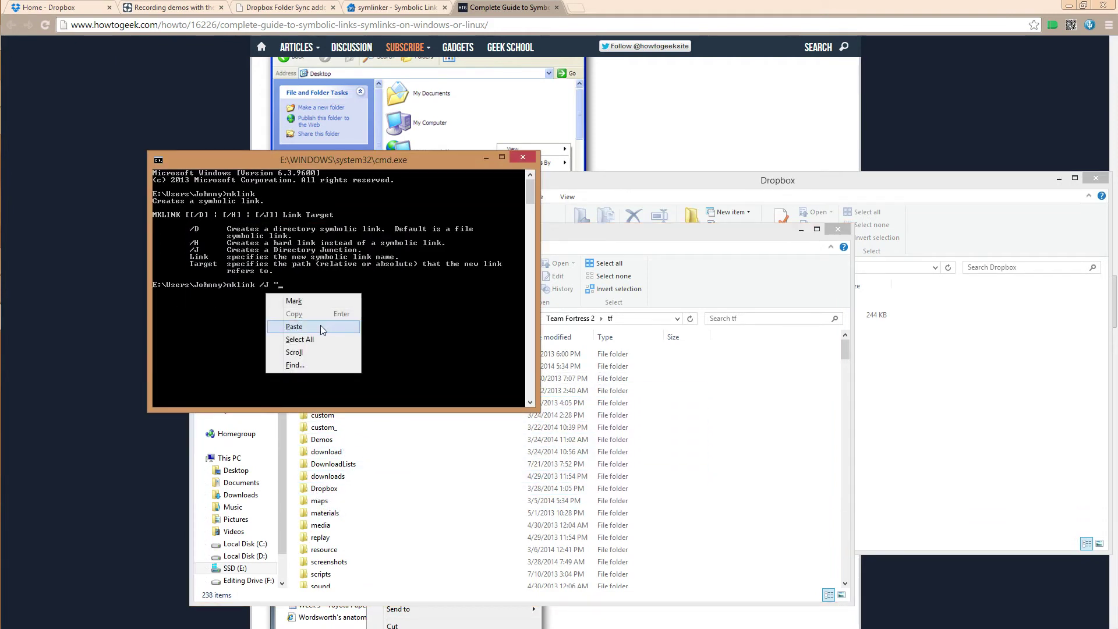
click(320, 324)
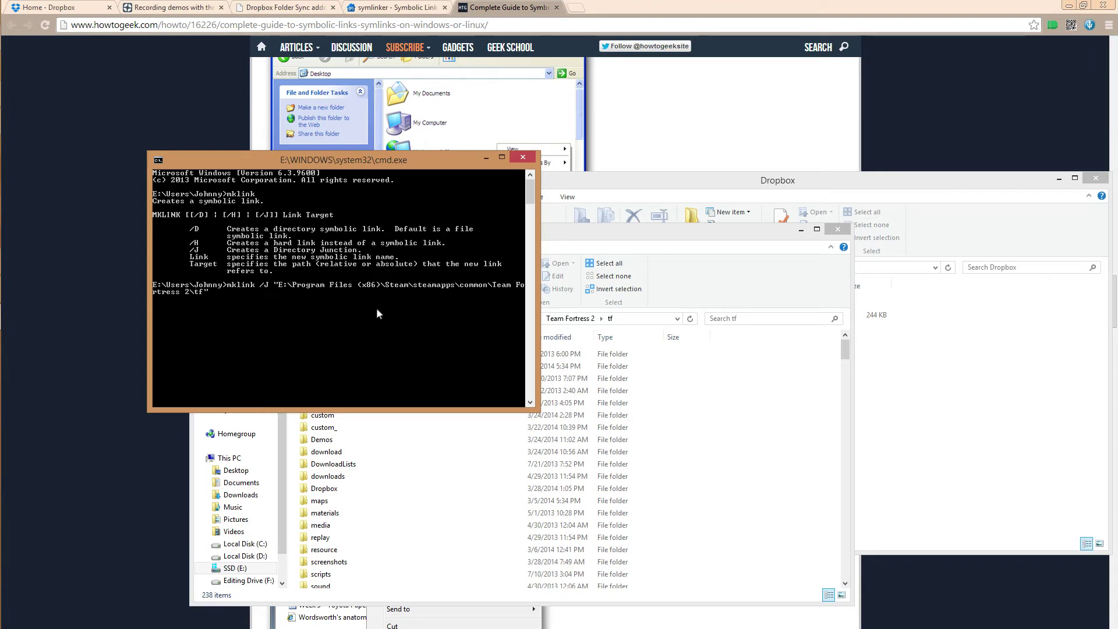
text(")
key(Left)
text(\DropboxD)
key(Right)
Add the quoted Dropbox\DropboxDemos target path and run the mklink /J junction command.
click(778, 180)
click(522, 268)
key(ctrl+c)
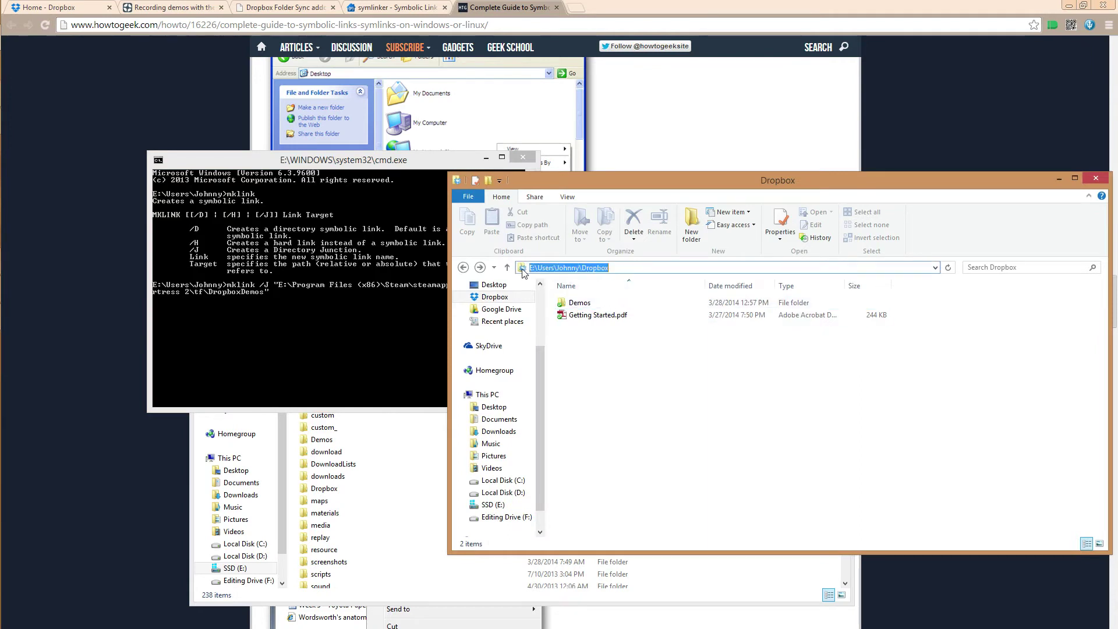
click(389, 296)
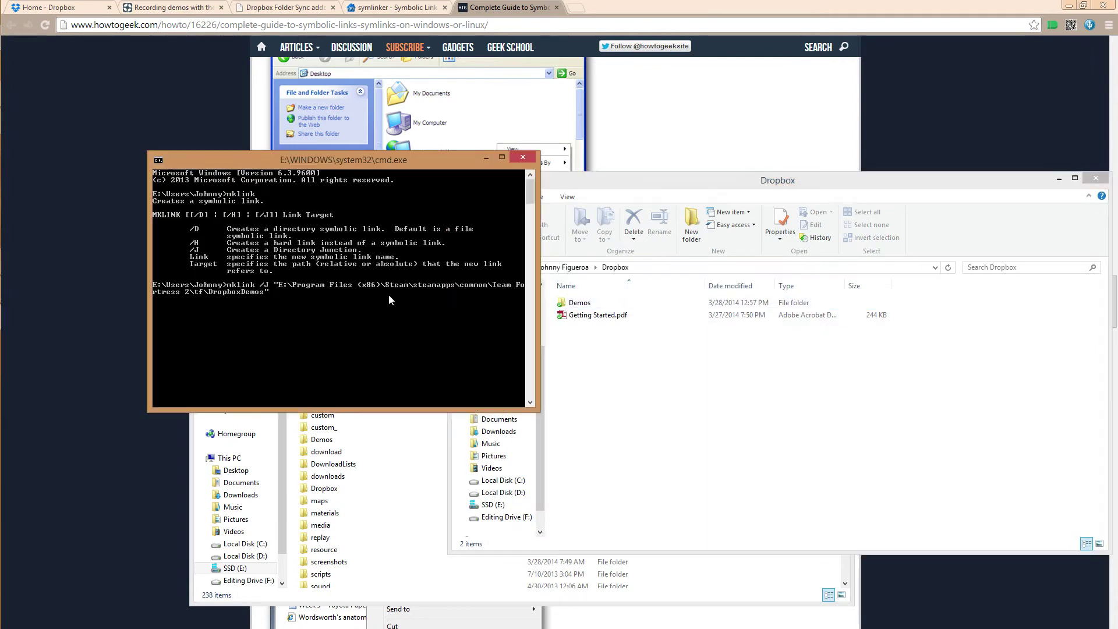
right_click(379, 308)
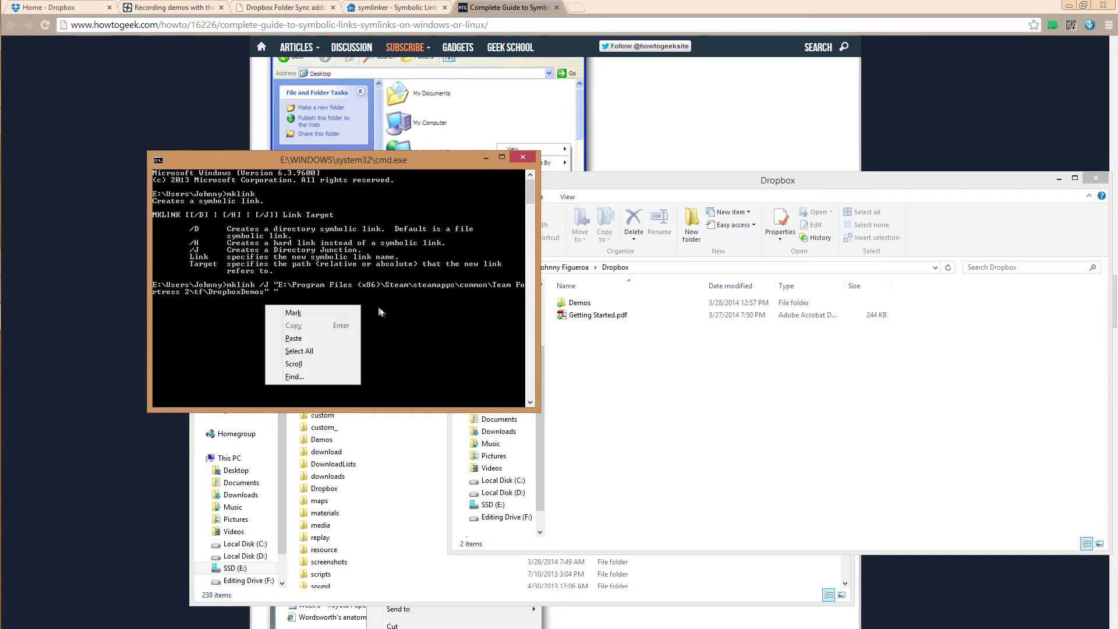
click(294, 338)
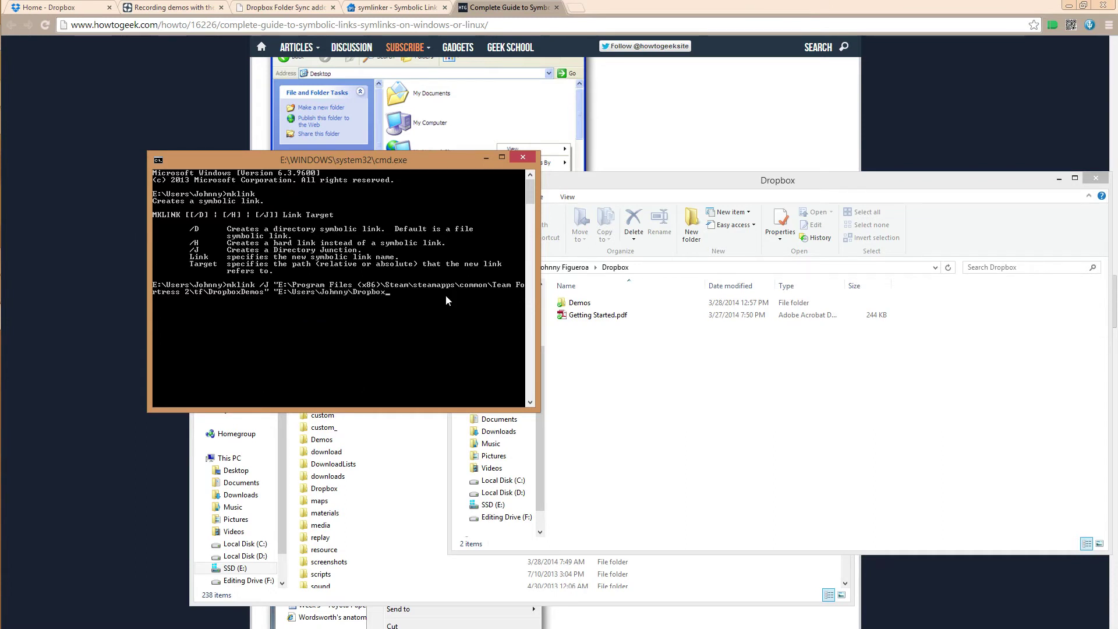
text(\DropboxDemos")
key(Return)
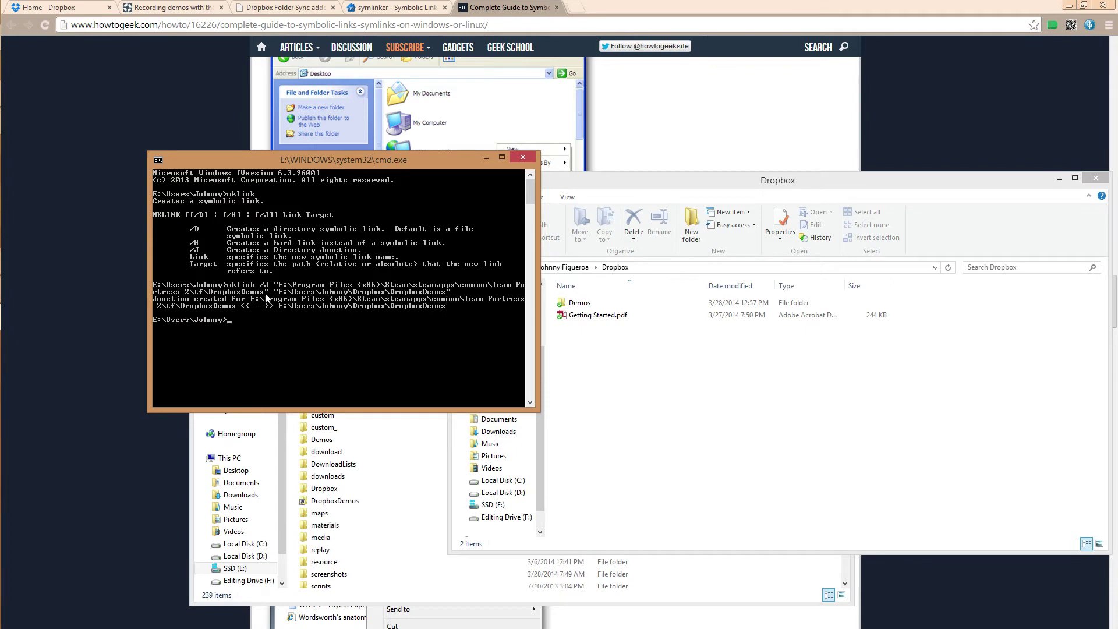
Try opening the tf DropboxDemos junction and dismiss the location-not-available errors.
double_click(385, 501)
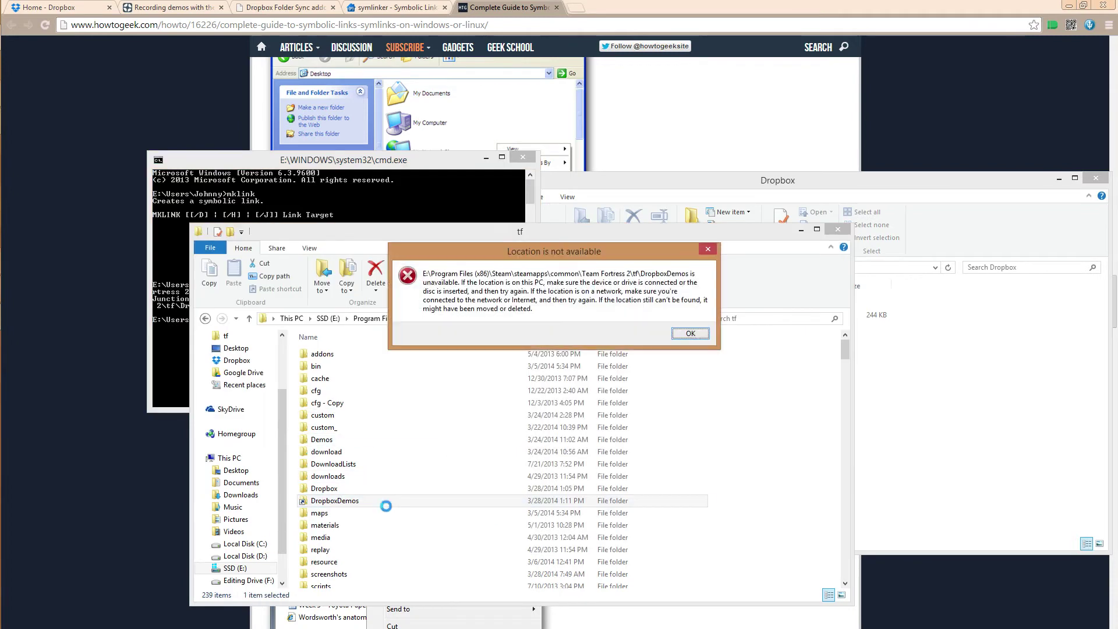
click(688, 335)
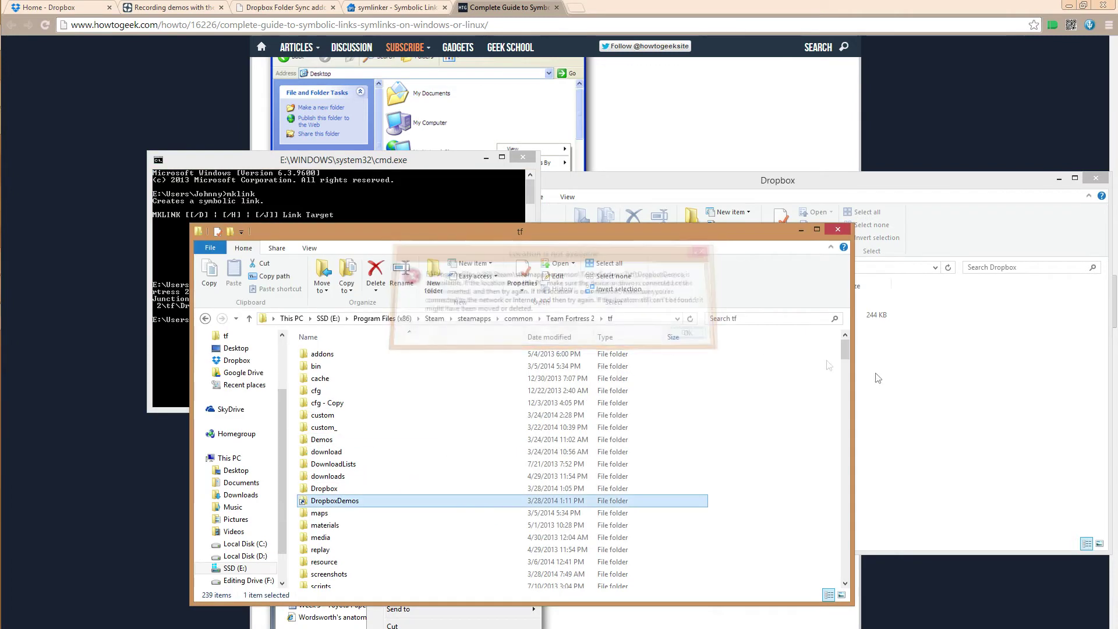
click(347, 504)
double_click(347, 504)
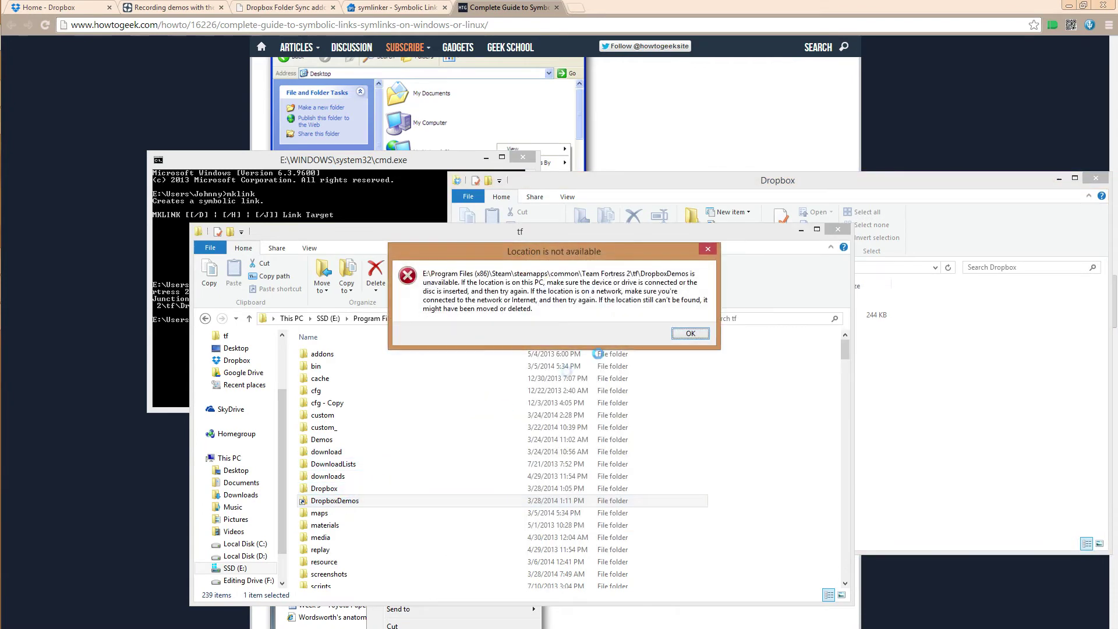
click(687, 334)
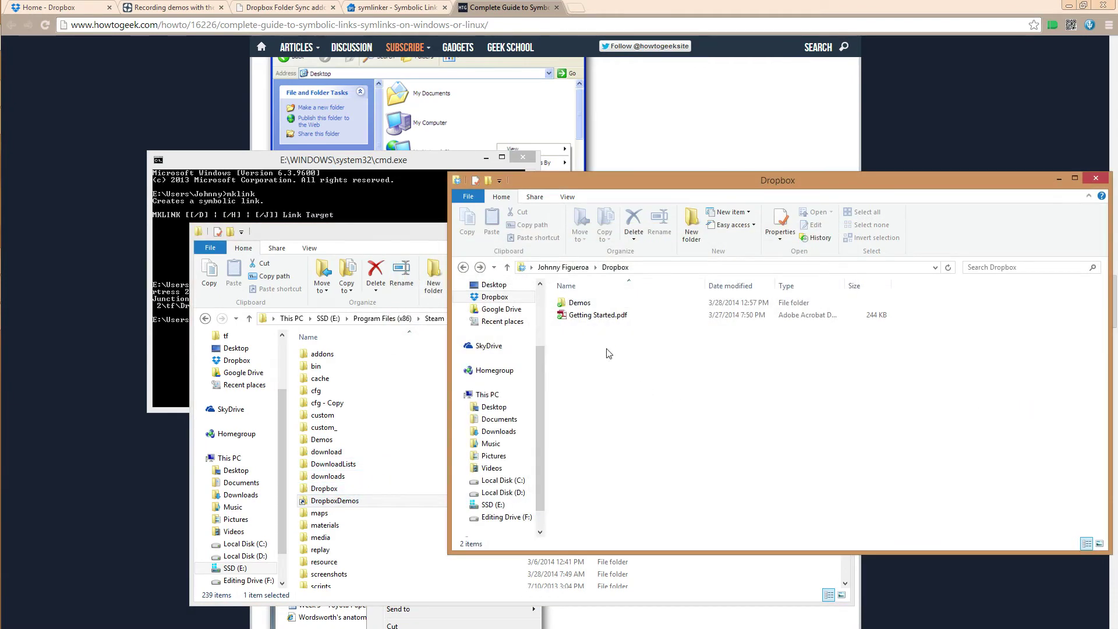
Create a new folder named DropboxDemos inside the Dropbox folder.
click(335, 502)
click(984, 413)
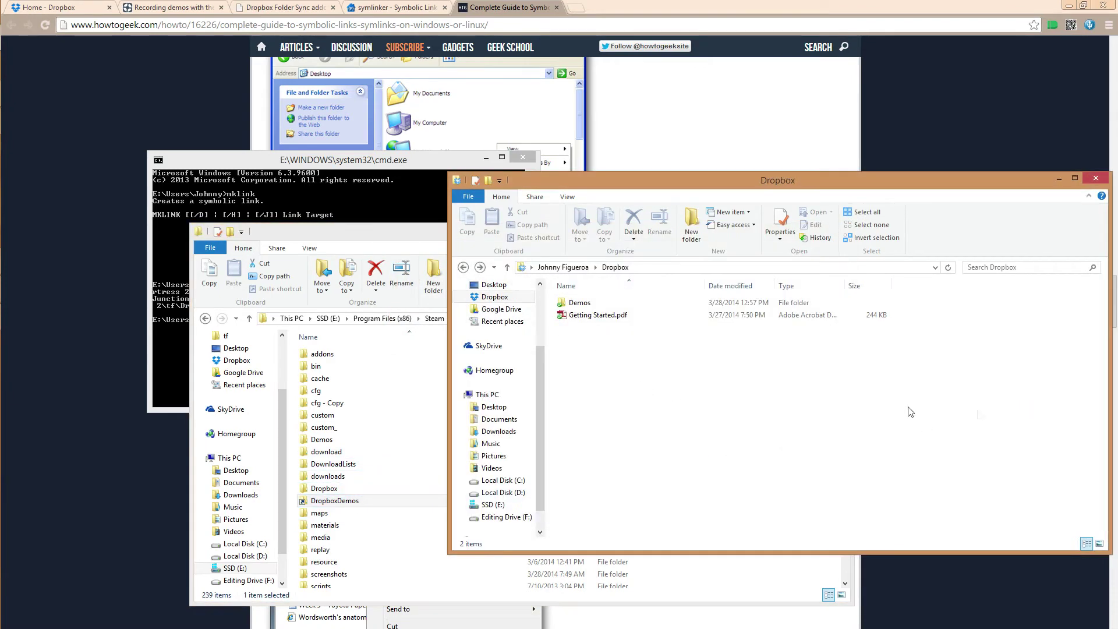
click(691, 230)
text(DropboxDemos)
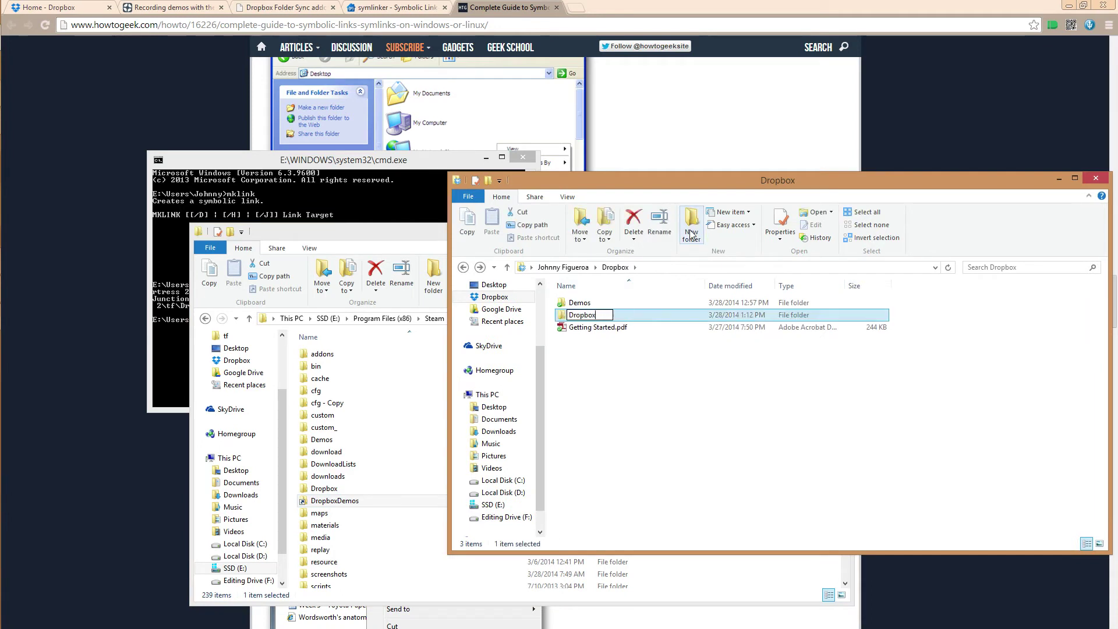
key(Return)
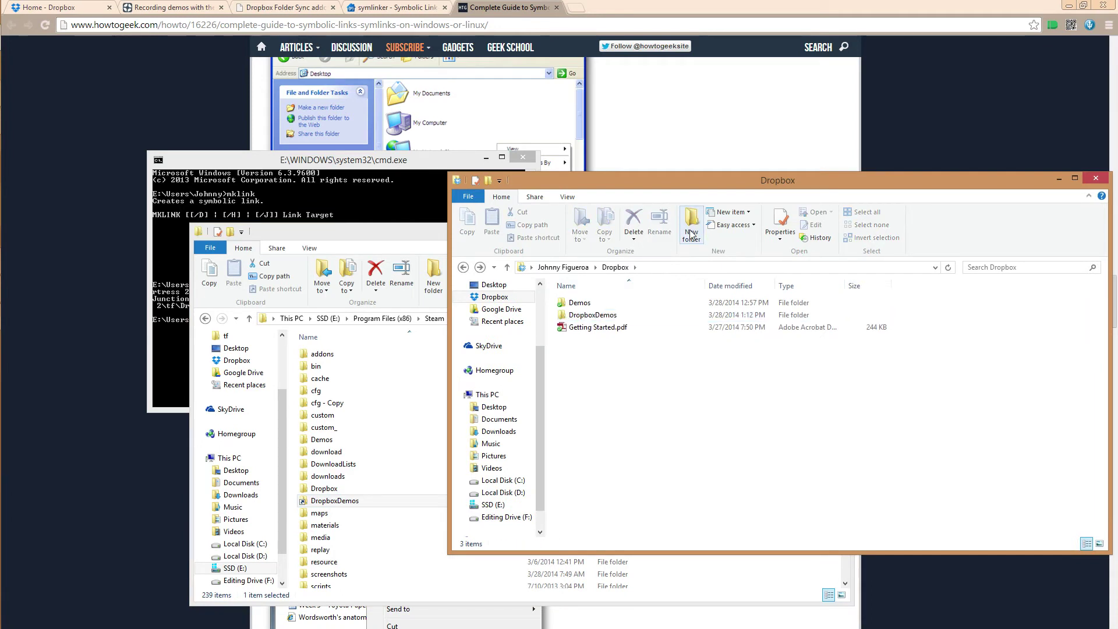
Open both DropboxDemos folders, then return to the Dropbox Folder Sync addon page.
click(582, 315)
double_click(335, 501)
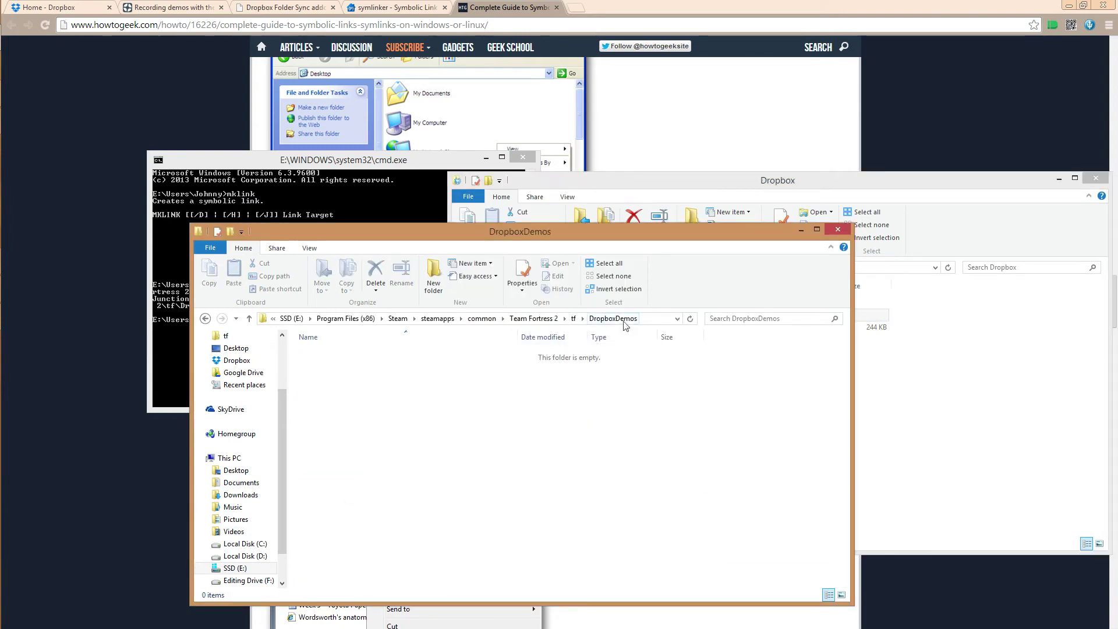
click(983, 387)
double_click(611, 315)
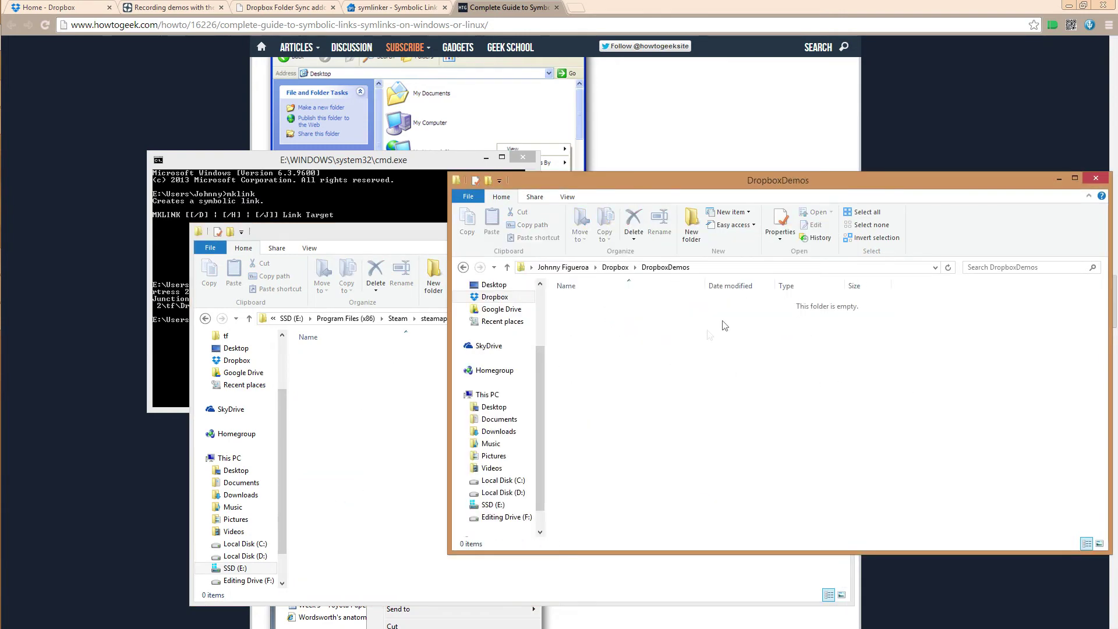
click(349, 7)
click(285, 7)
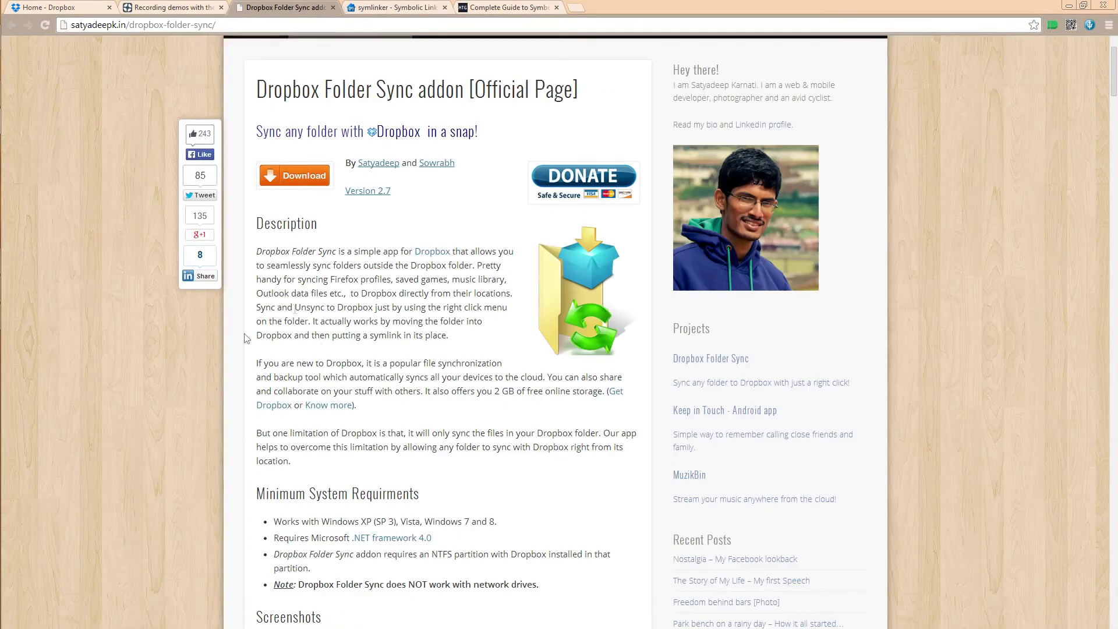
Close the Command Prompt window.
key(alt+Tab)
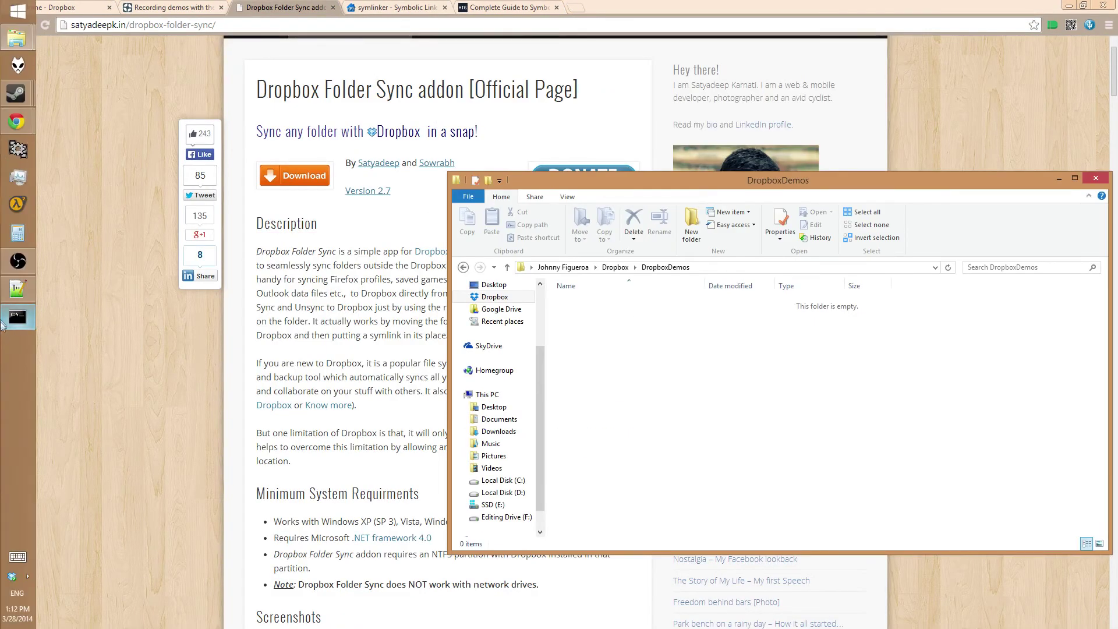
click(5, 321)
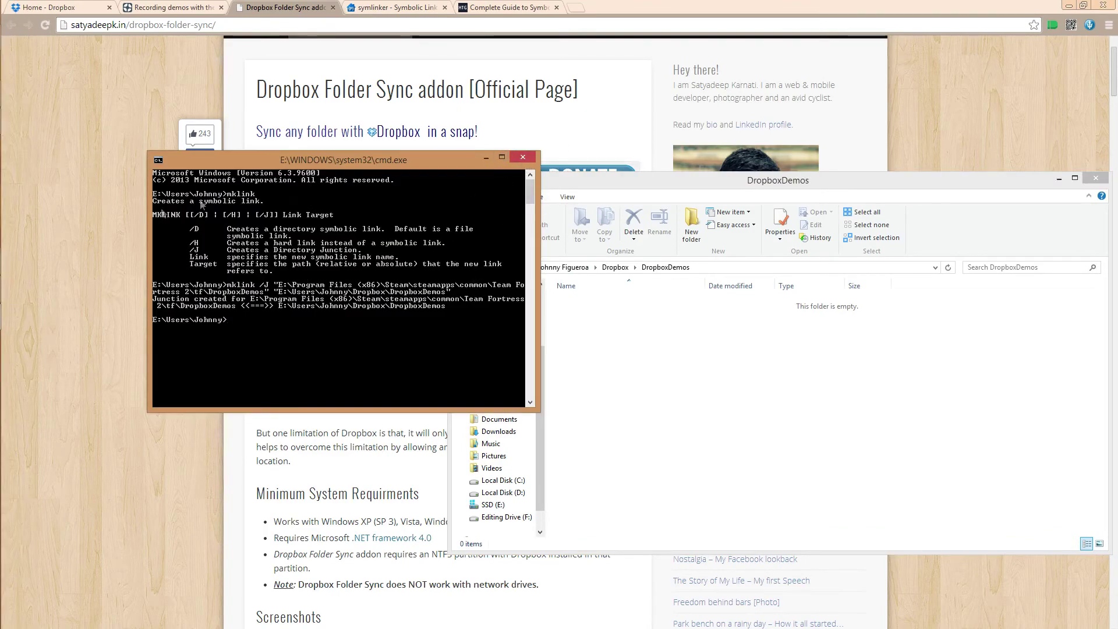
drag(373, 160, 313, 195)
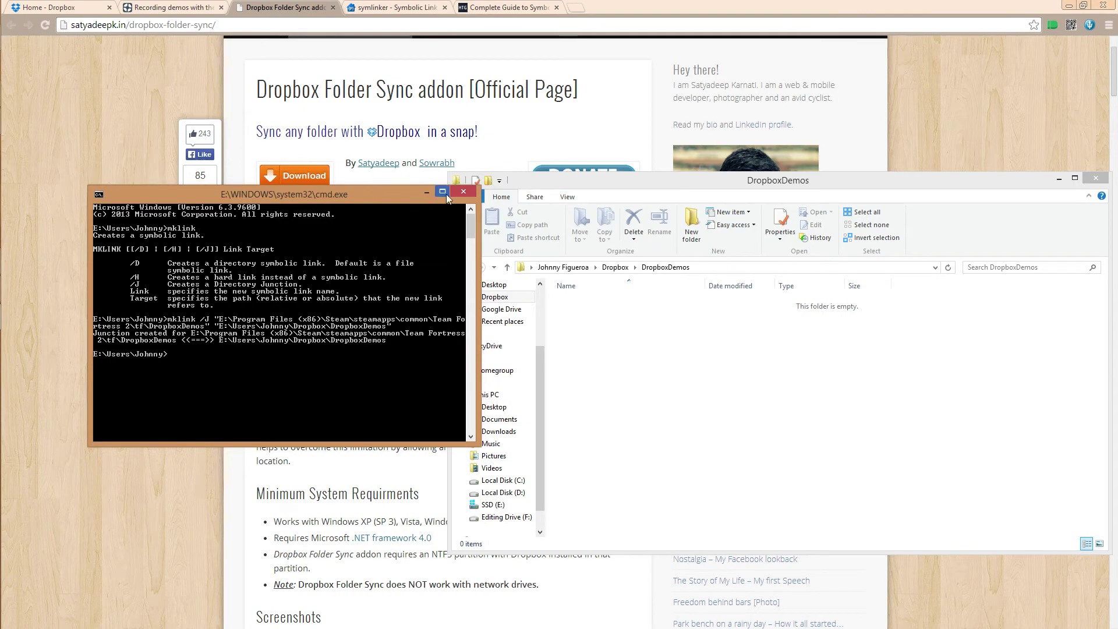
click(468, 191)
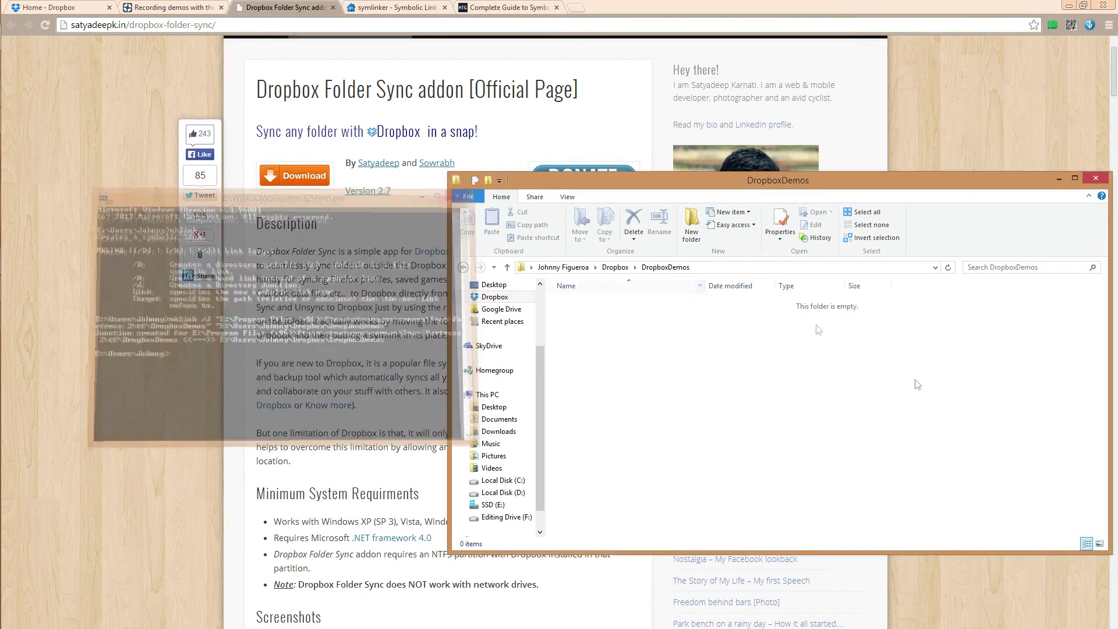
Open tf\cfg\autoexec.cfg and check that line 135 sets prec_dir to DropboxDemos.
click(110, 145)
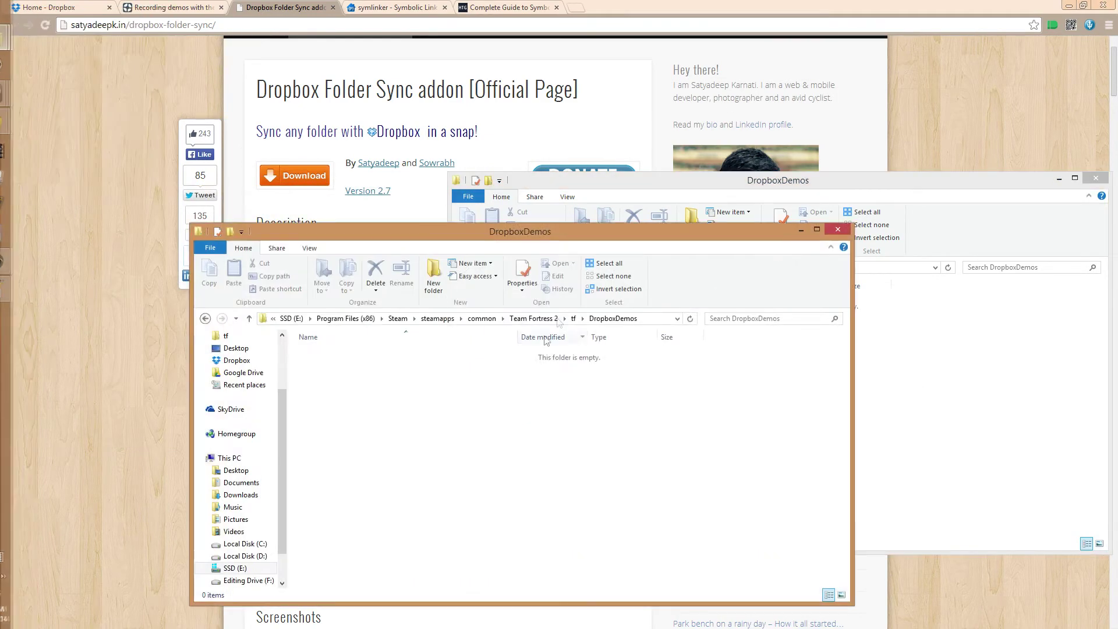
click(577, 319)
double_click(357, 392)
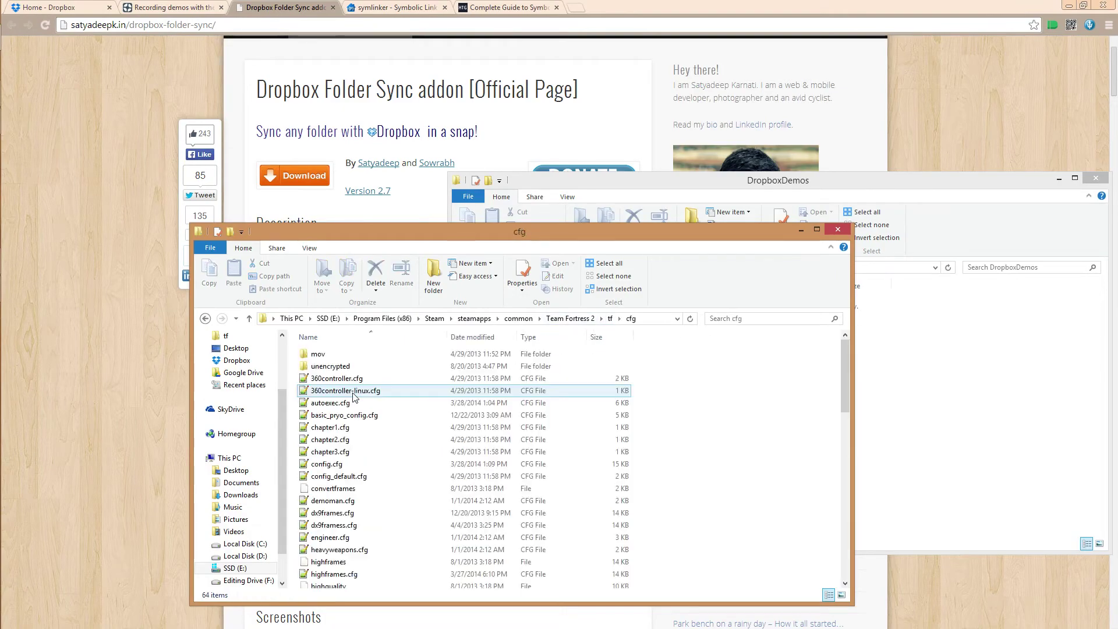
double_click(374, 402)
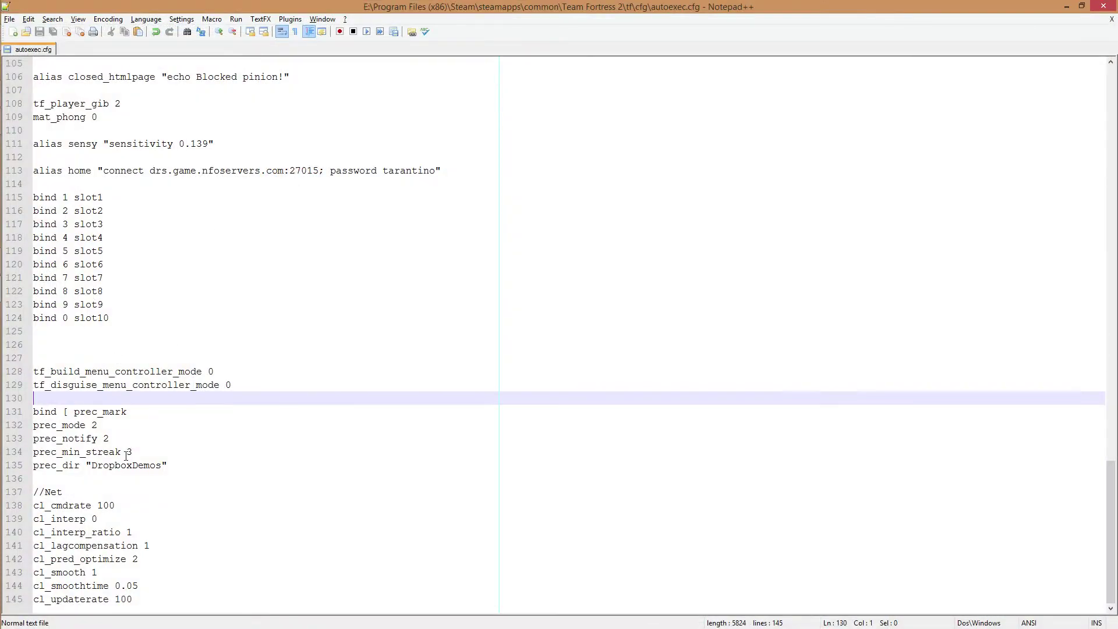
drag(41, 464, 50, 464)
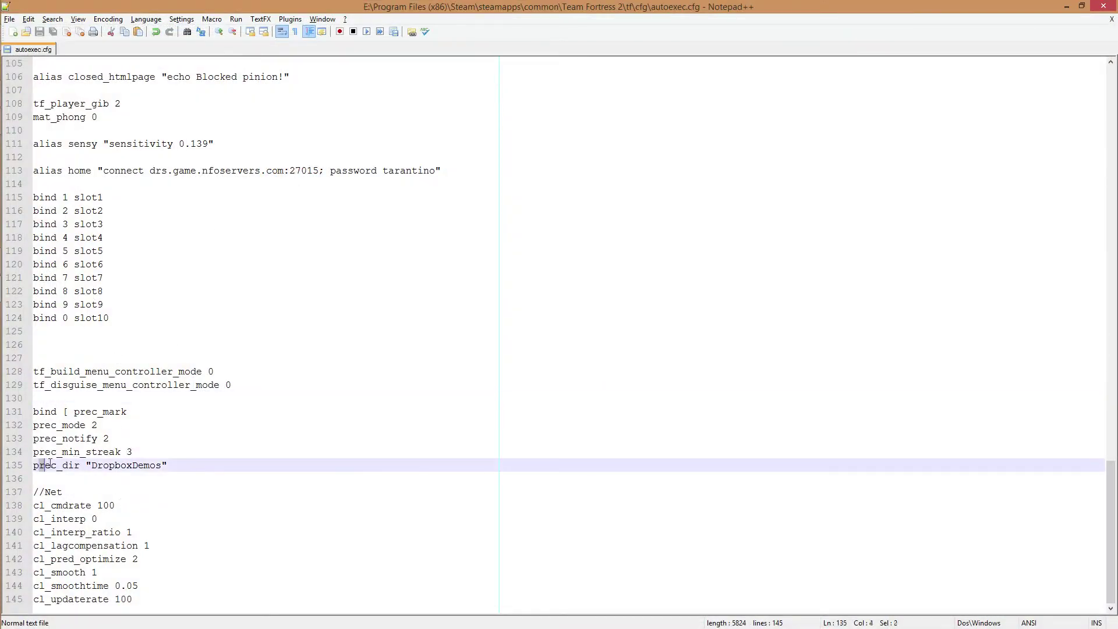
double_click(118, 465)
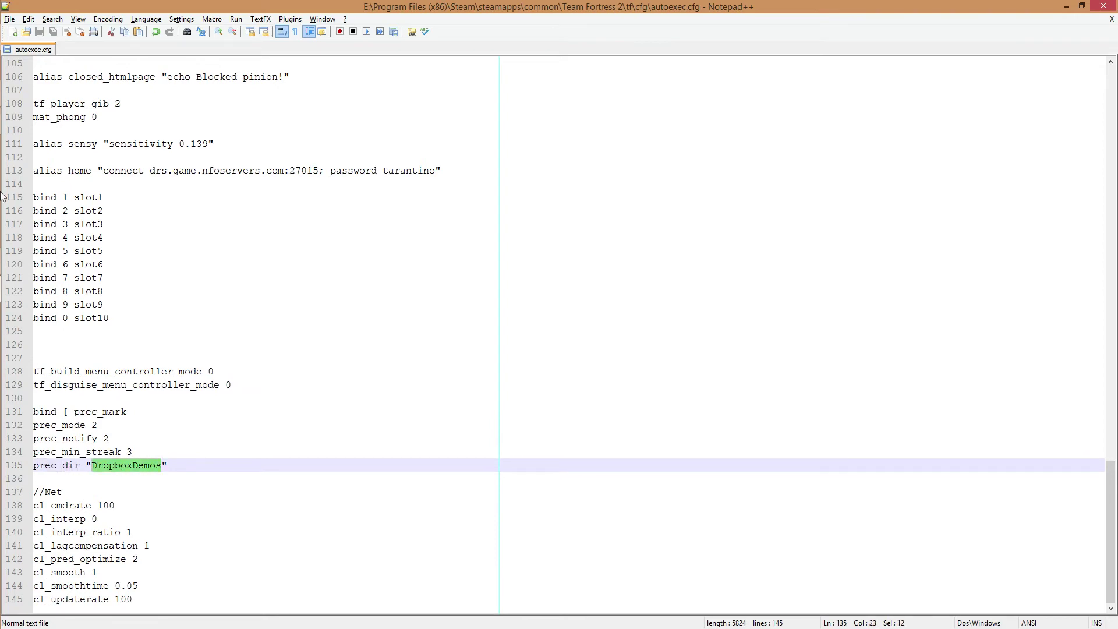
Look in the empty tf\DropboxDemos folder, minimize Notepad++, and show Dropbox's DropboxDemos window.
mouse_move(16, 38)
click(146, 75)
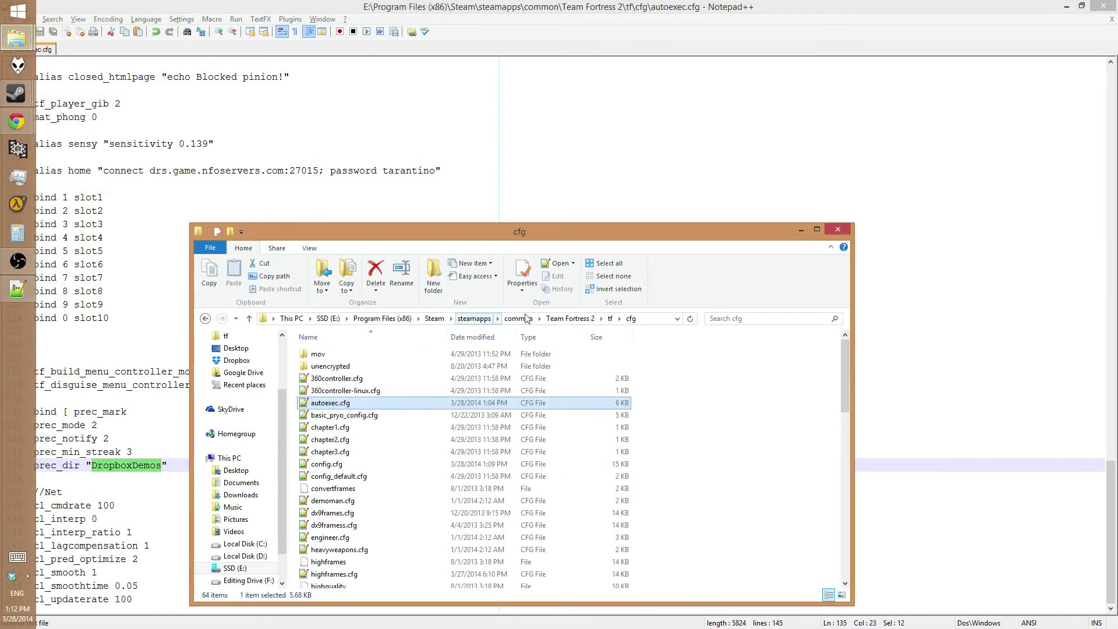
click(609, 319)
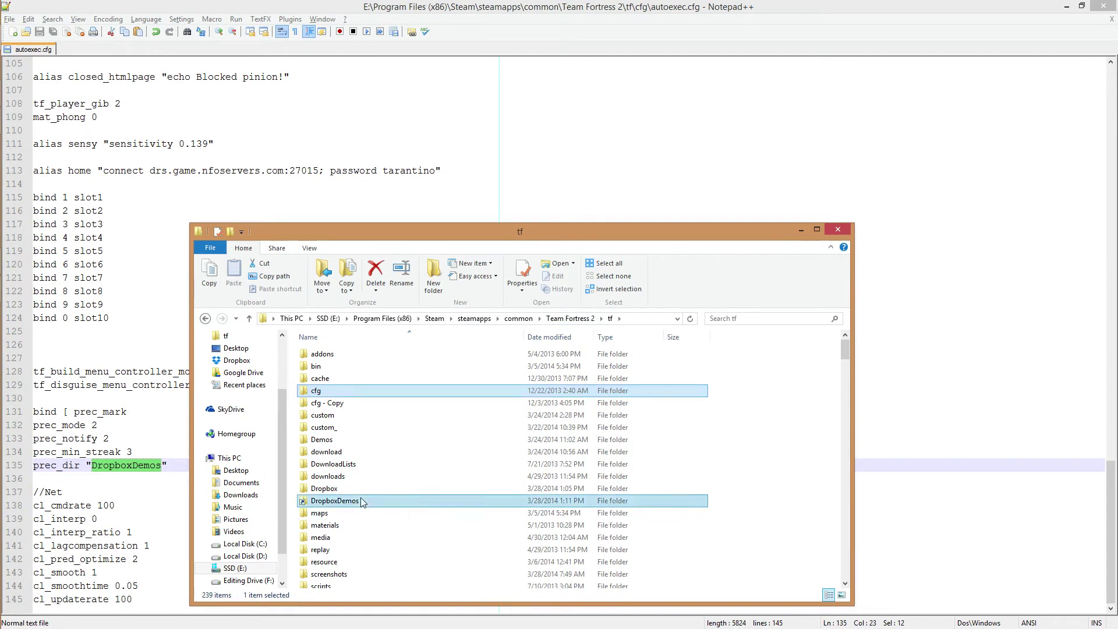
double_click(335, 500)
key(BackSpace)
click(144, 465)
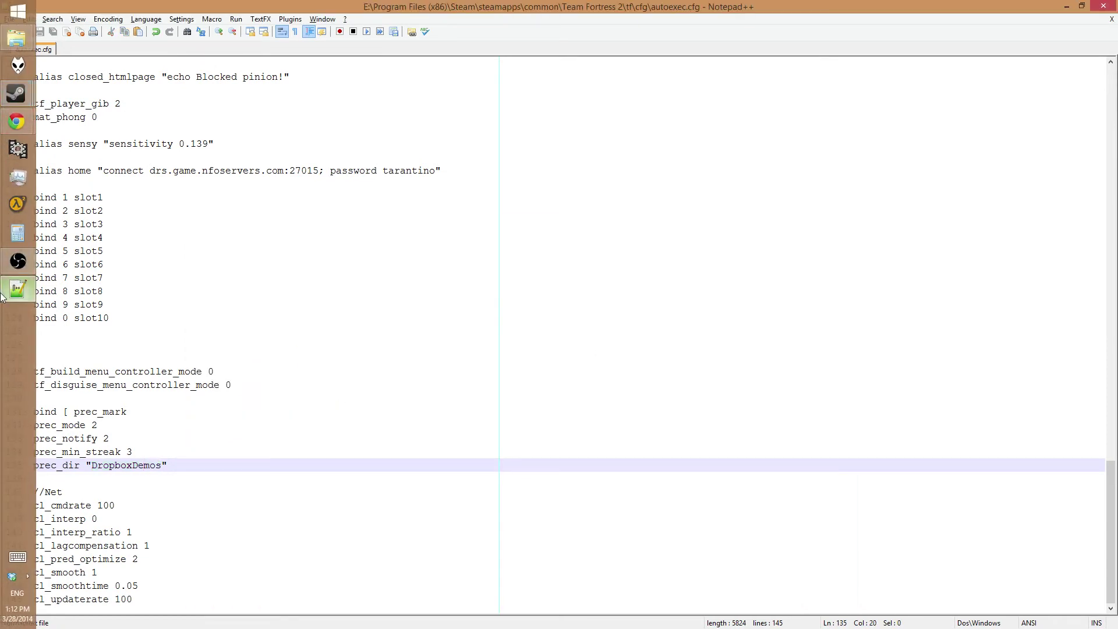
click(2, 297)
click(650, 315)
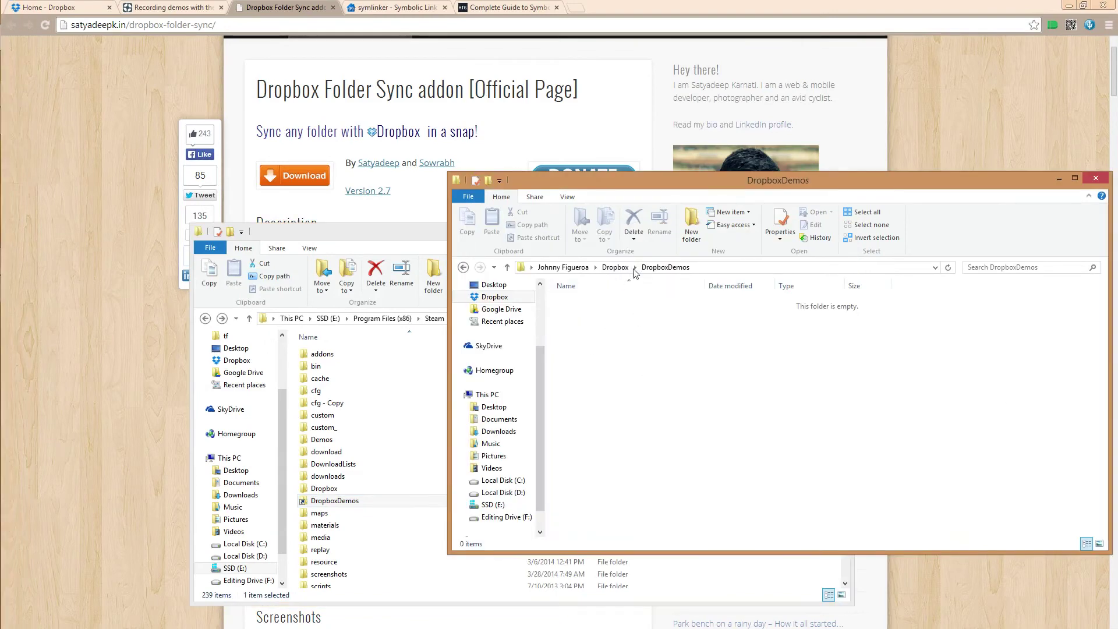
Launch Team Fortress 2 from Steam's taskbar jump list.
mouse_move(2, 216)
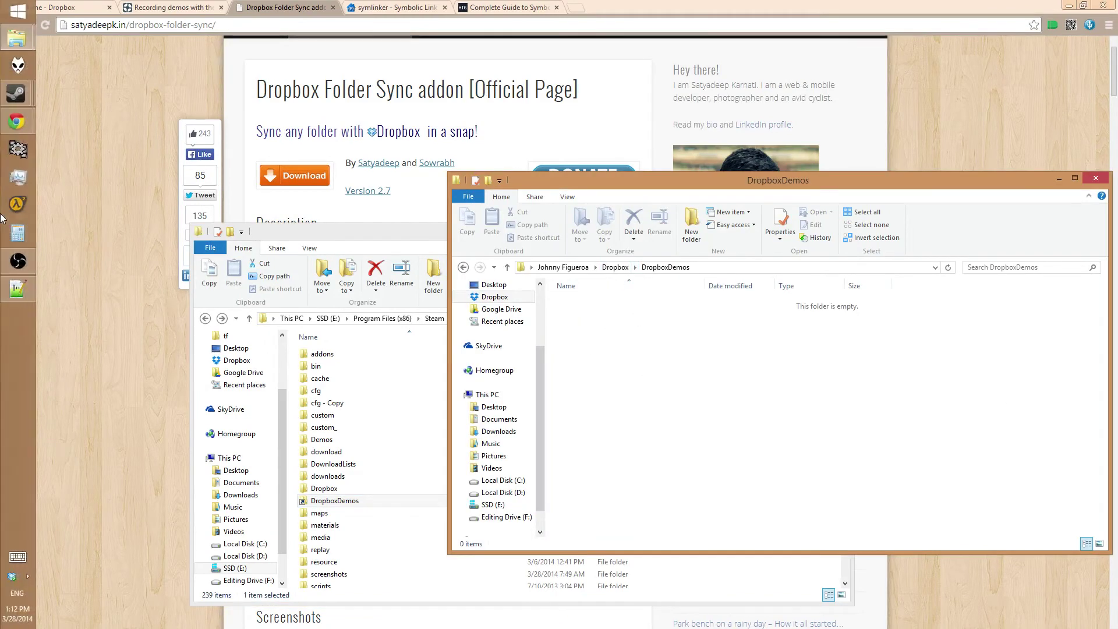
right_click(2, 104)
click(100, 25)
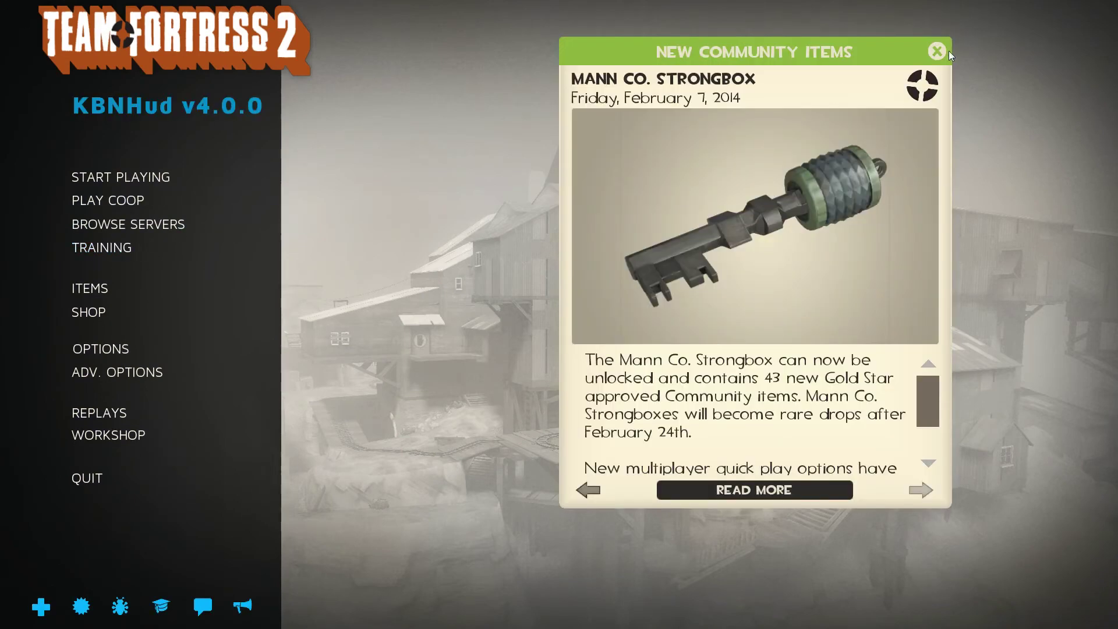
Dismiss the New Community Items news and the Dalokohs Bar notice, then open the server browser.
click(938, 48)
click(806, 84)
click(800, 201)
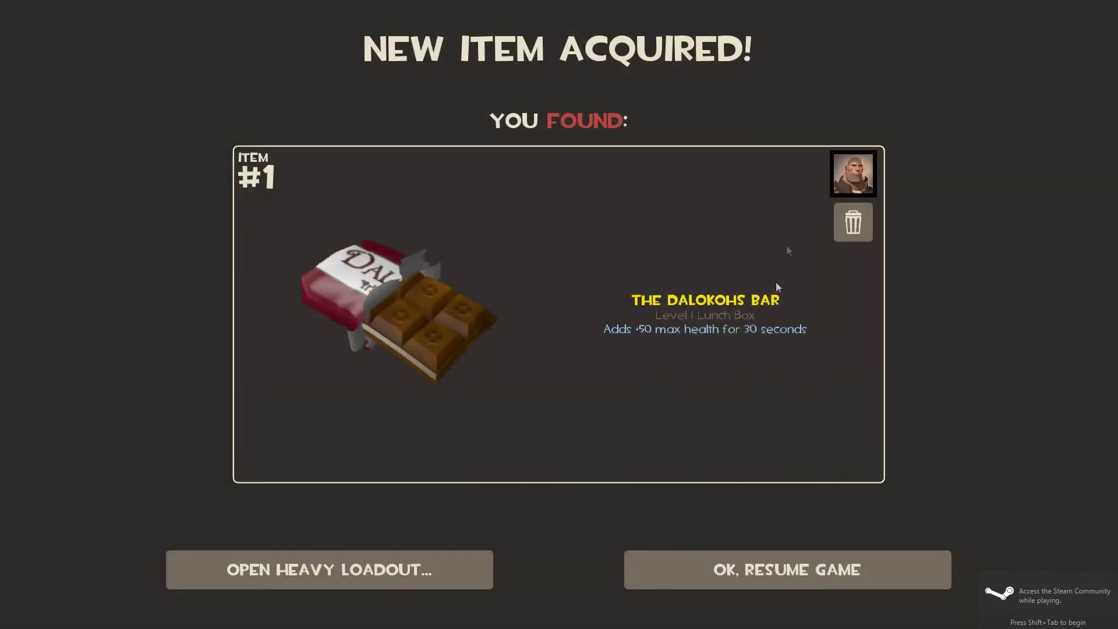
click(724, 568)
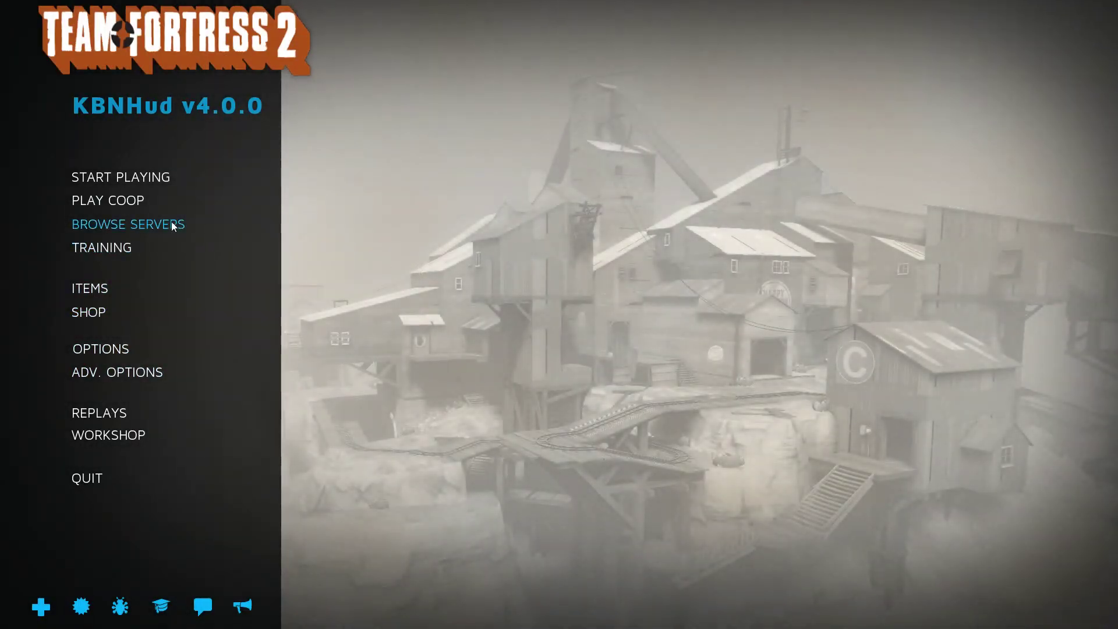
click(172, 225)
Join the first listed server, skim the How-To Geek symlink guide in Chrome, then return to the game.
double_click(424, 213)
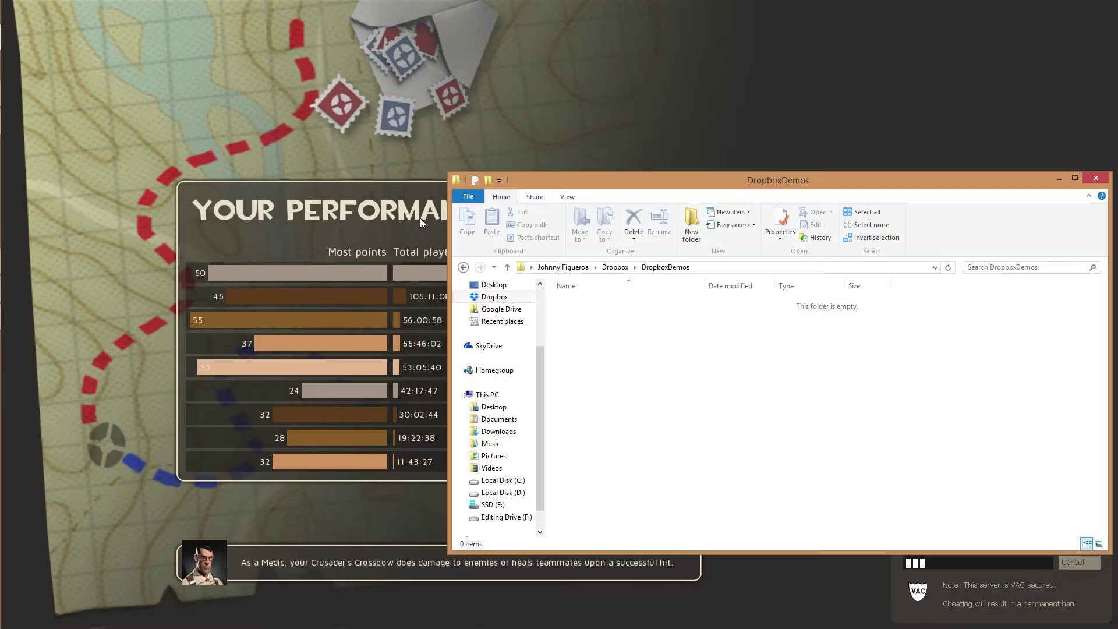
mouse_move(17, 122)
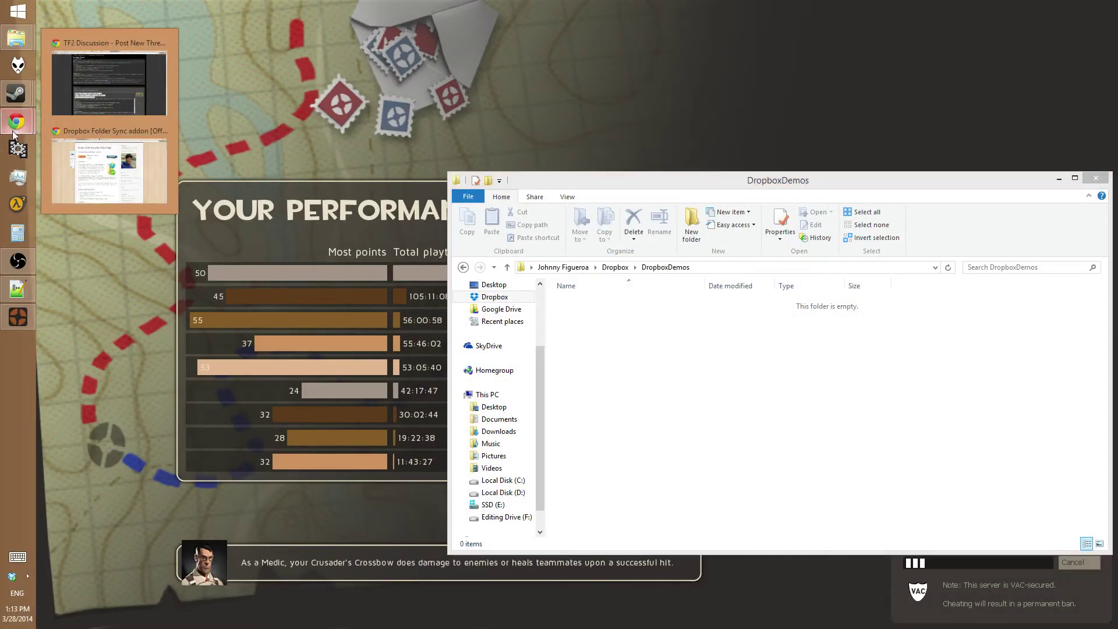
click(123, 170)
click(524, 7)
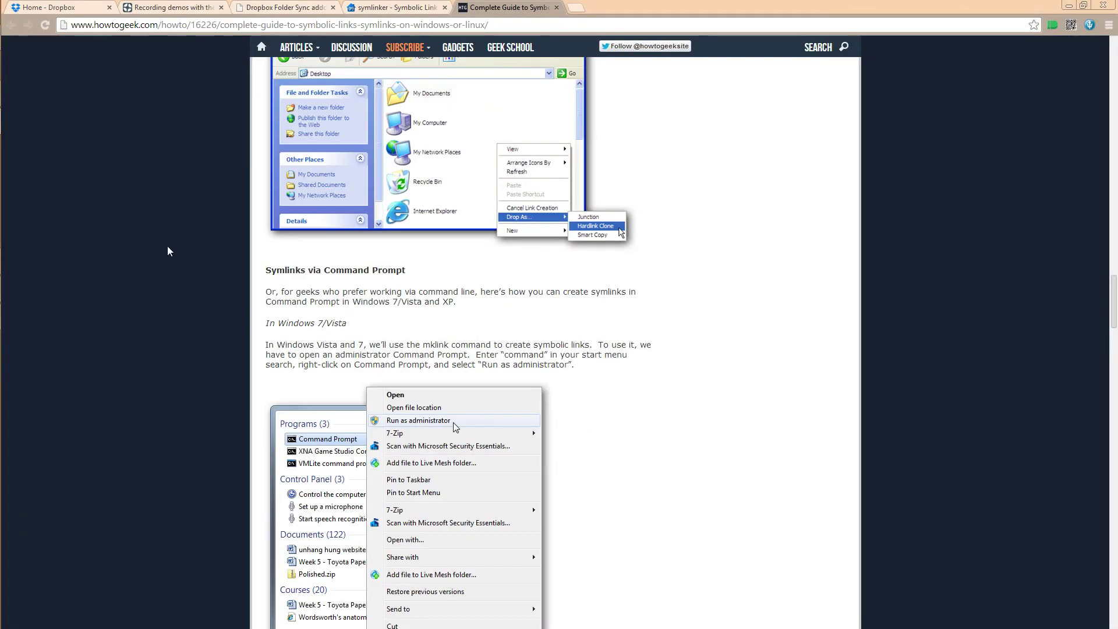
scroll(451, 408, down, 4)
scroll(448, 397, down, 20)
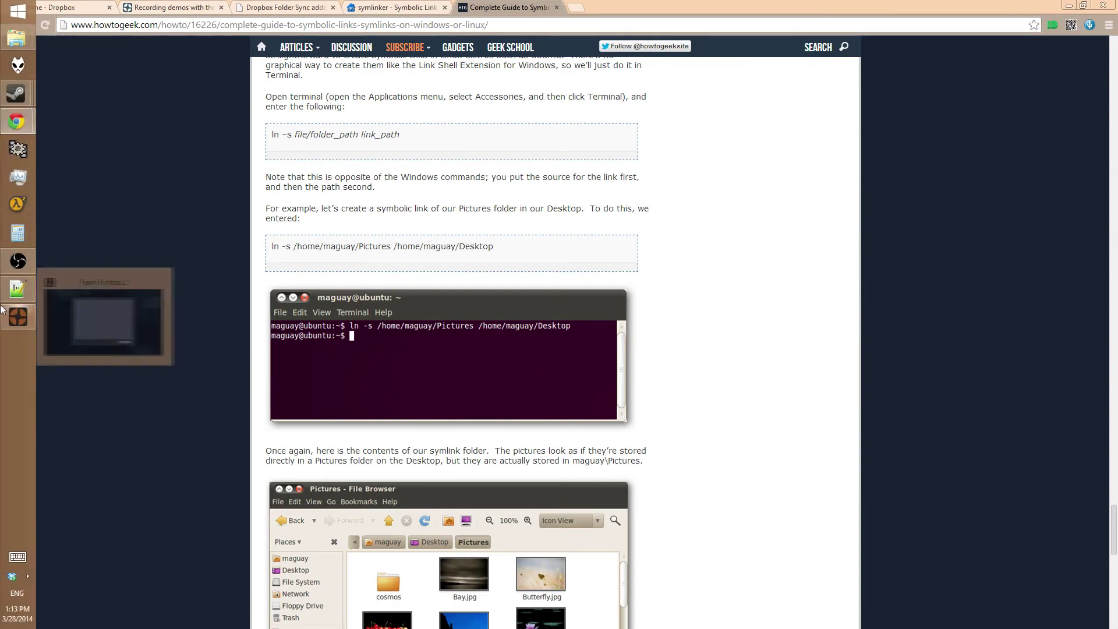
click(89, 323)
Close the server message and join a random team as Soldier.
click(761, 505)
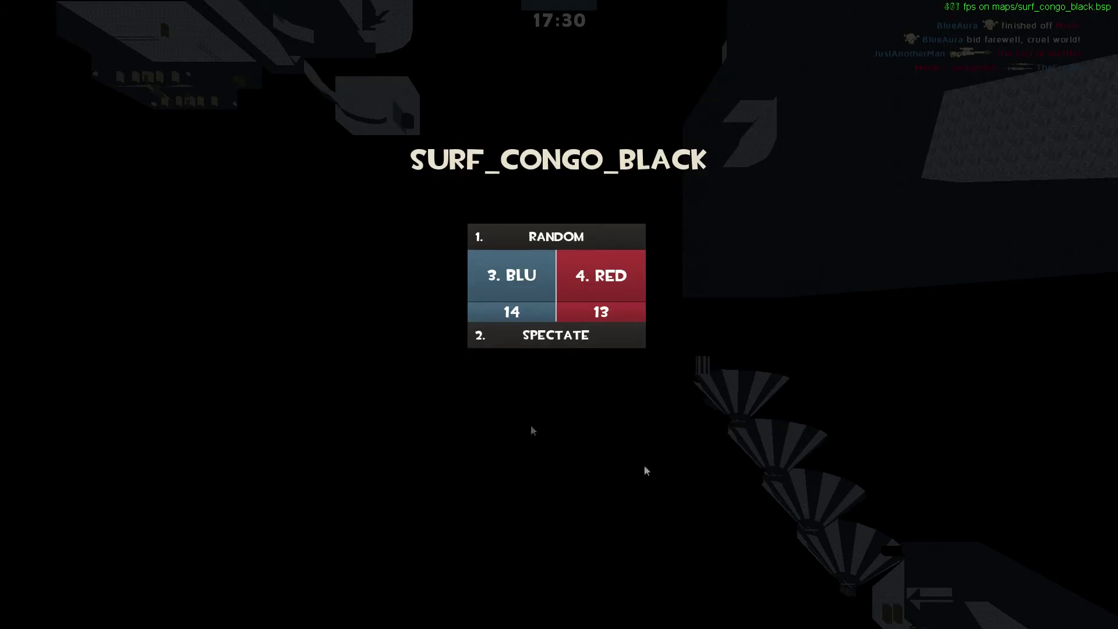
click(572, 232)
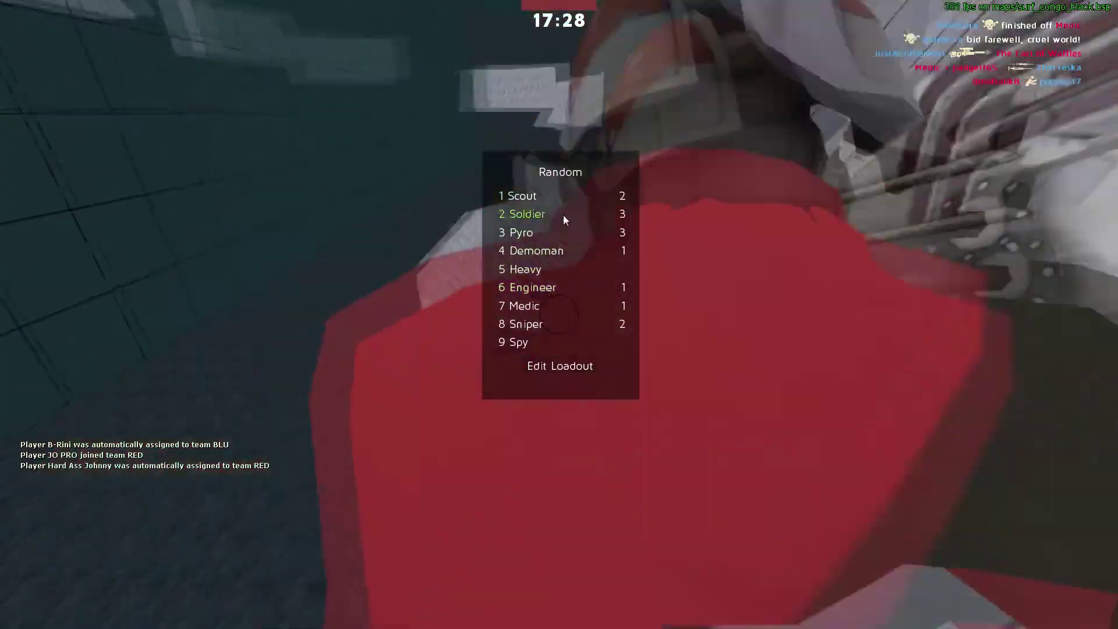
click(563, 215)
Start a demo recording with prec_record from the console.
key(grave)
text(prec_recr)
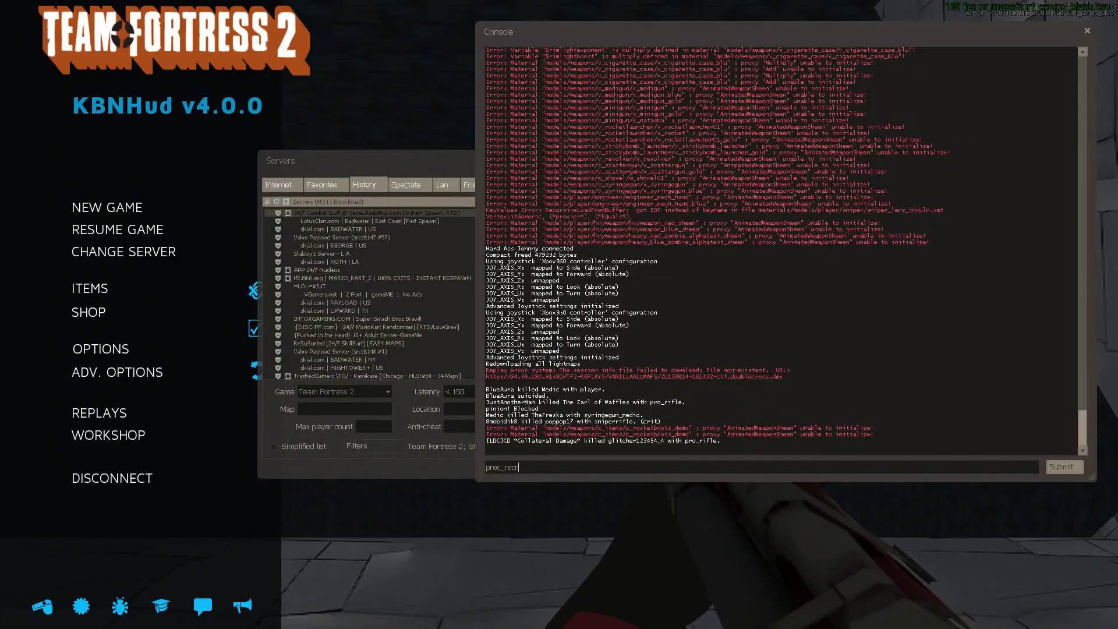
key(BackSpace)
text(or)
text(d)
key(Return)
key(grave)
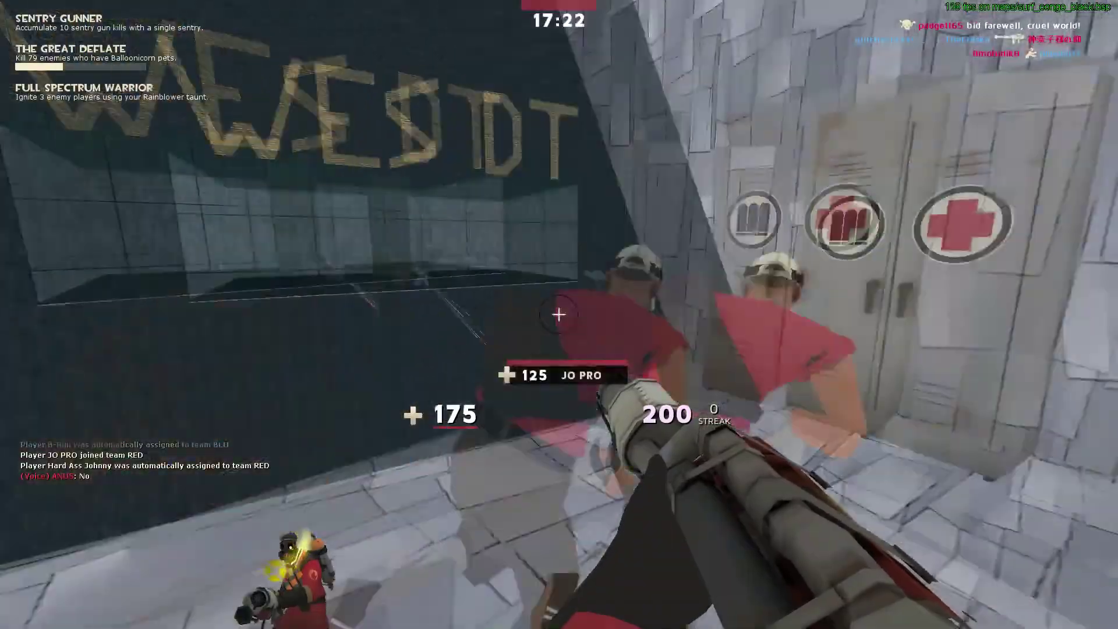
Run prec_dir in the console to confirm demos save to DropboxDemos, then leave the game.
key(grave)
text(prec_)
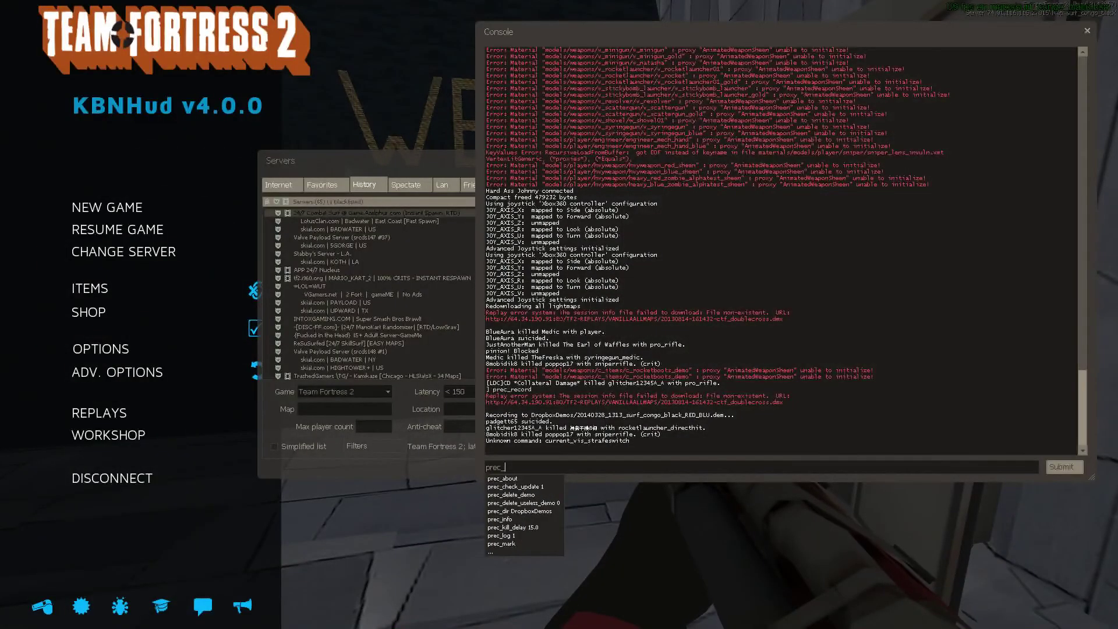
text(dir)
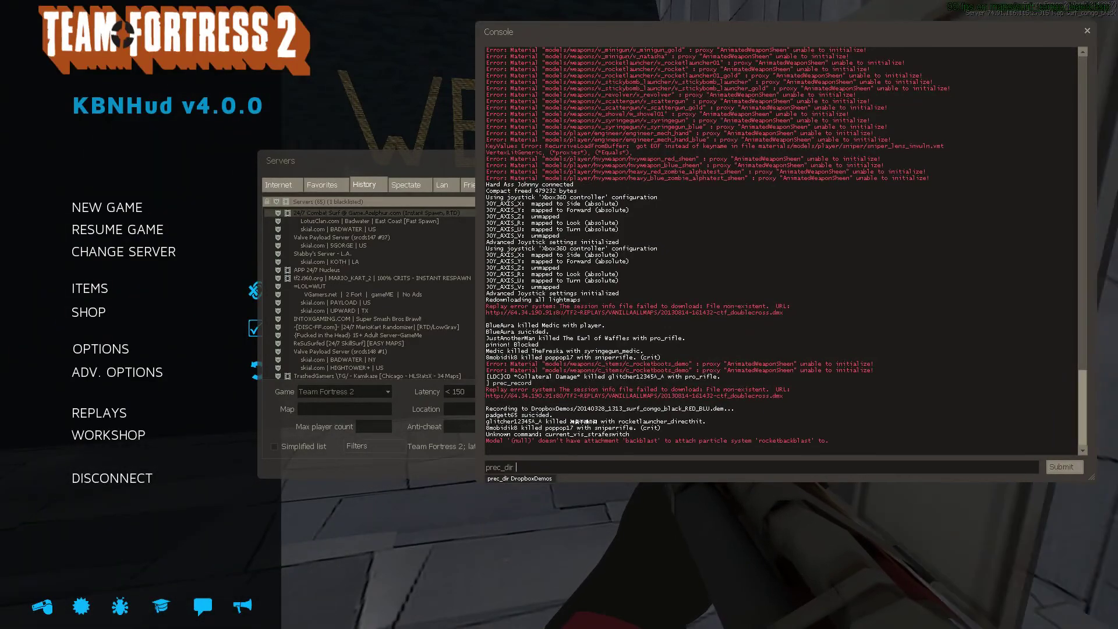
key(Return)
key(grave)
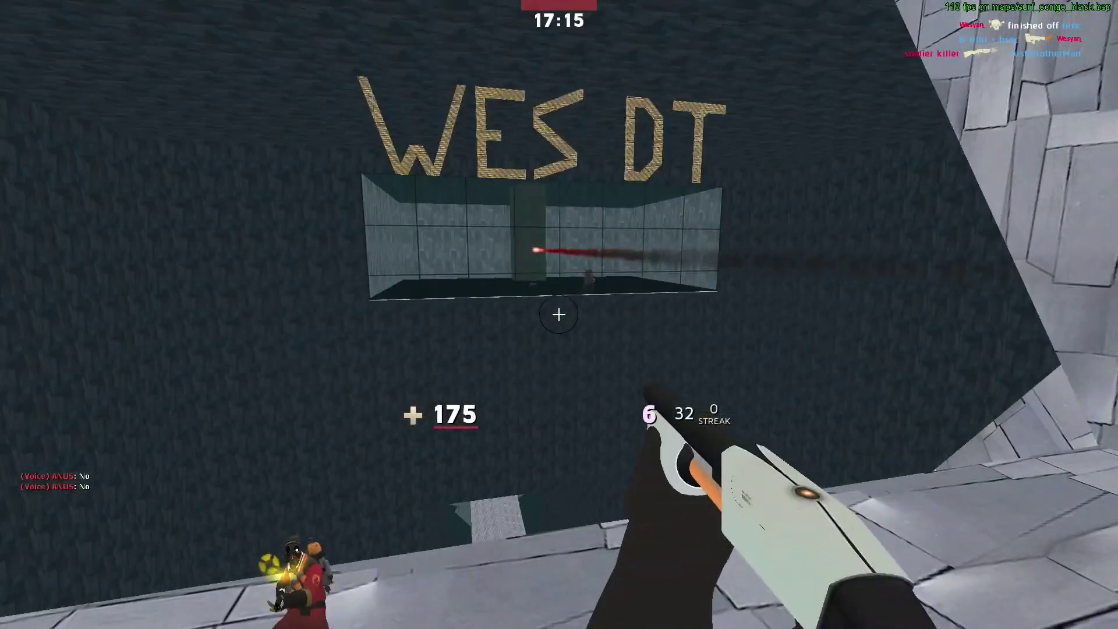
key(alt+Tab)
Open tf\DropboxDemos and select the new surf_congo_black .dem file.
mouse_move(1, 260)
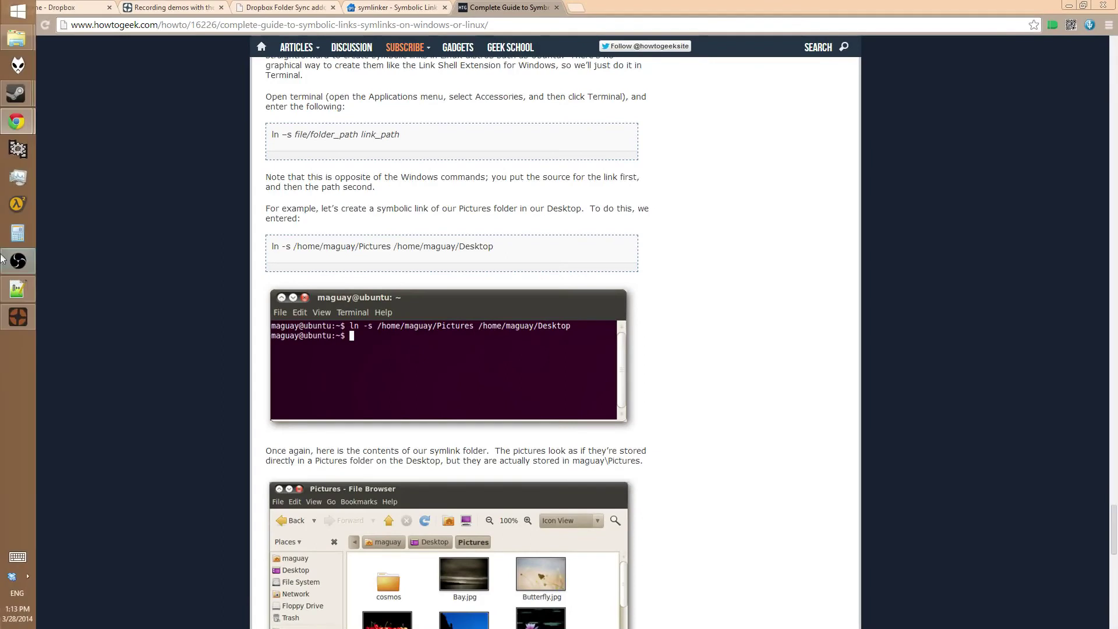
mouse_move(17, 39)
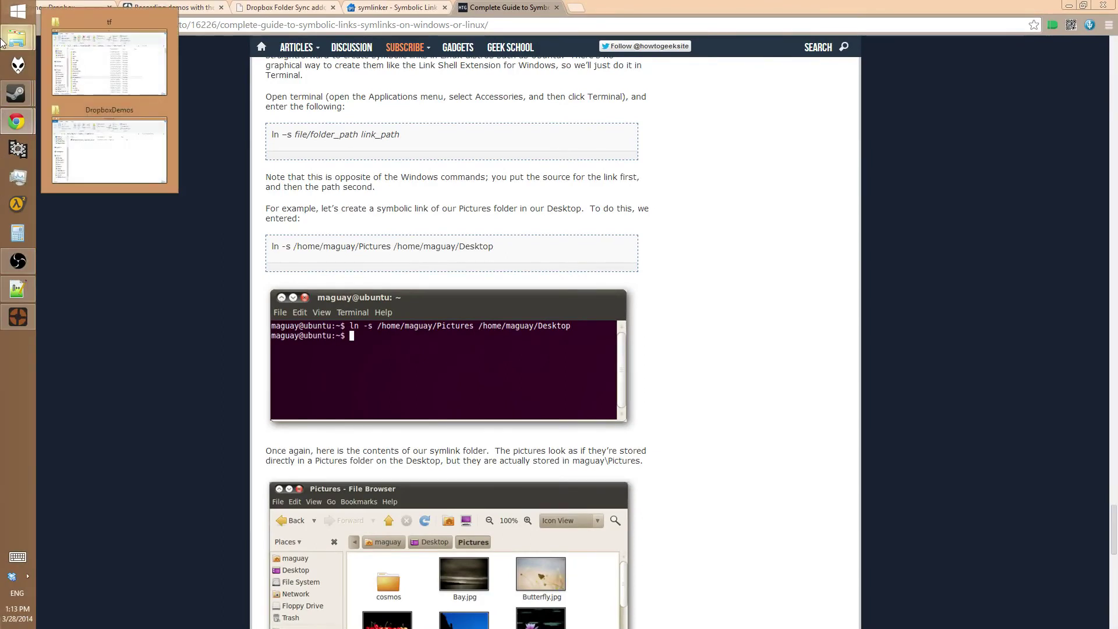
click(107, 74)
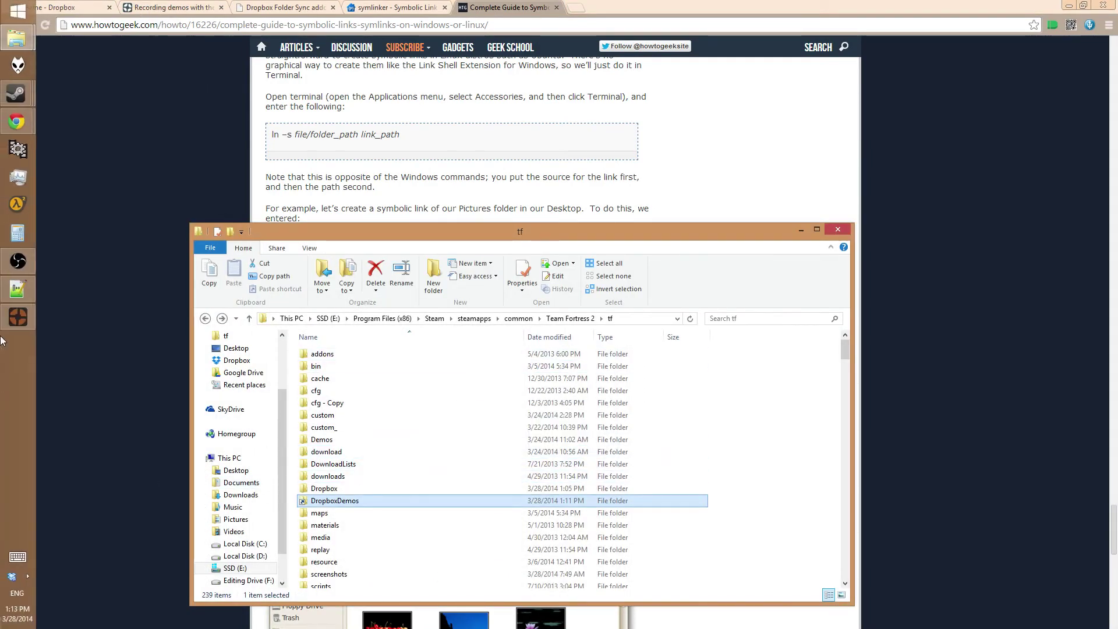
double_click(372, 502)
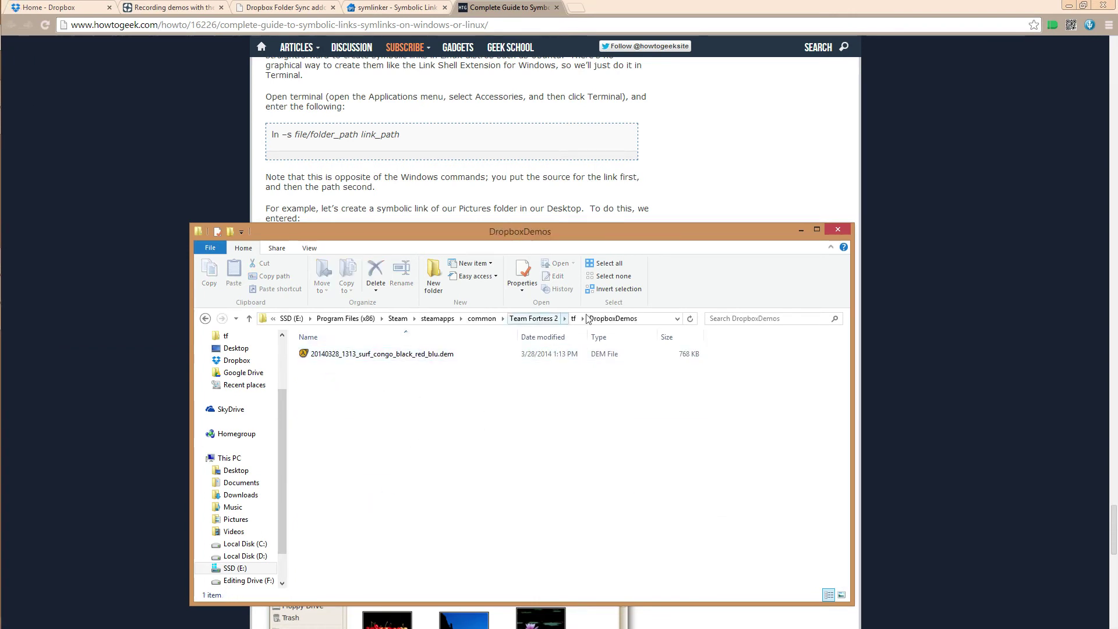
click(349, 354)
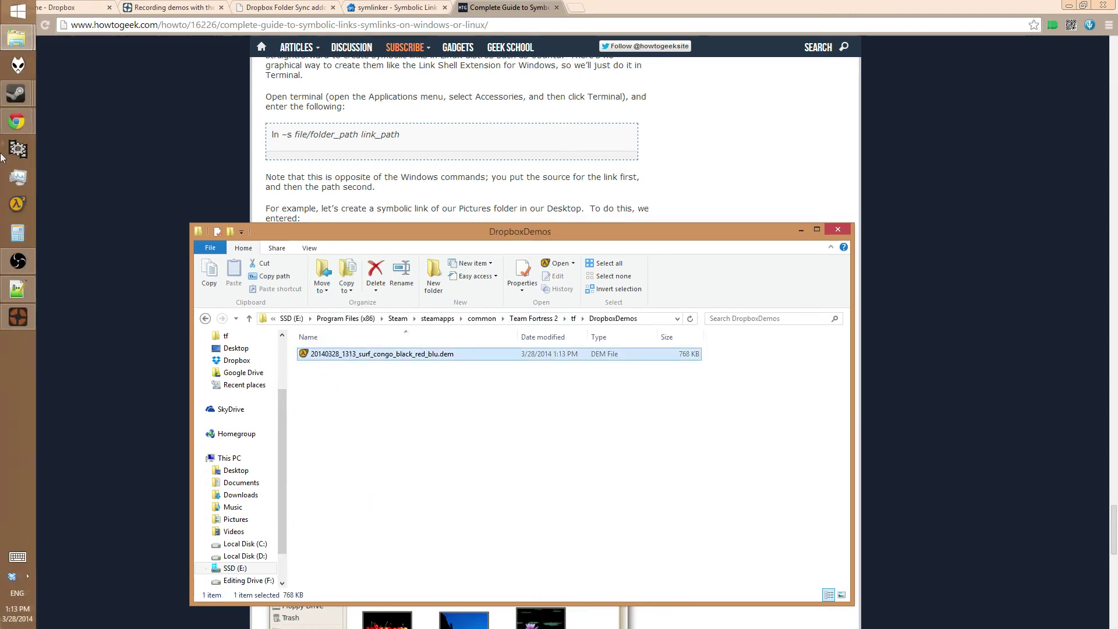
Reload Dropbox's DropboxDemos folder to see the synced demo, then return to the game.
mouse_move(8, 37)
click(108, 143)
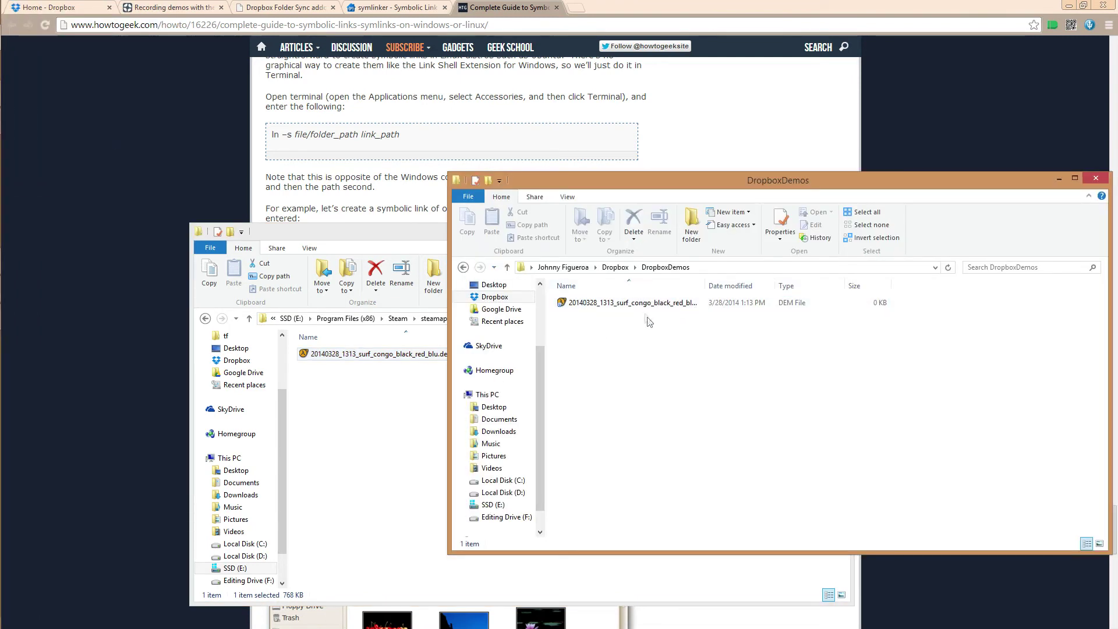
click(616, 267)
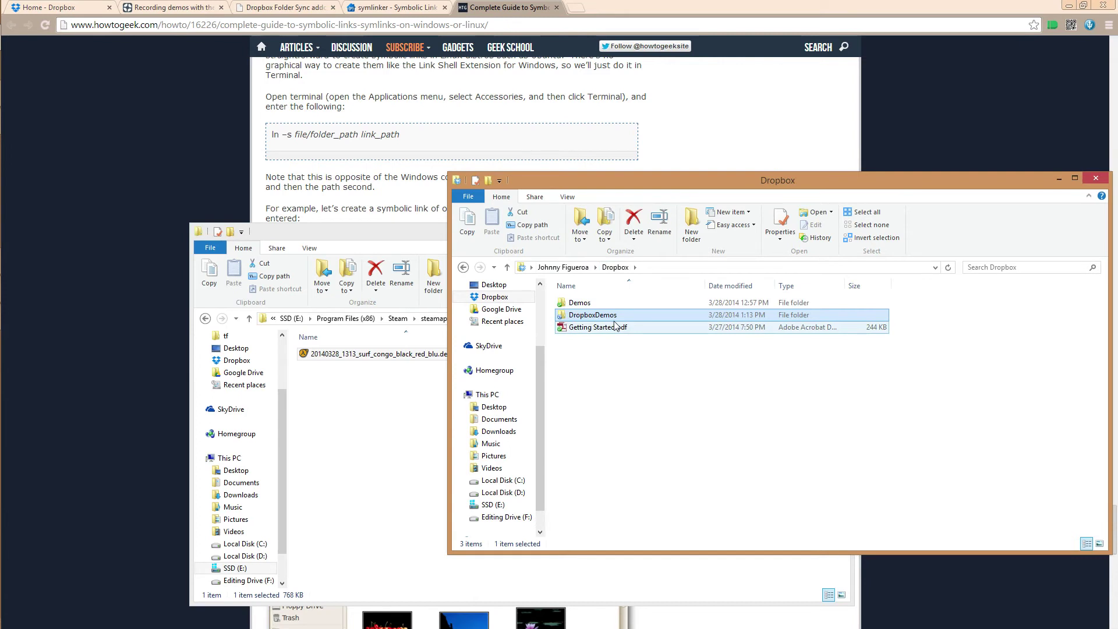
double_click(614, 320)
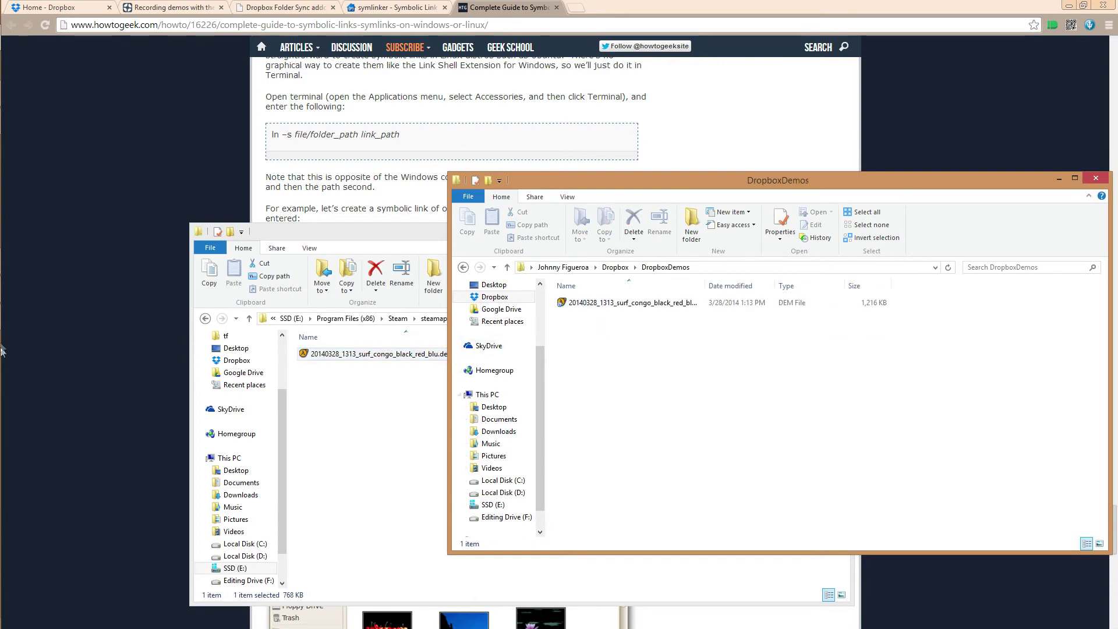
mouse_move(7, 273)
click(17, 317)
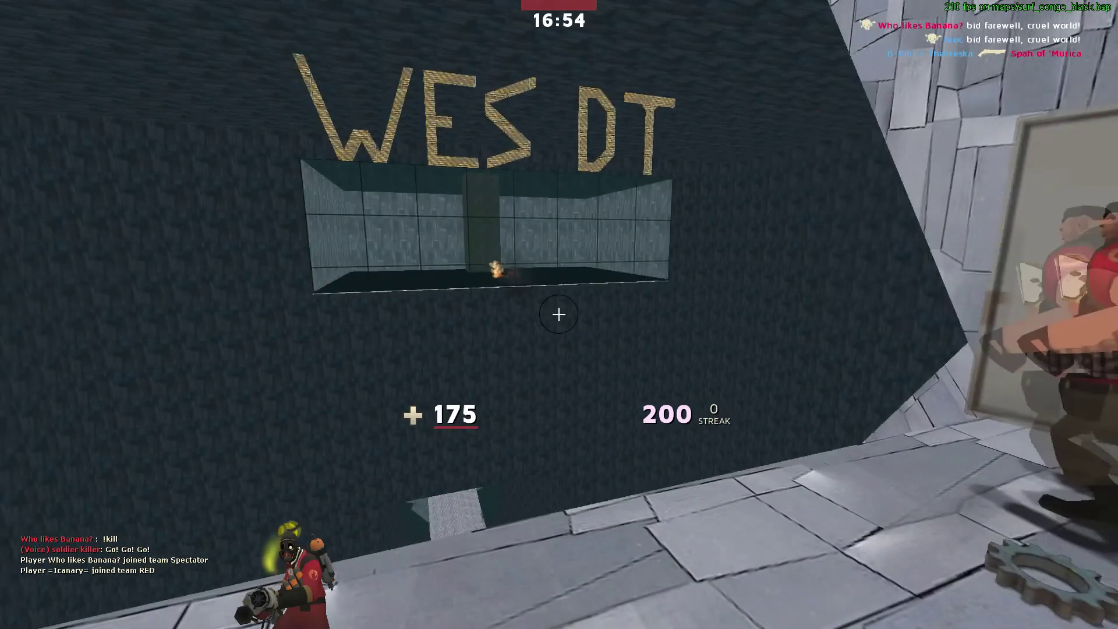
Bring up both DropboxDemos windows and select the recorded 1,603 KB demo file.
key(grave)
text(s)
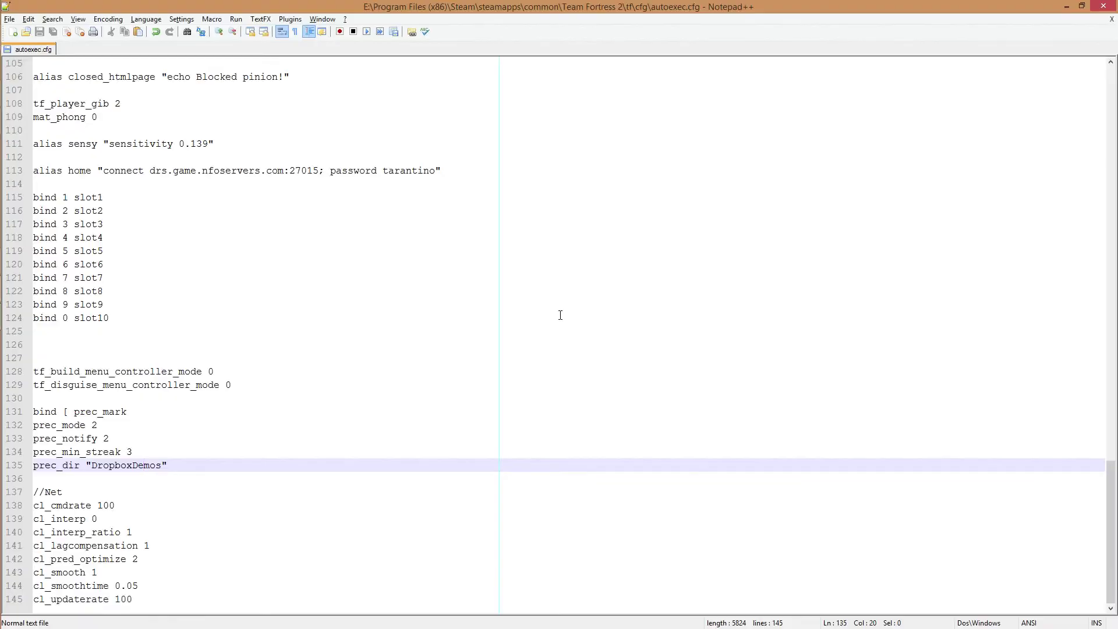
mouse_move(2, 209)
mouse_move(16, 42)
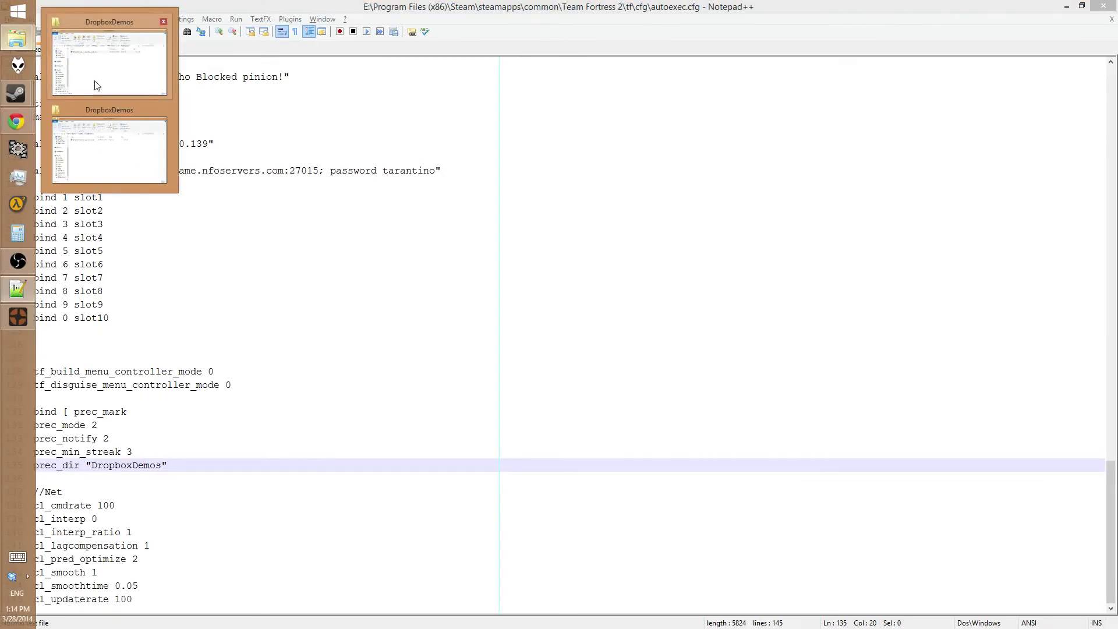
click(104, 59)
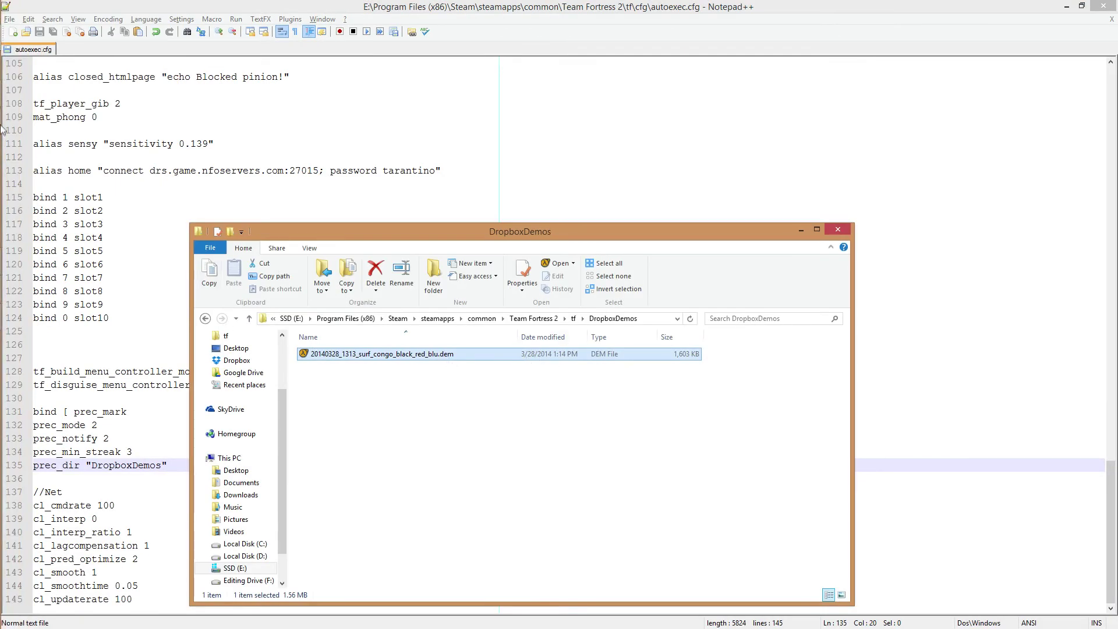
mouse_move(2, 44)
click(105, 146)
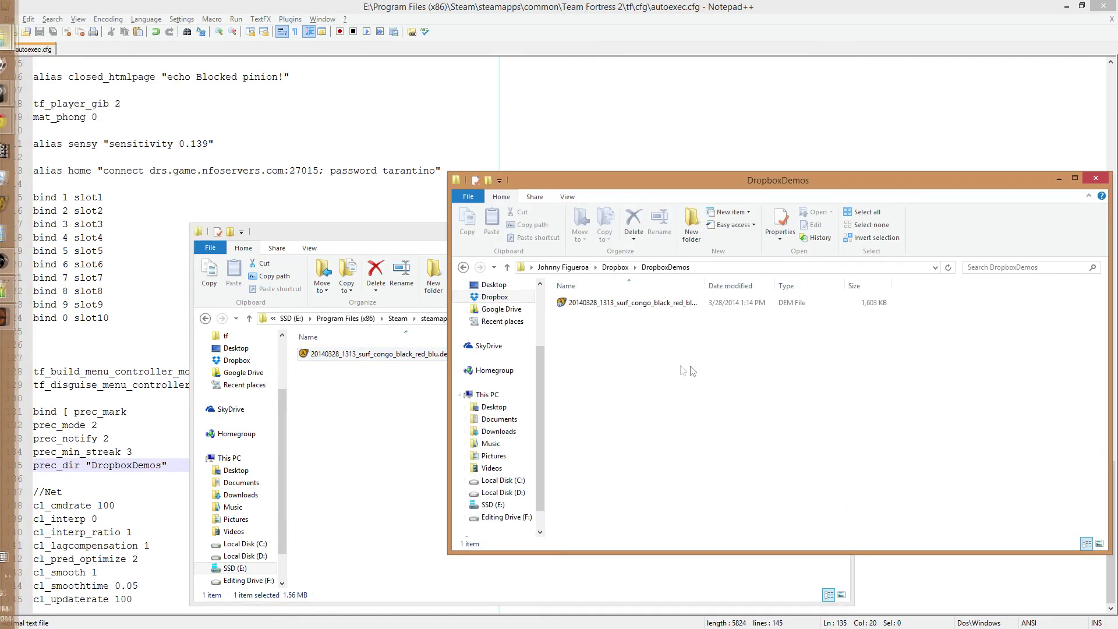
click(564, 310)
Set Dropbox's upload rate to limit automatically in Preferences, then return to the game.
mouse_move(3, 536)
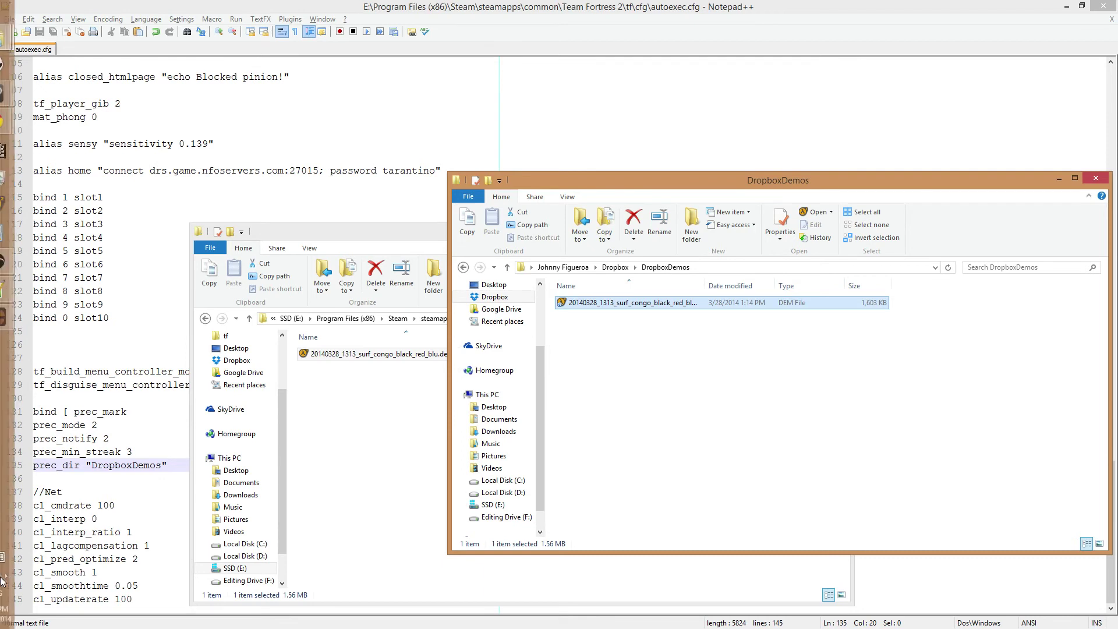
mouse_move(14, 583)
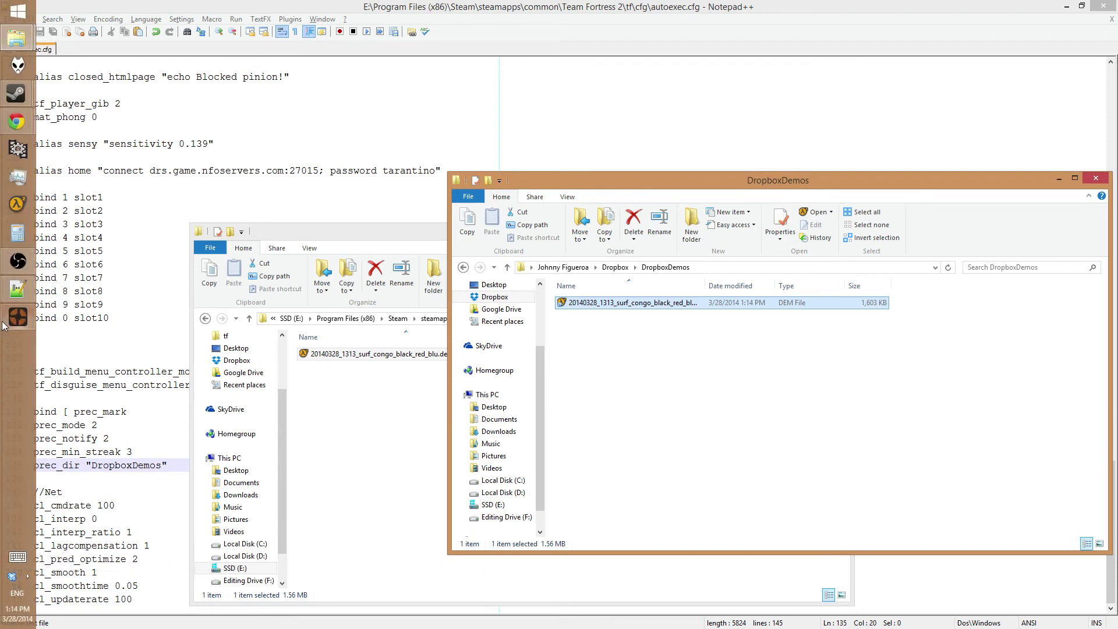
mouse_move(3, 323)
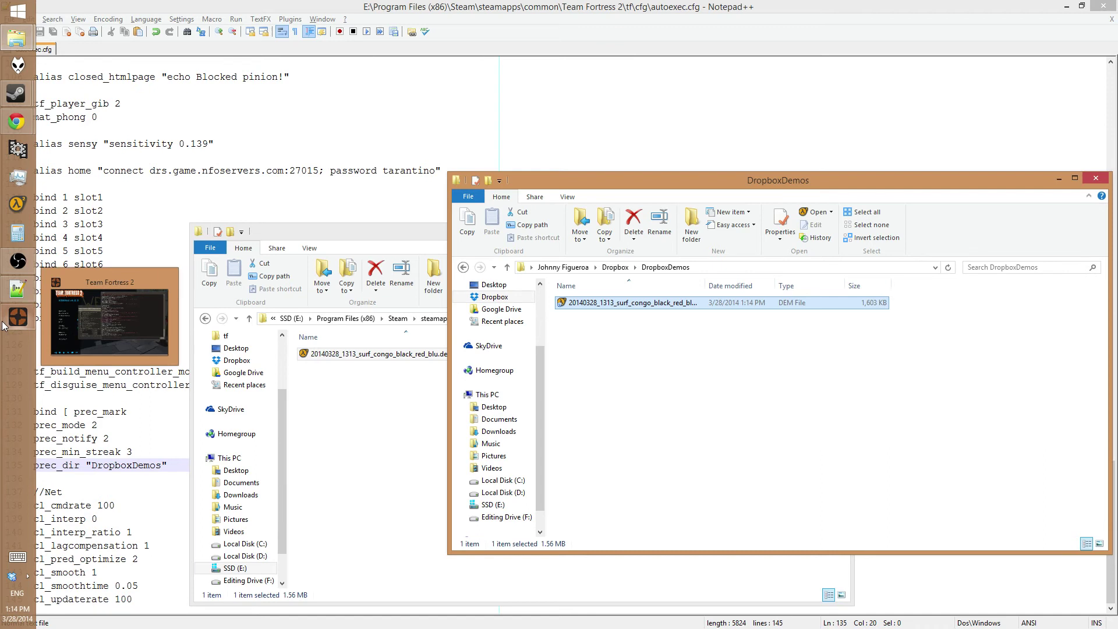
click(8, 581)
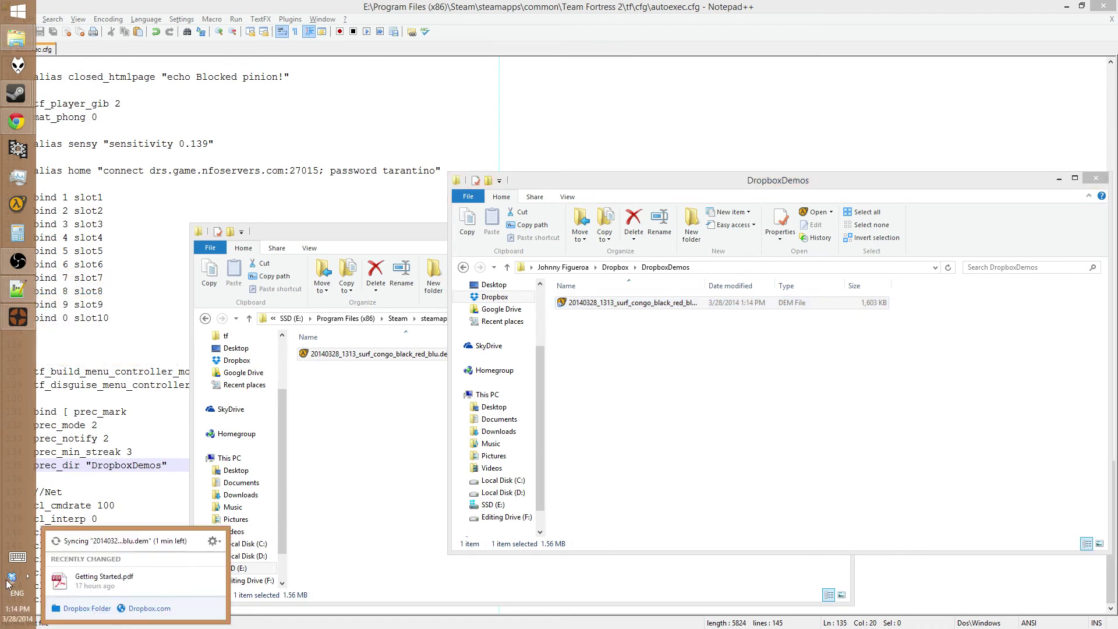
click(212, 541)
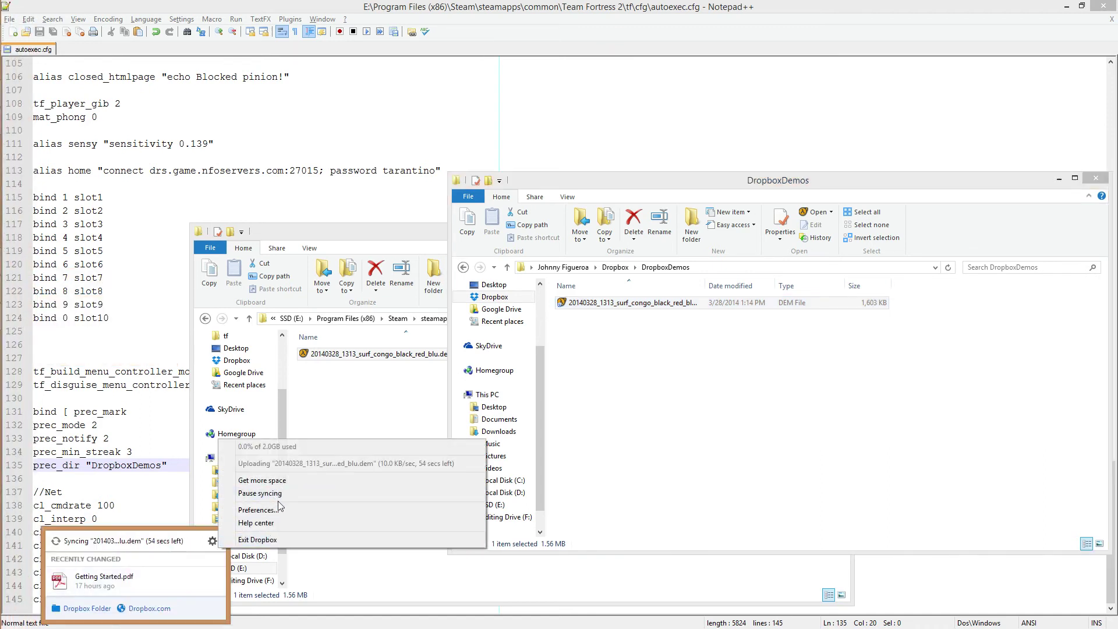
click(295, 511)
click(501, 337)
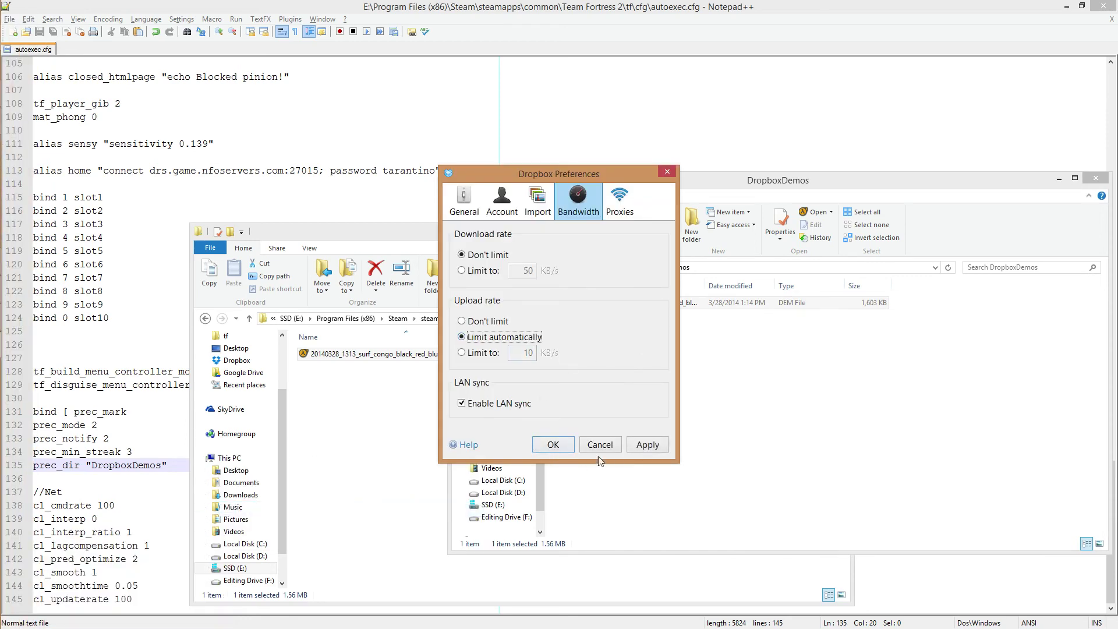
click(571, 449)
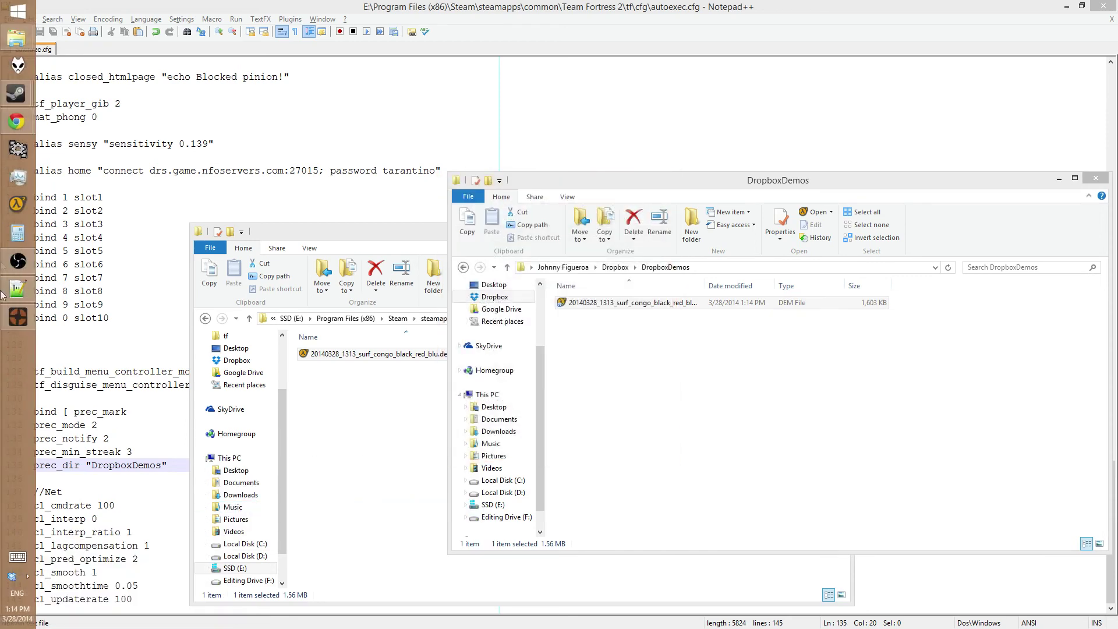
click(13, 330)
Load the surf_congo_black demo from DropboxDemos via demoui, play it, then pause and close the panel.
text(d)
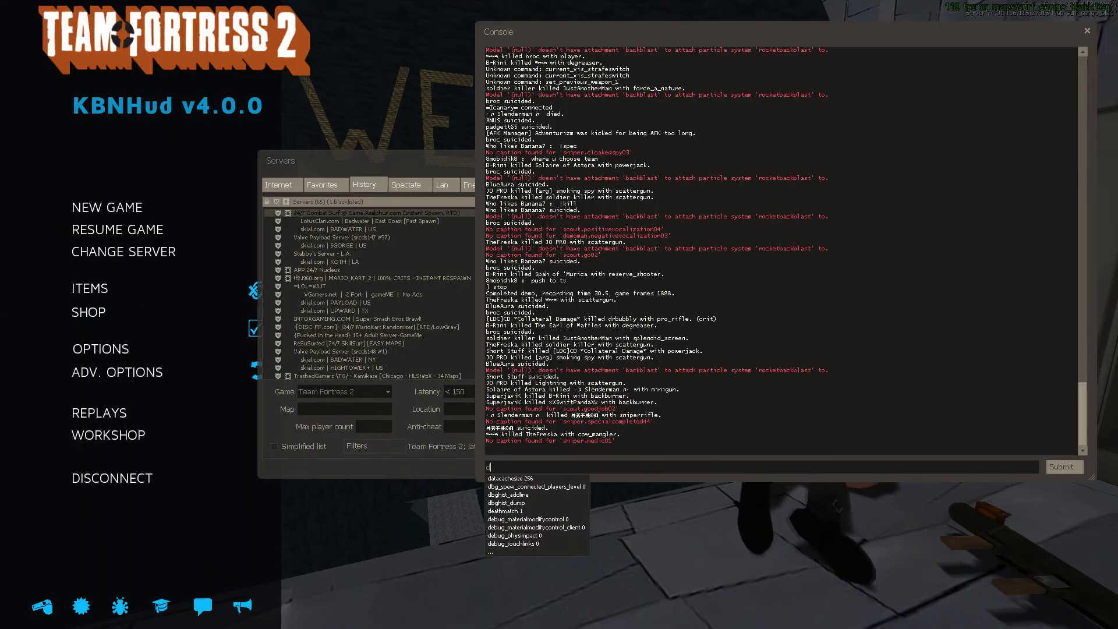
text(emoui)
key(Return)
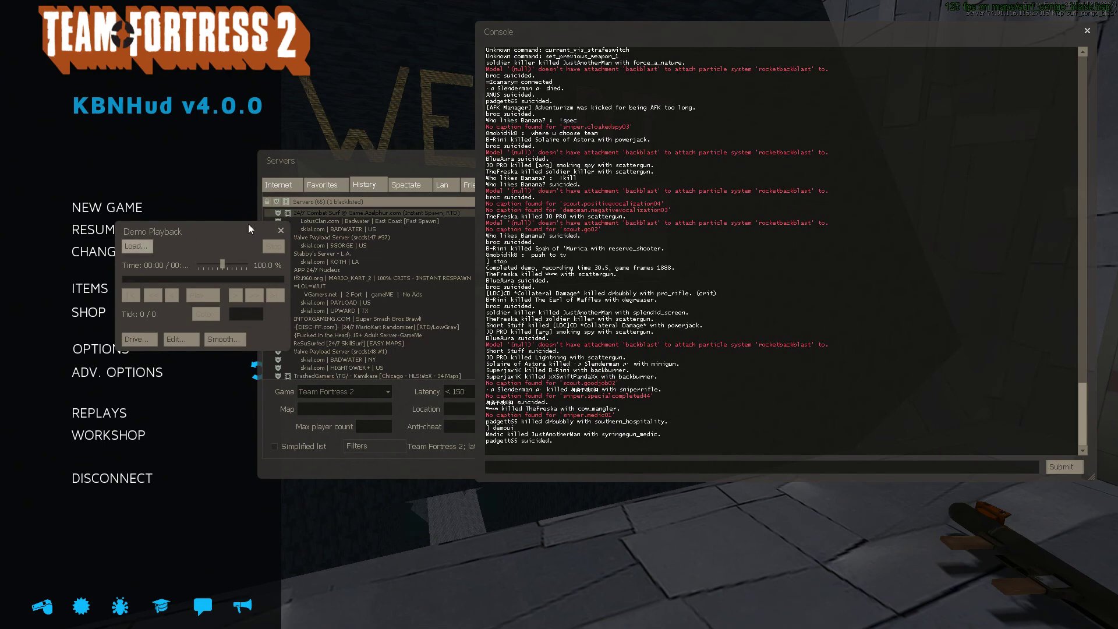
click(136, 246)
double_click(449, 380)
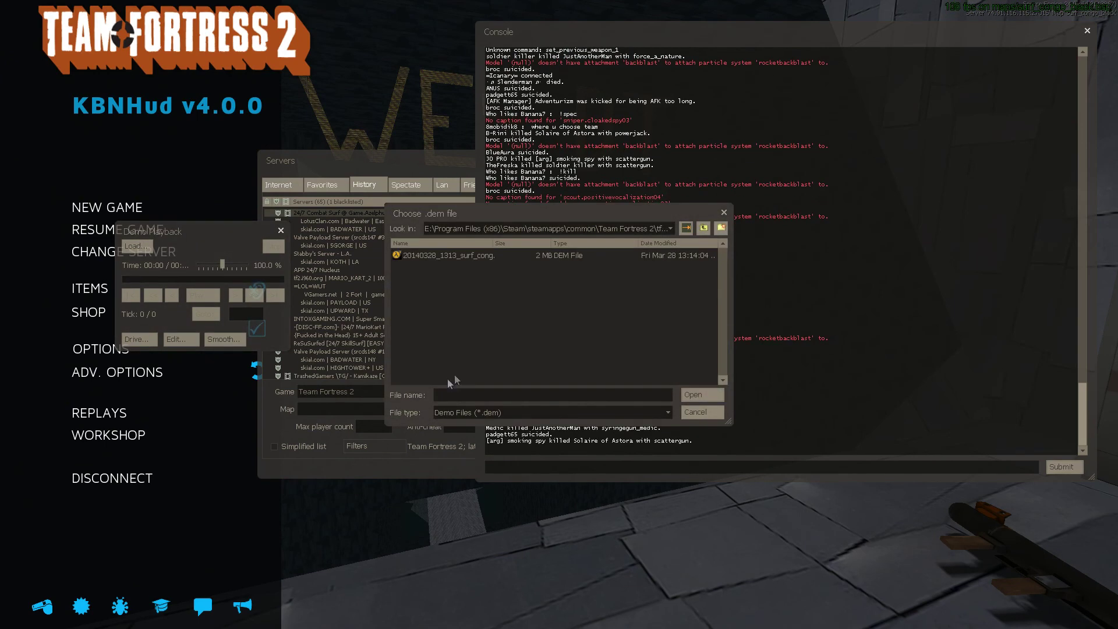
double_click(465, 255)
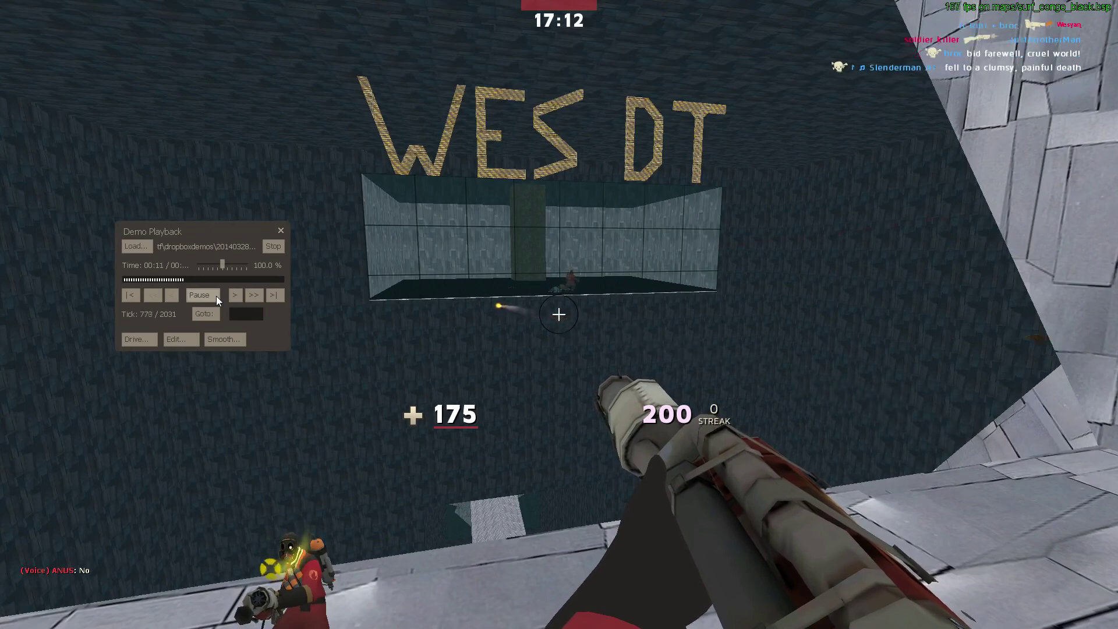
click(215, 296)
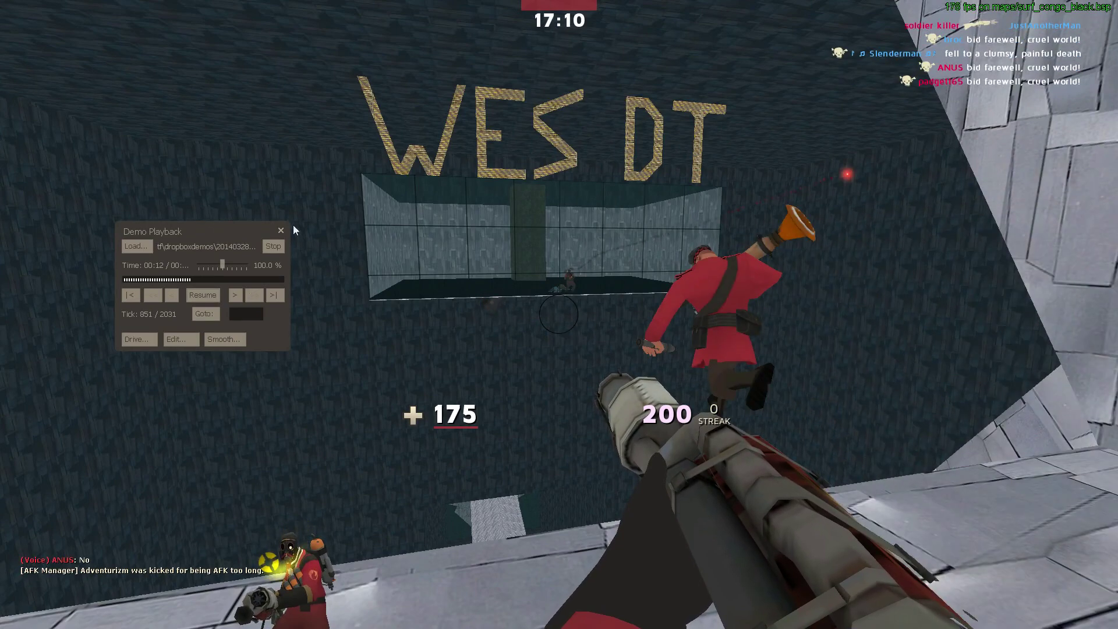
click(279, 230)
key(alt+Tab)
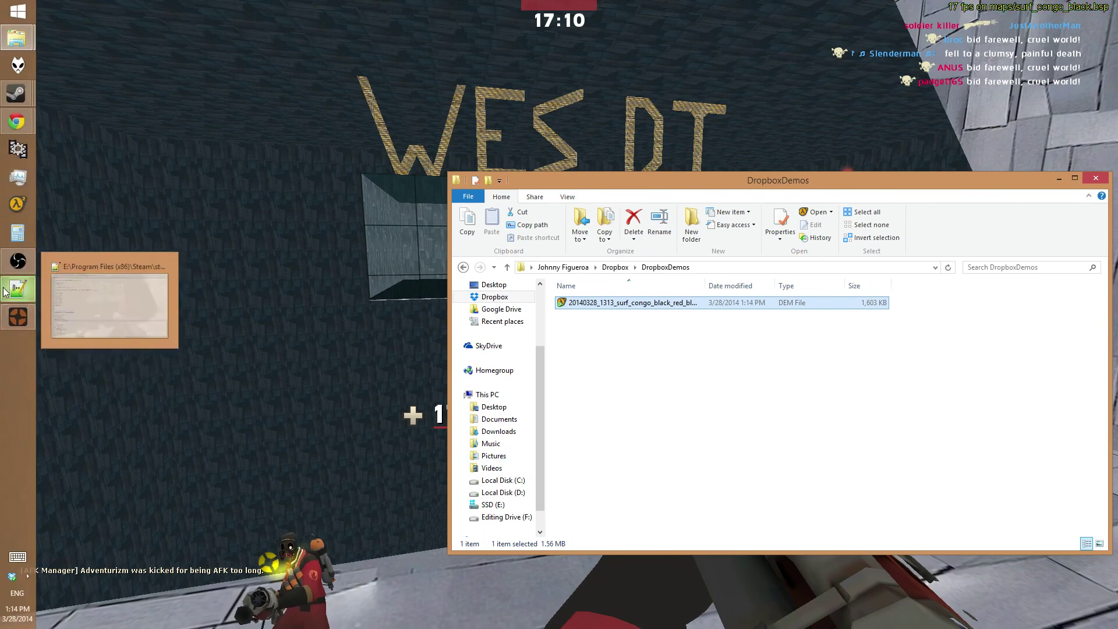
Limit Dropbox's upload rate to 10 KB/s in Preferences.
click(6, 292)
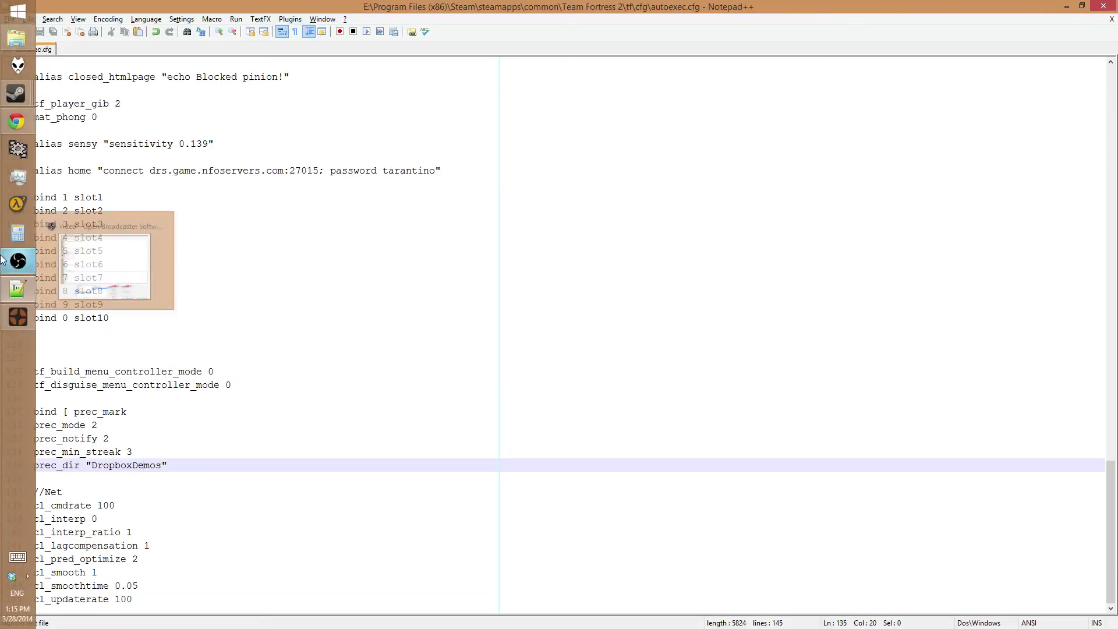
click(14, 577)
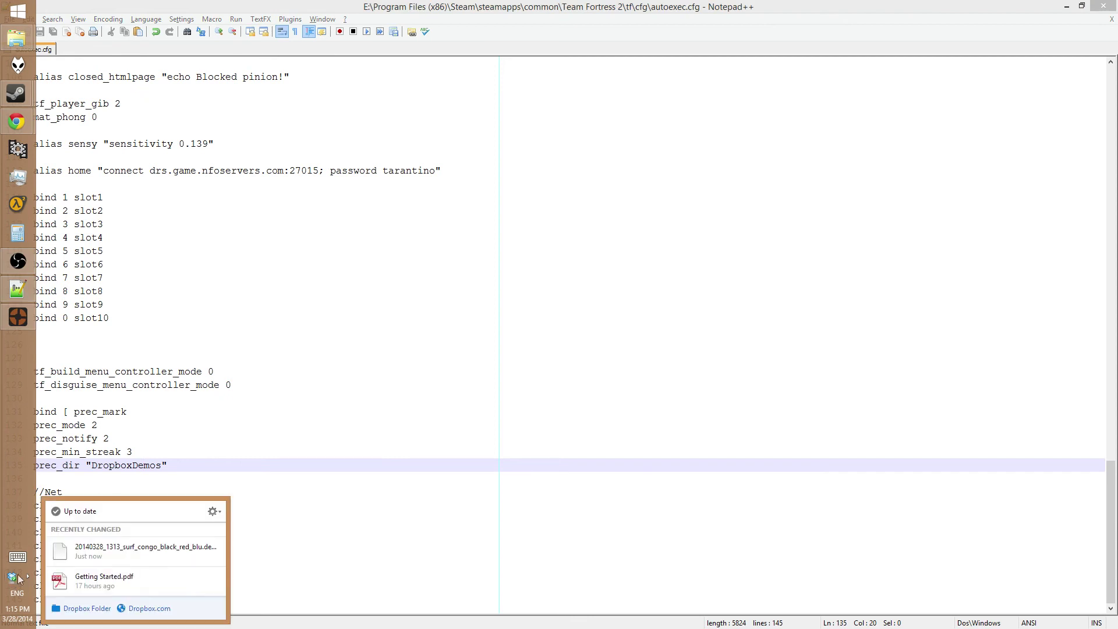
click(212, 511)
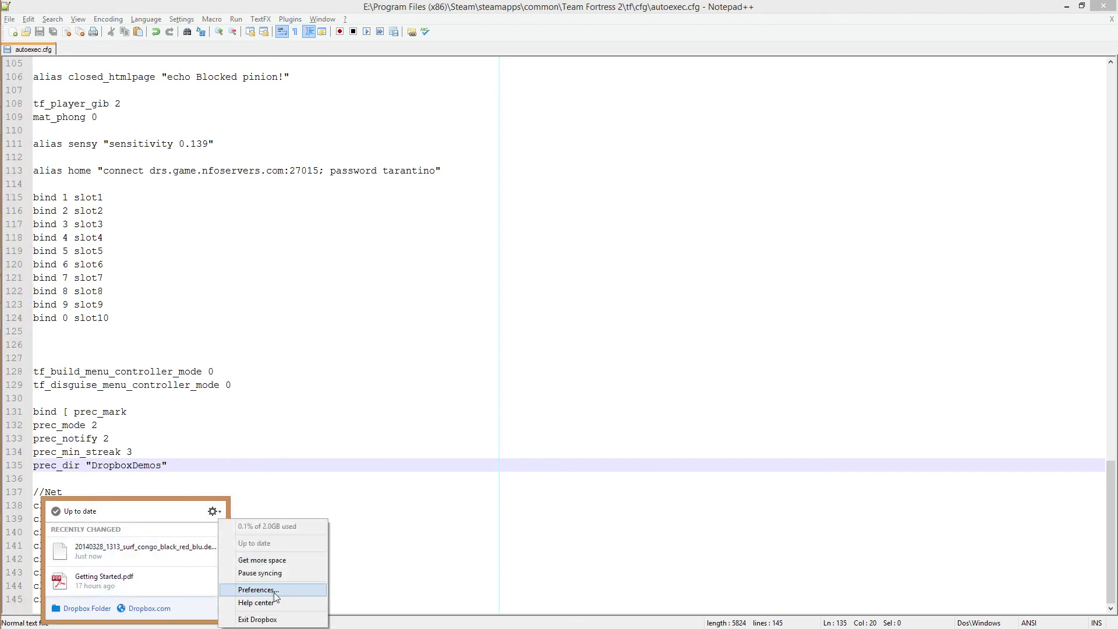
click(274, 591)
click(479, 354)
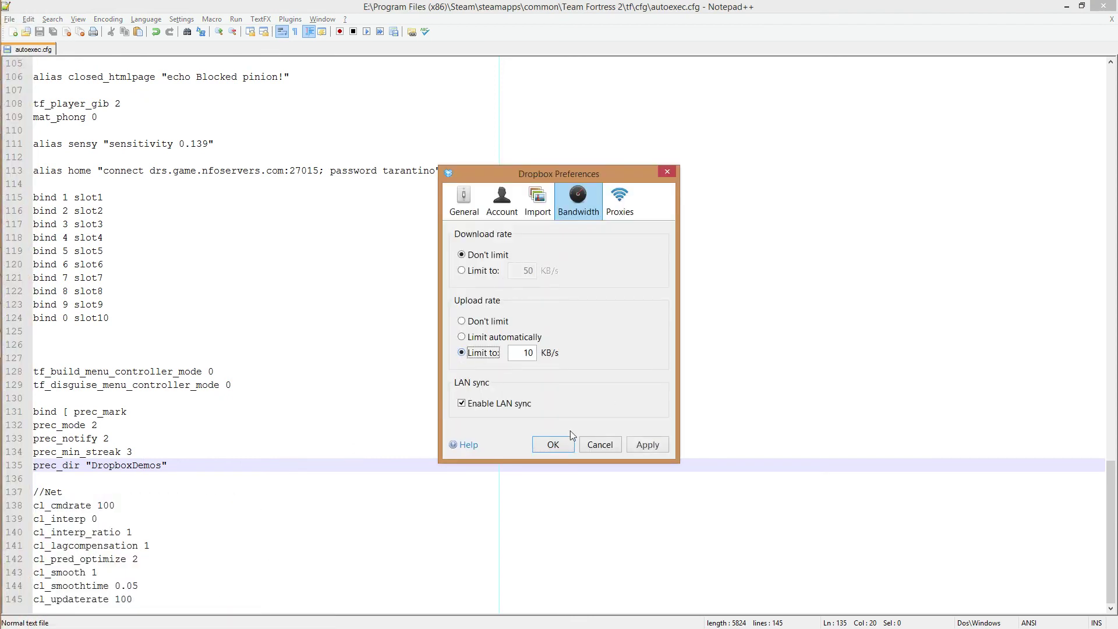
click(553, 441)
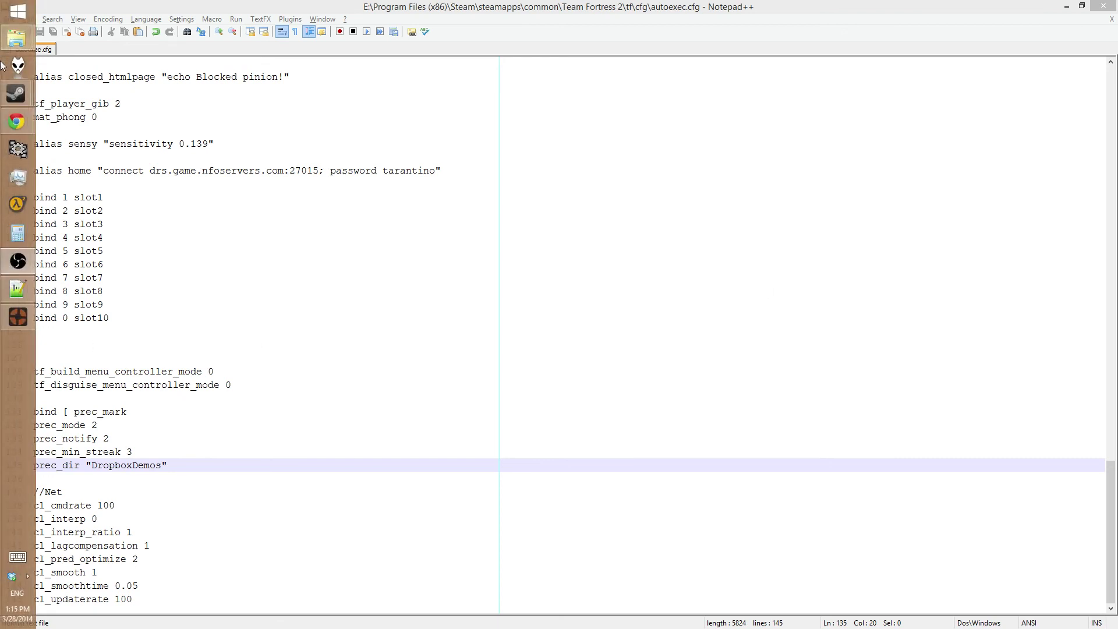
Close the Steam update news window.
mouse_move(3, 93)
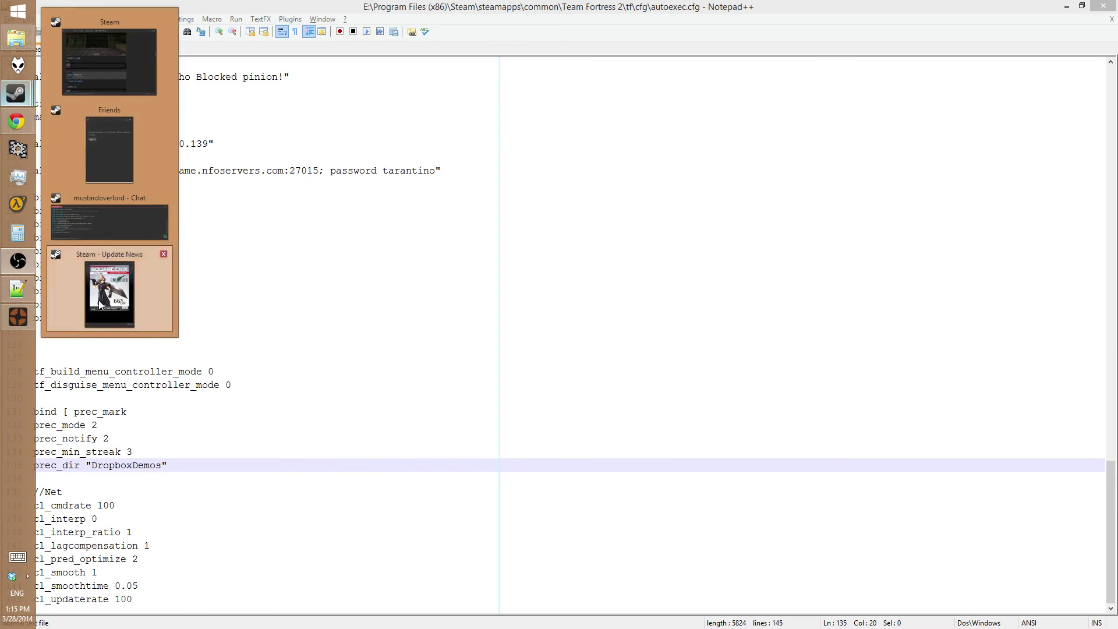
click(53, 303)
click(777, 586)
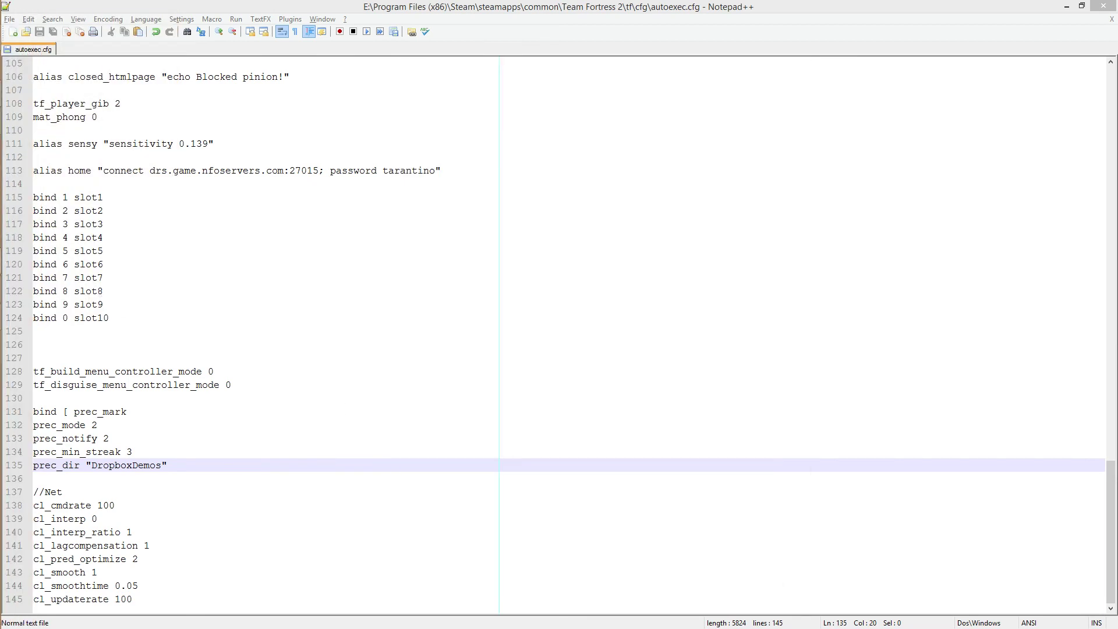